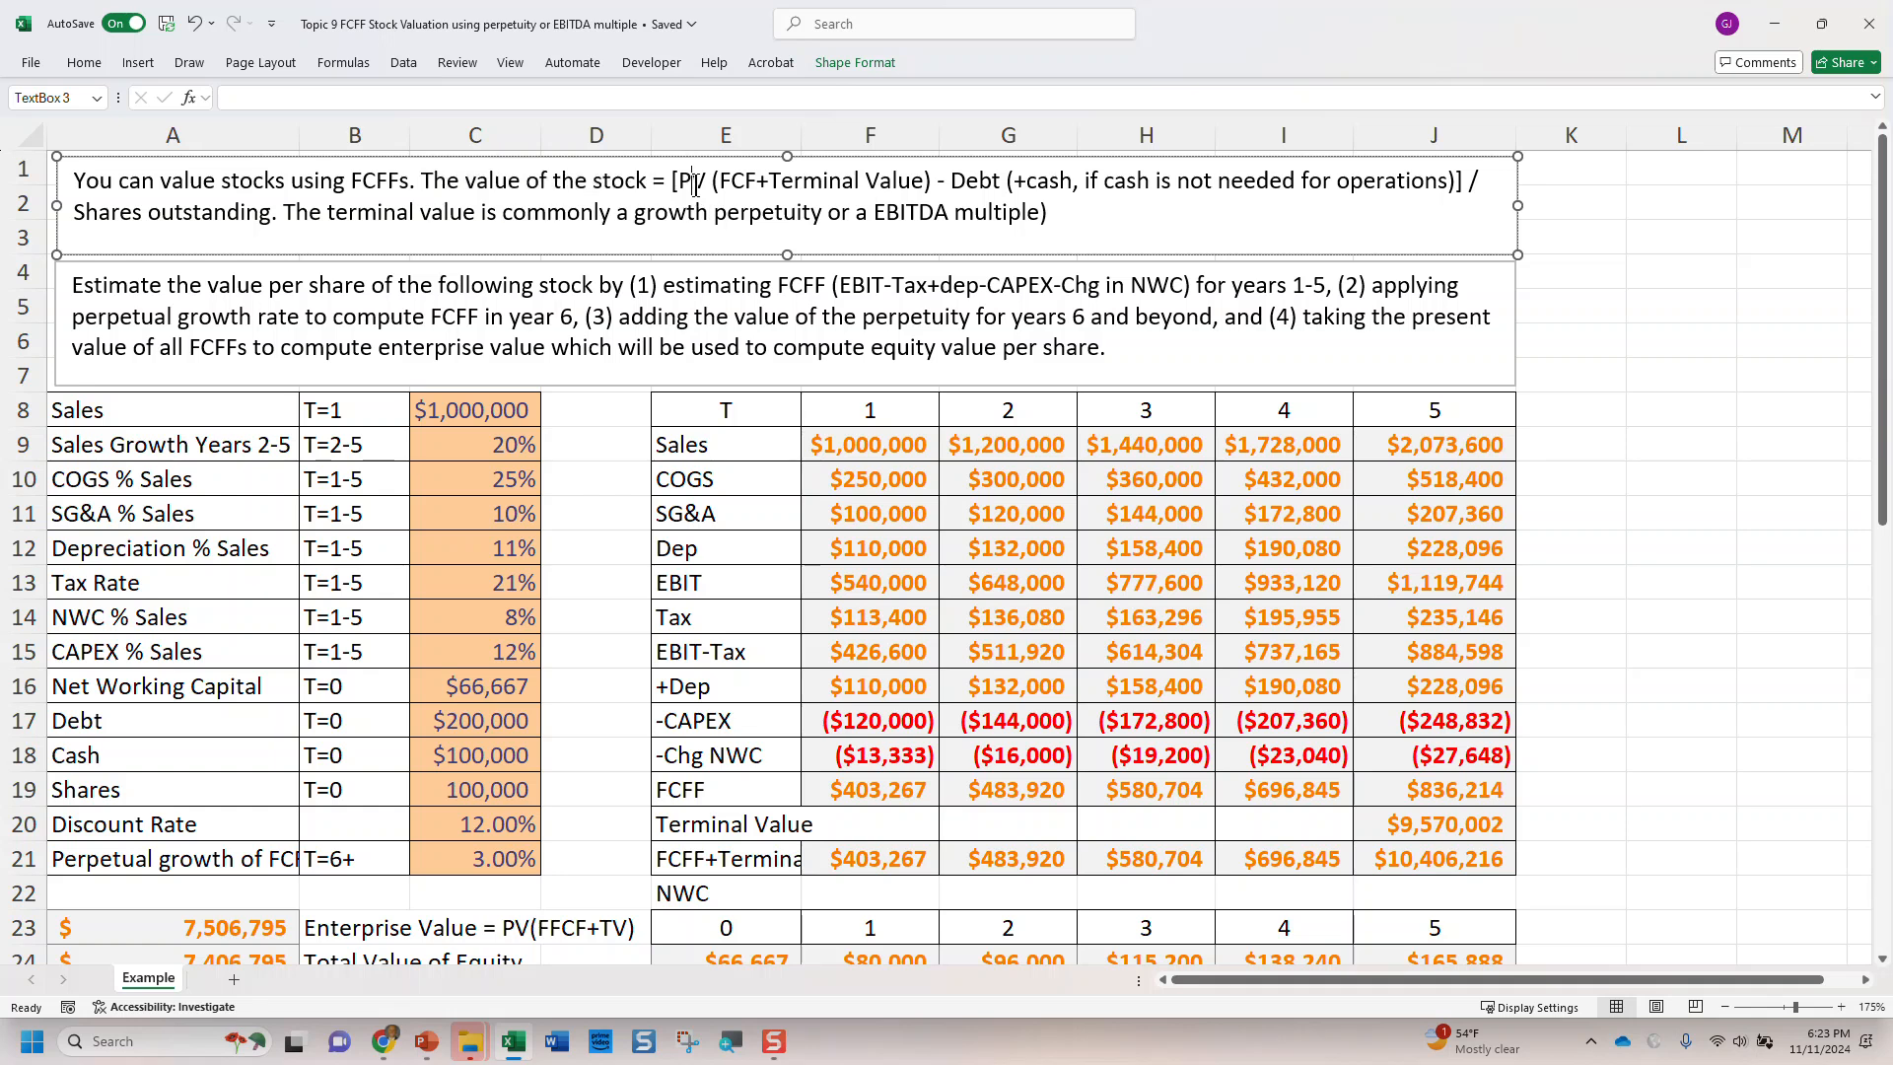
Step: Correct FCF to FCFF in the stock value formula inside the upper text box
left_click(754, 184)
type("F")
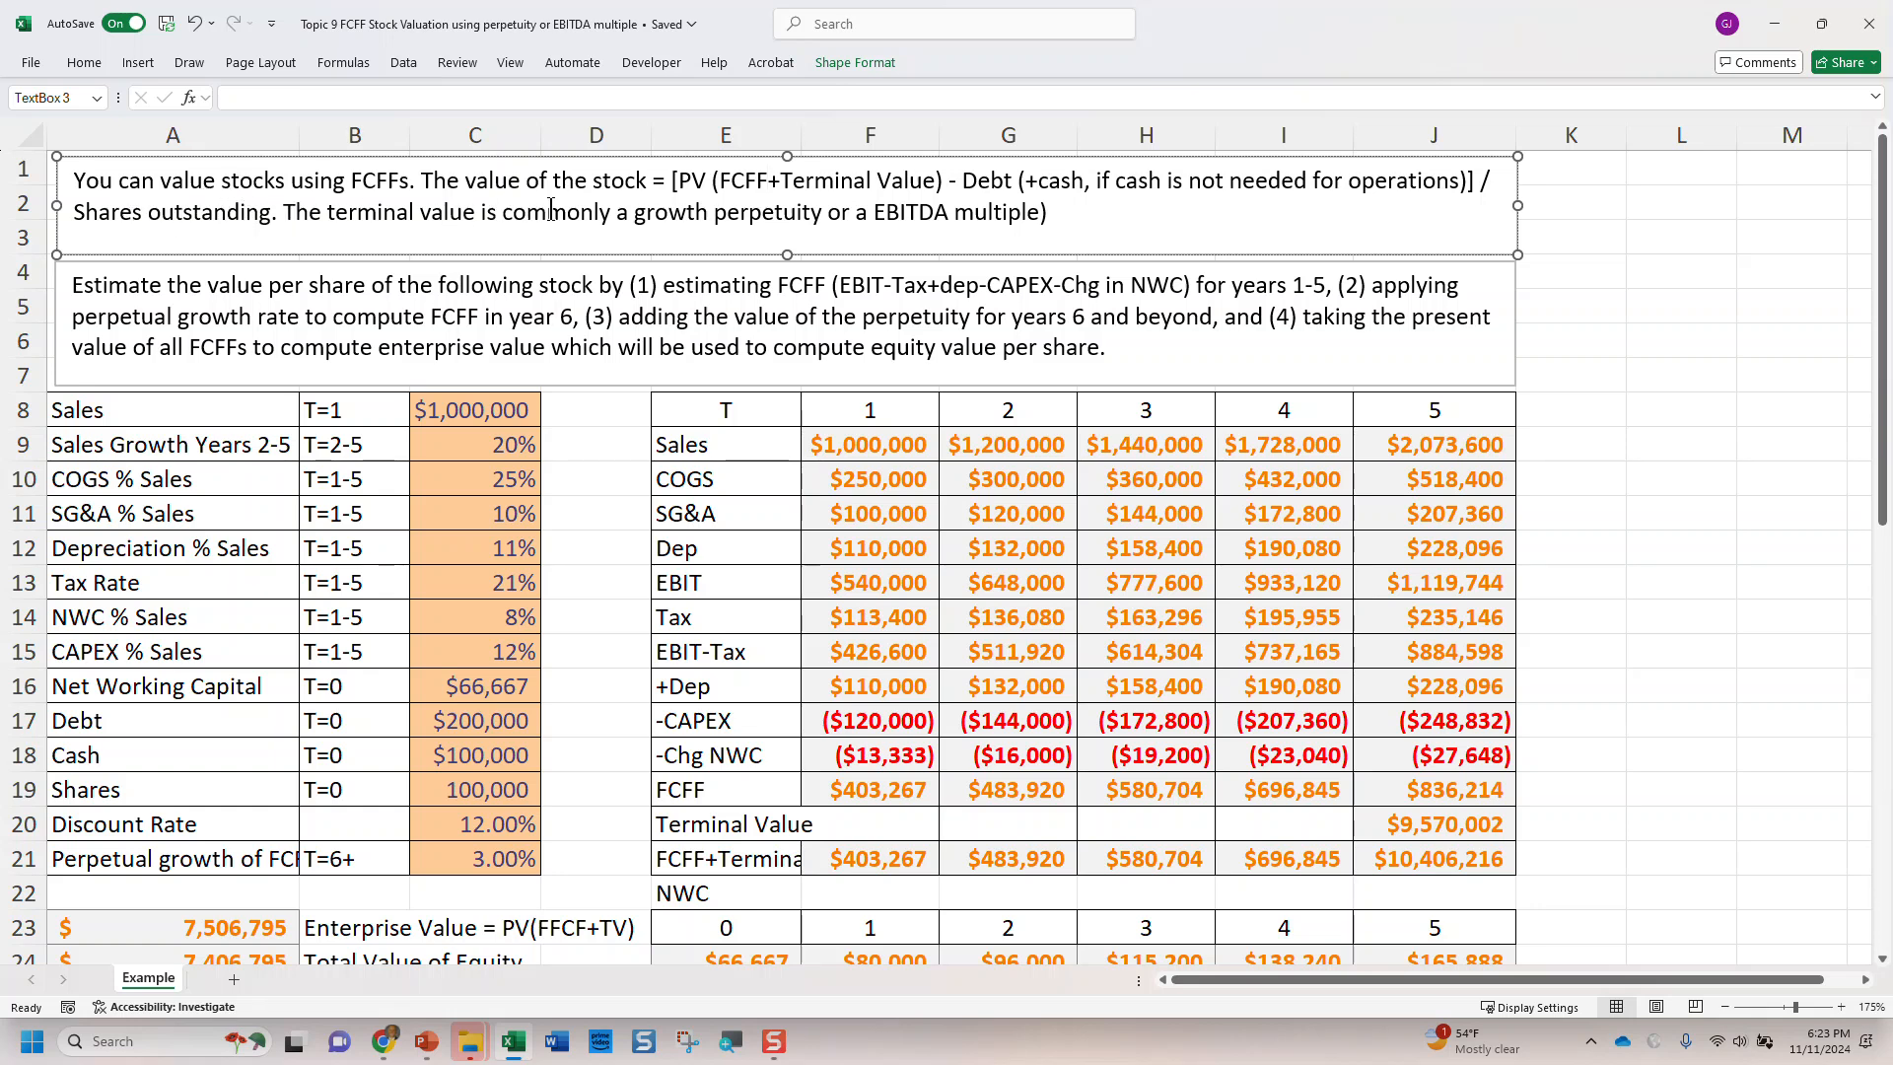
left_click(601, 514)
Step: Review the input assumptions, including the tax rate, the discount rate and the perpetual growth of FCFF in A21:C21
left_click(274, 573)
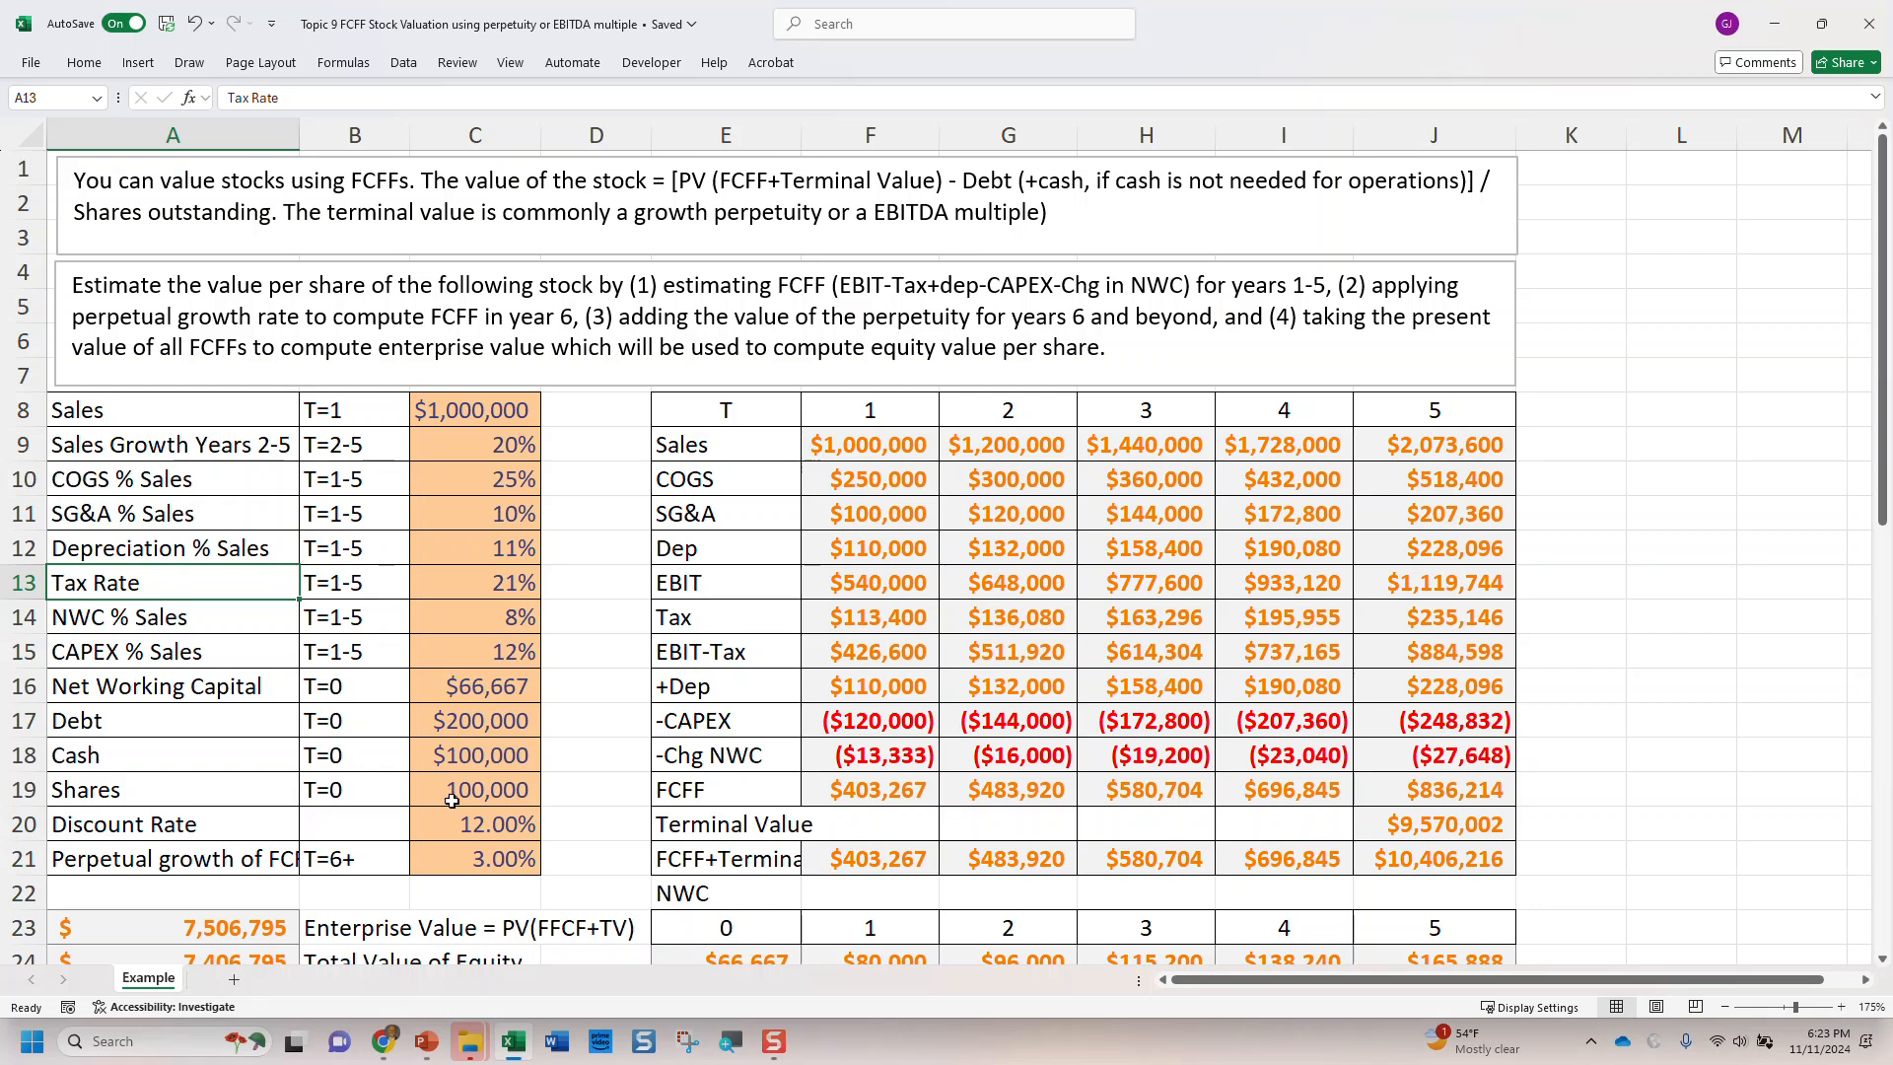
left_click(87, 831)
left_click_drag(94, 871, 513, 865)
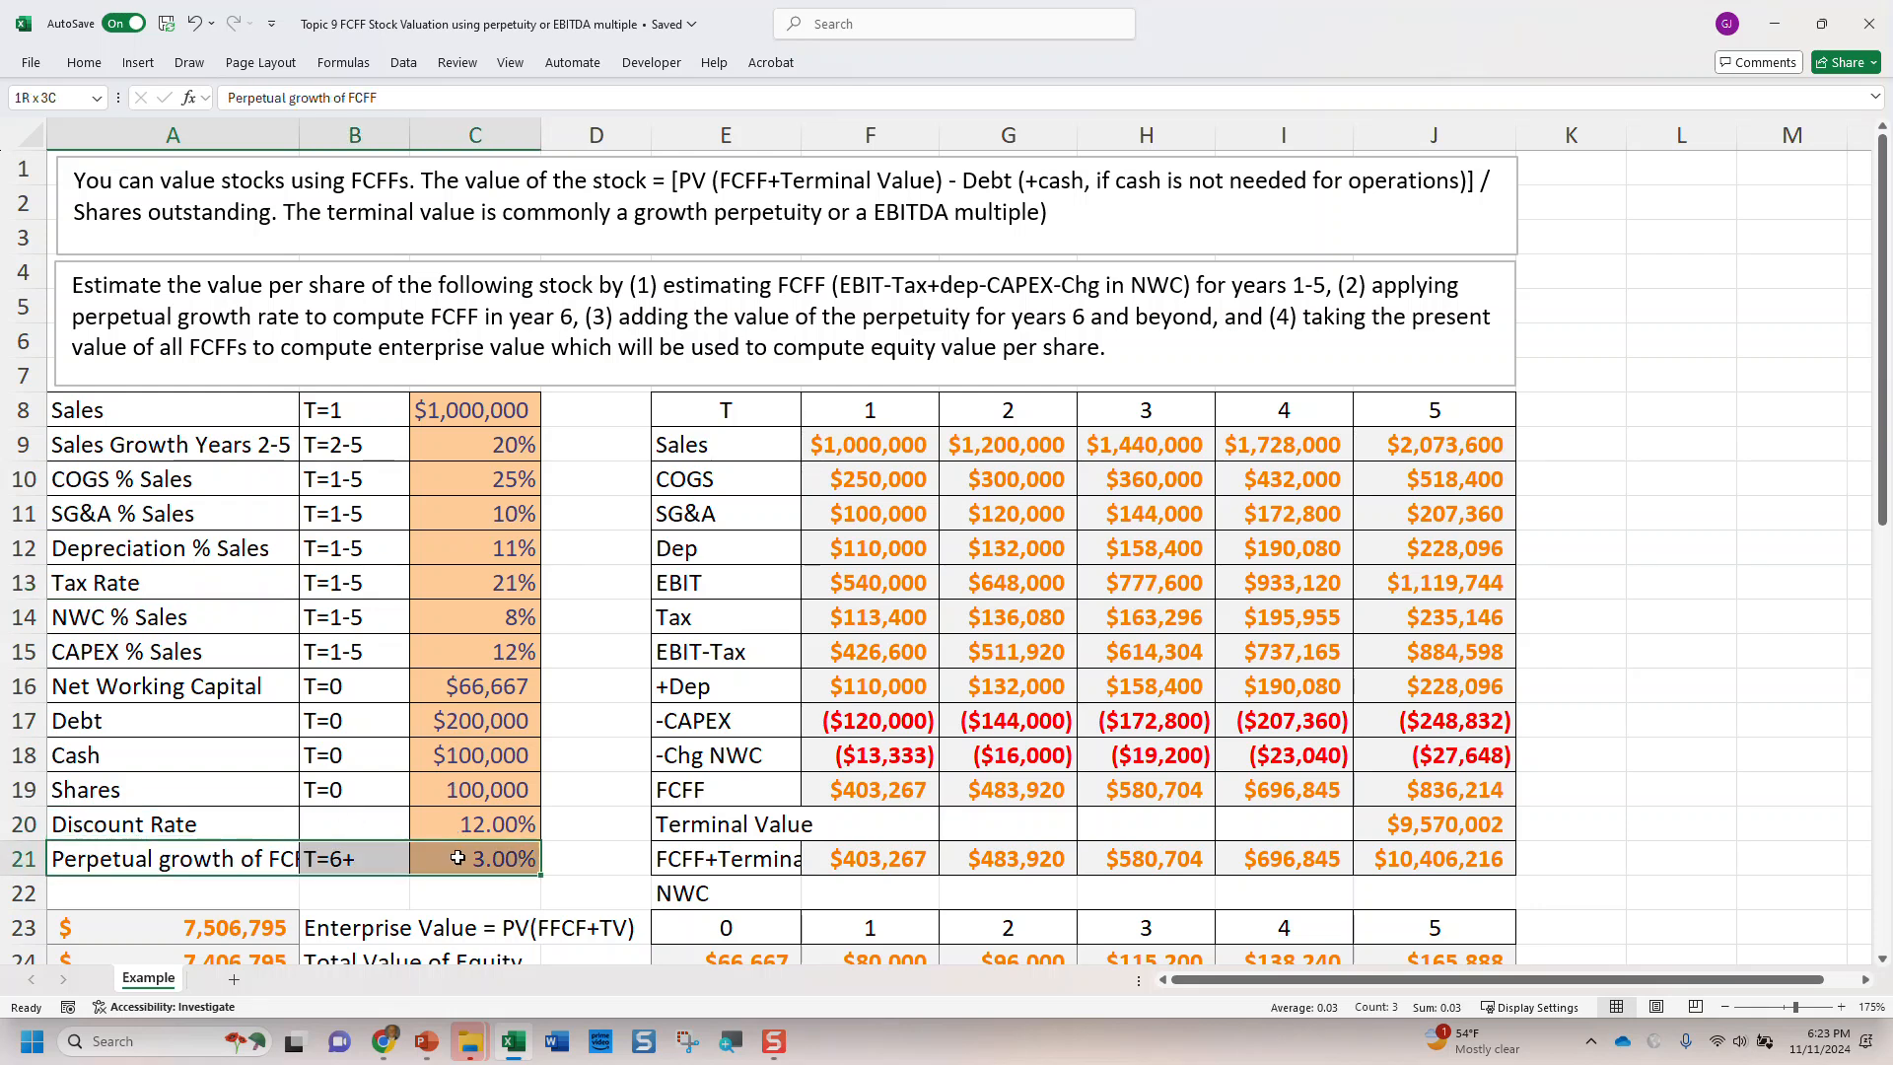
left_click(382, 892)
Step: Inspect the Sales formulas for years 1 to 5 in F9:J9 and the cells they reference
left_click(880, 455)
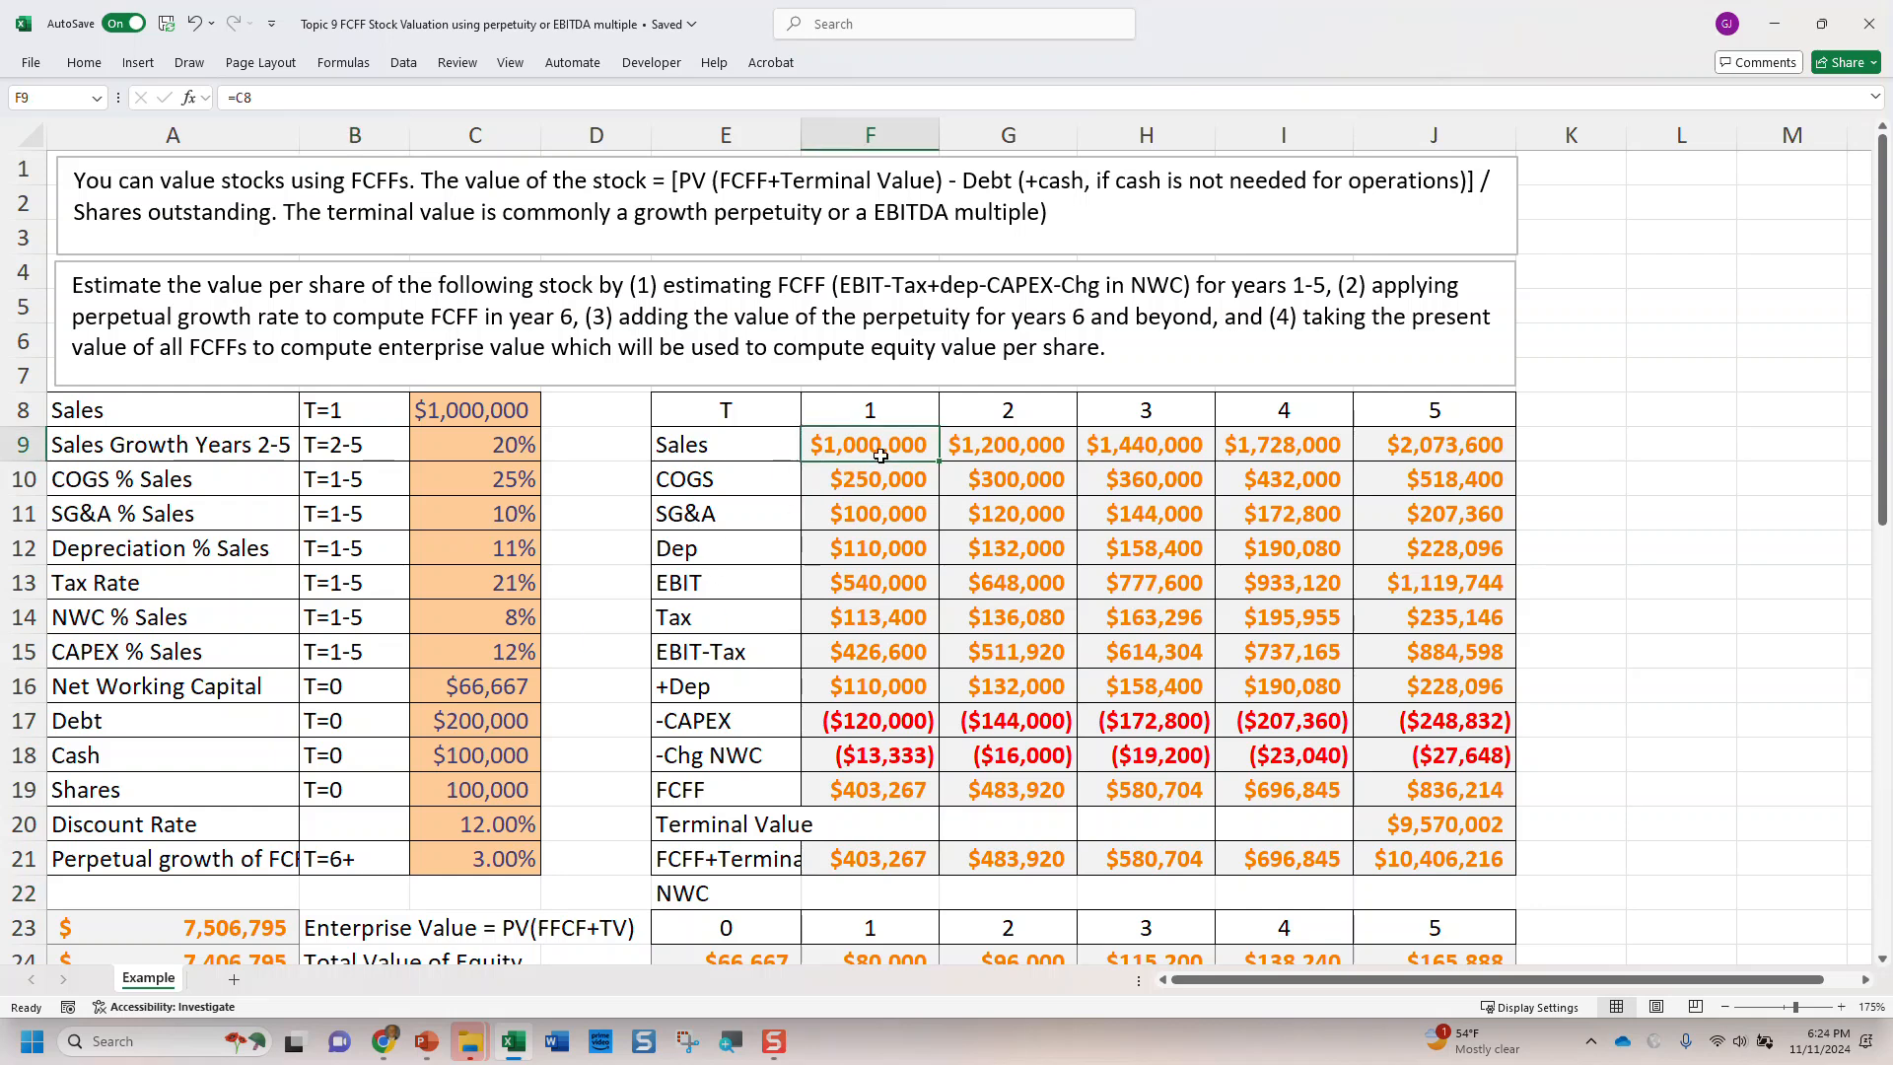
double_click(881, 456)
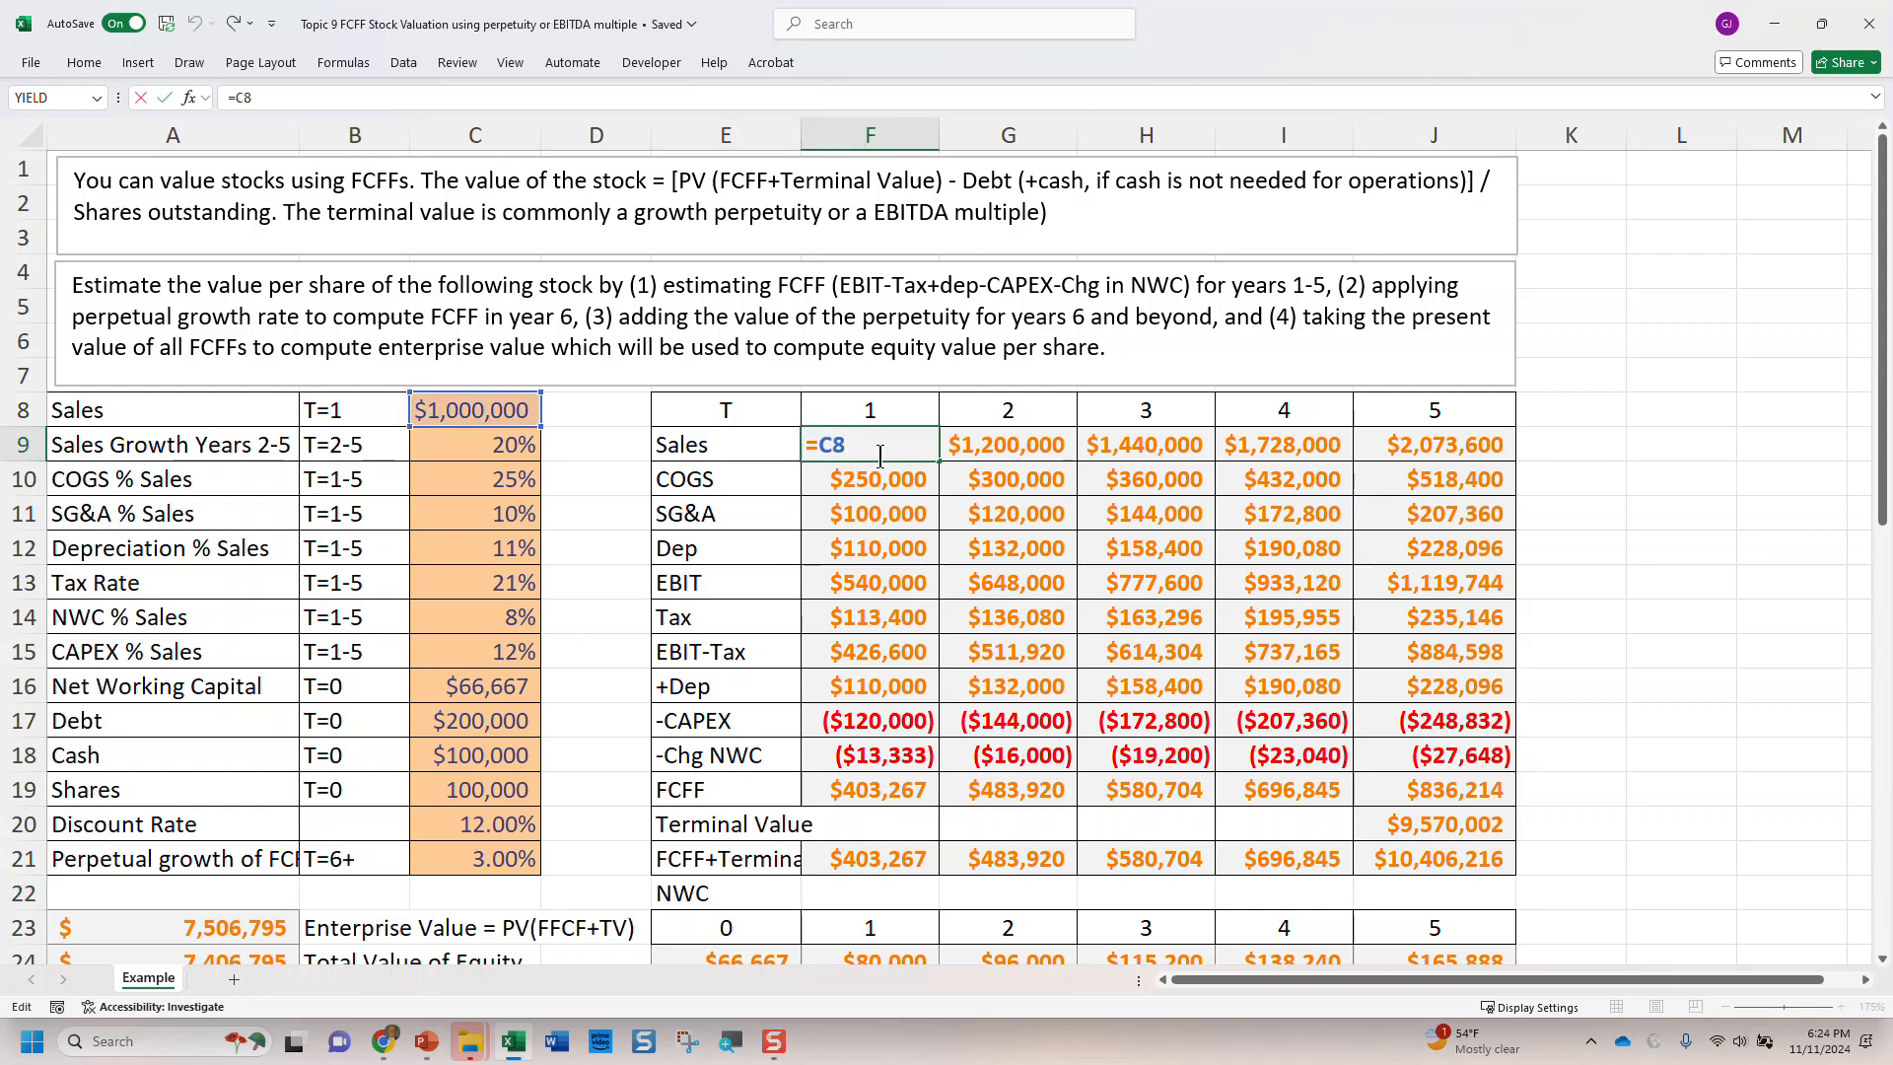
key("Escape")
key("Right")
key("F2")
key("Escape")
key("Right")
key("F2")
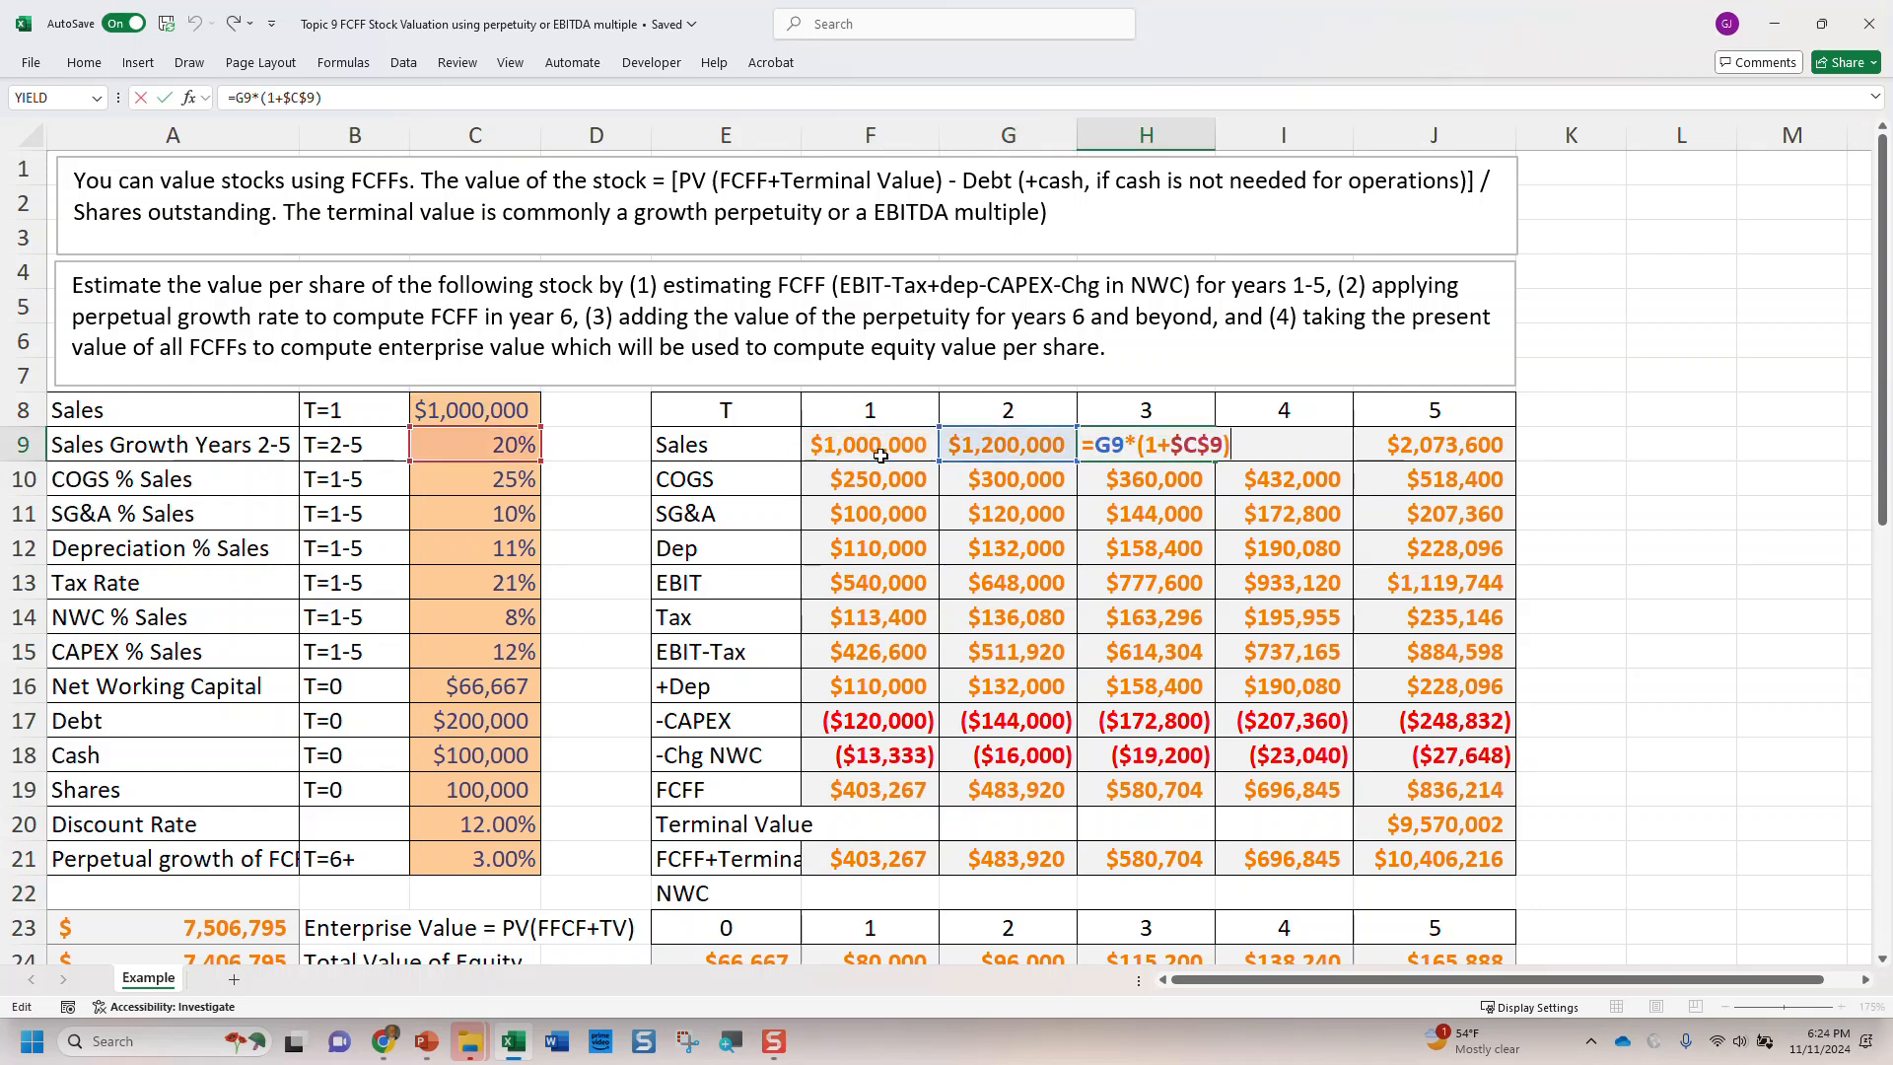
key("Escape")
key("Right")
key("Escape")
key("Right")
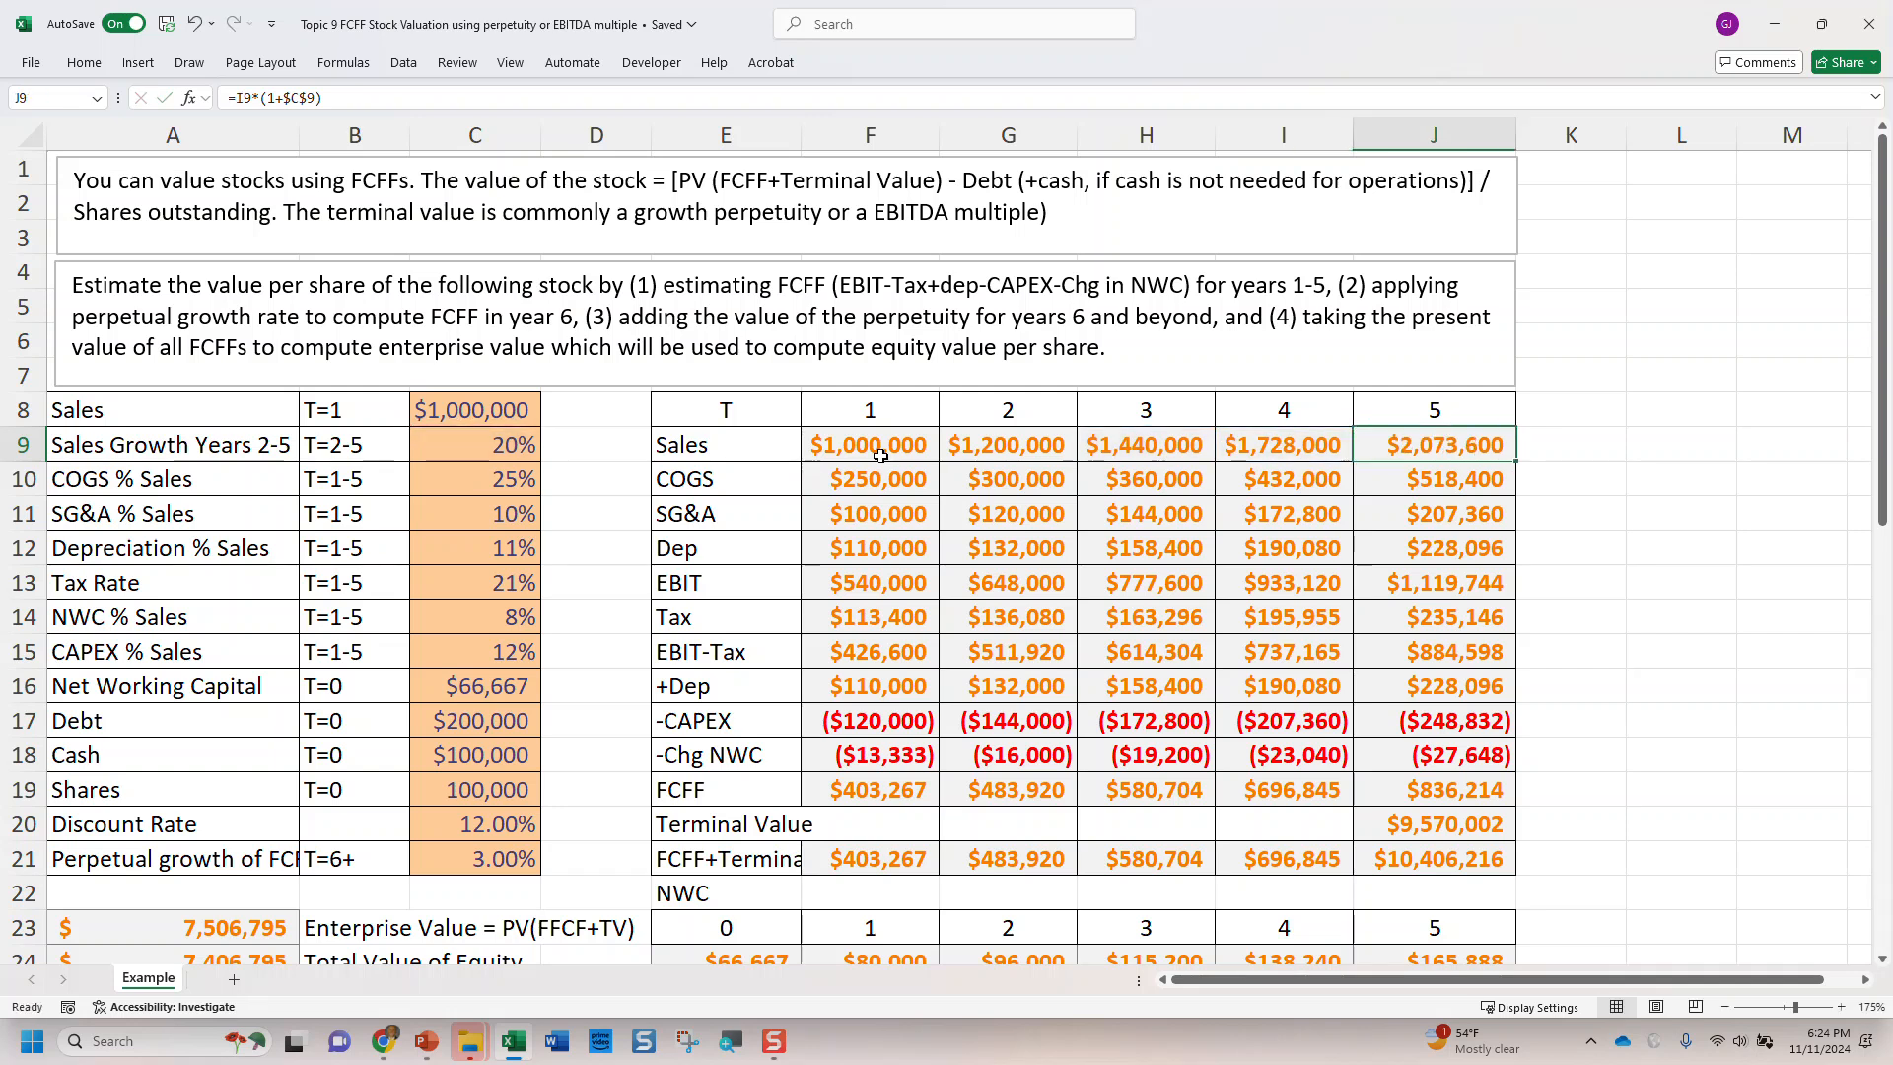
Step: Inspect the year 1 formulas for COGS, SG&A and depreciation in F10:F12
key("Left")
key("Left")
key("Left")
key("Left")
key("Down")
key("F2")
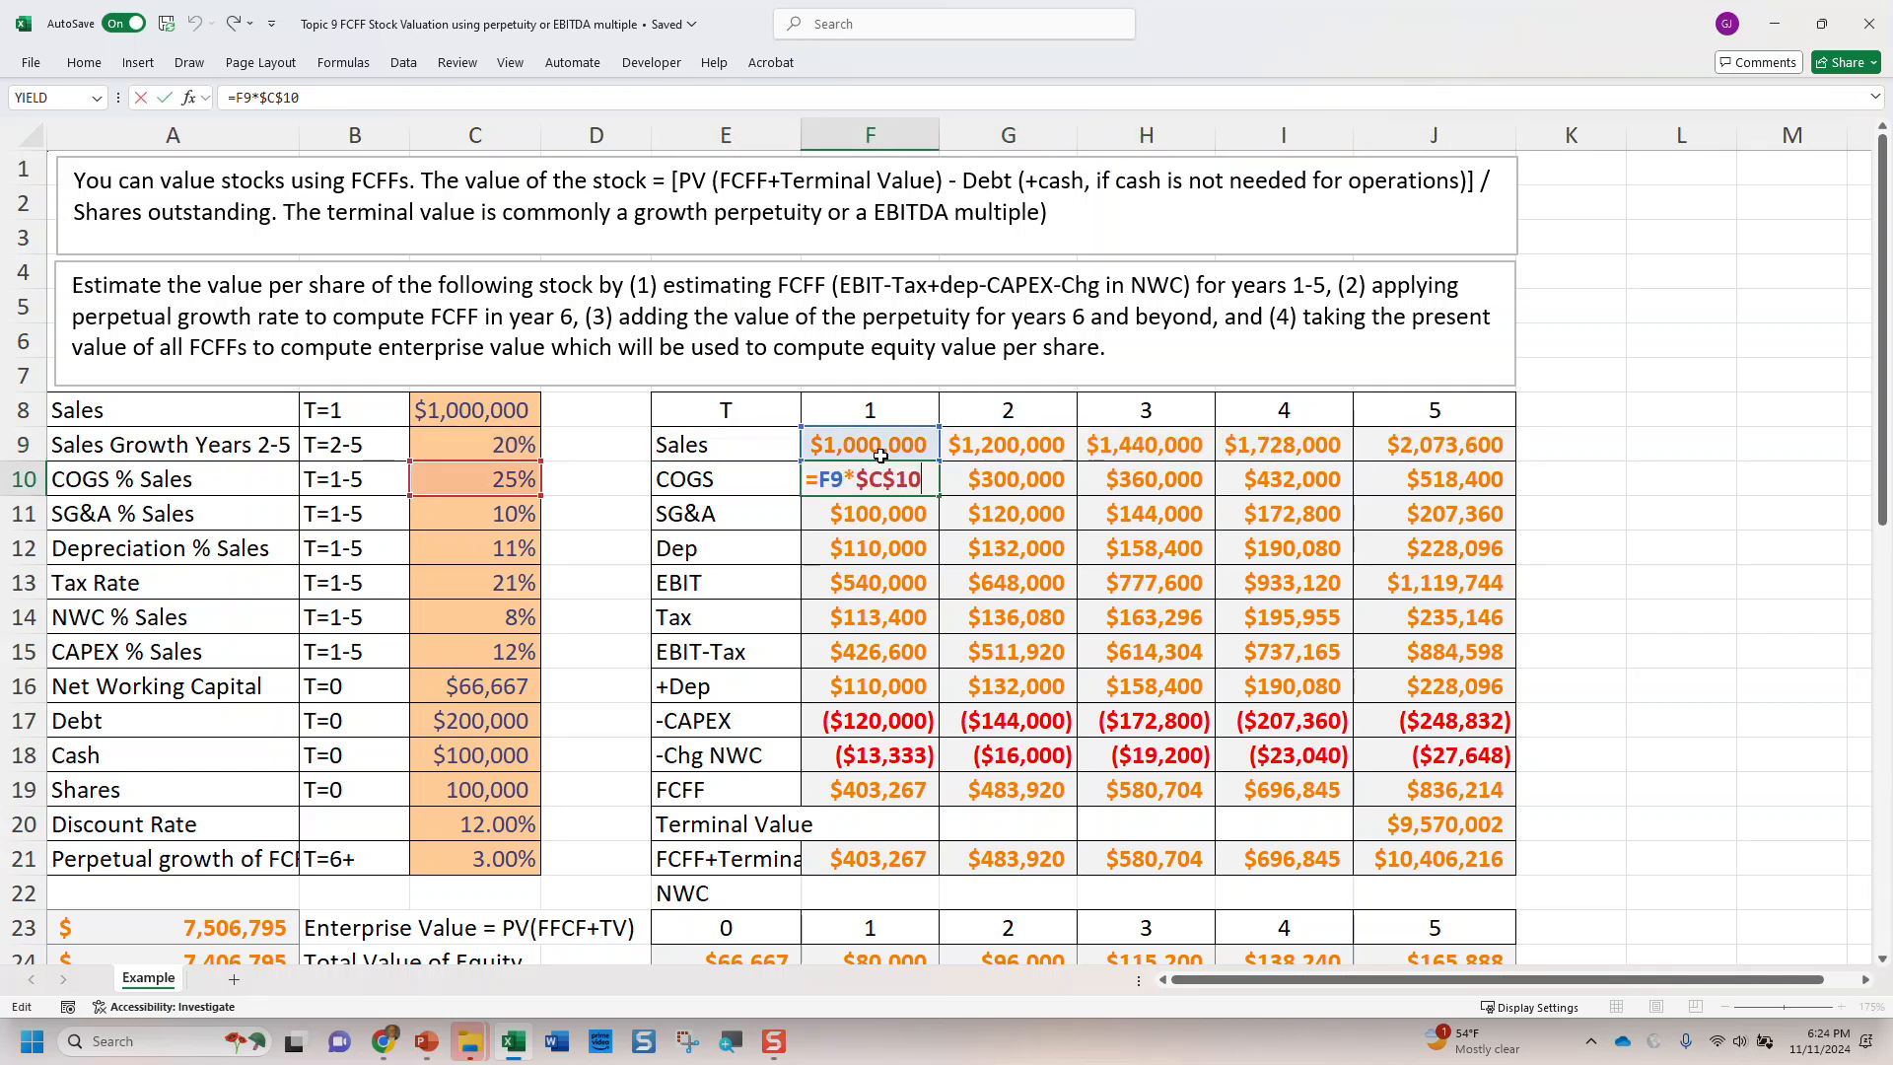
key("Escape")
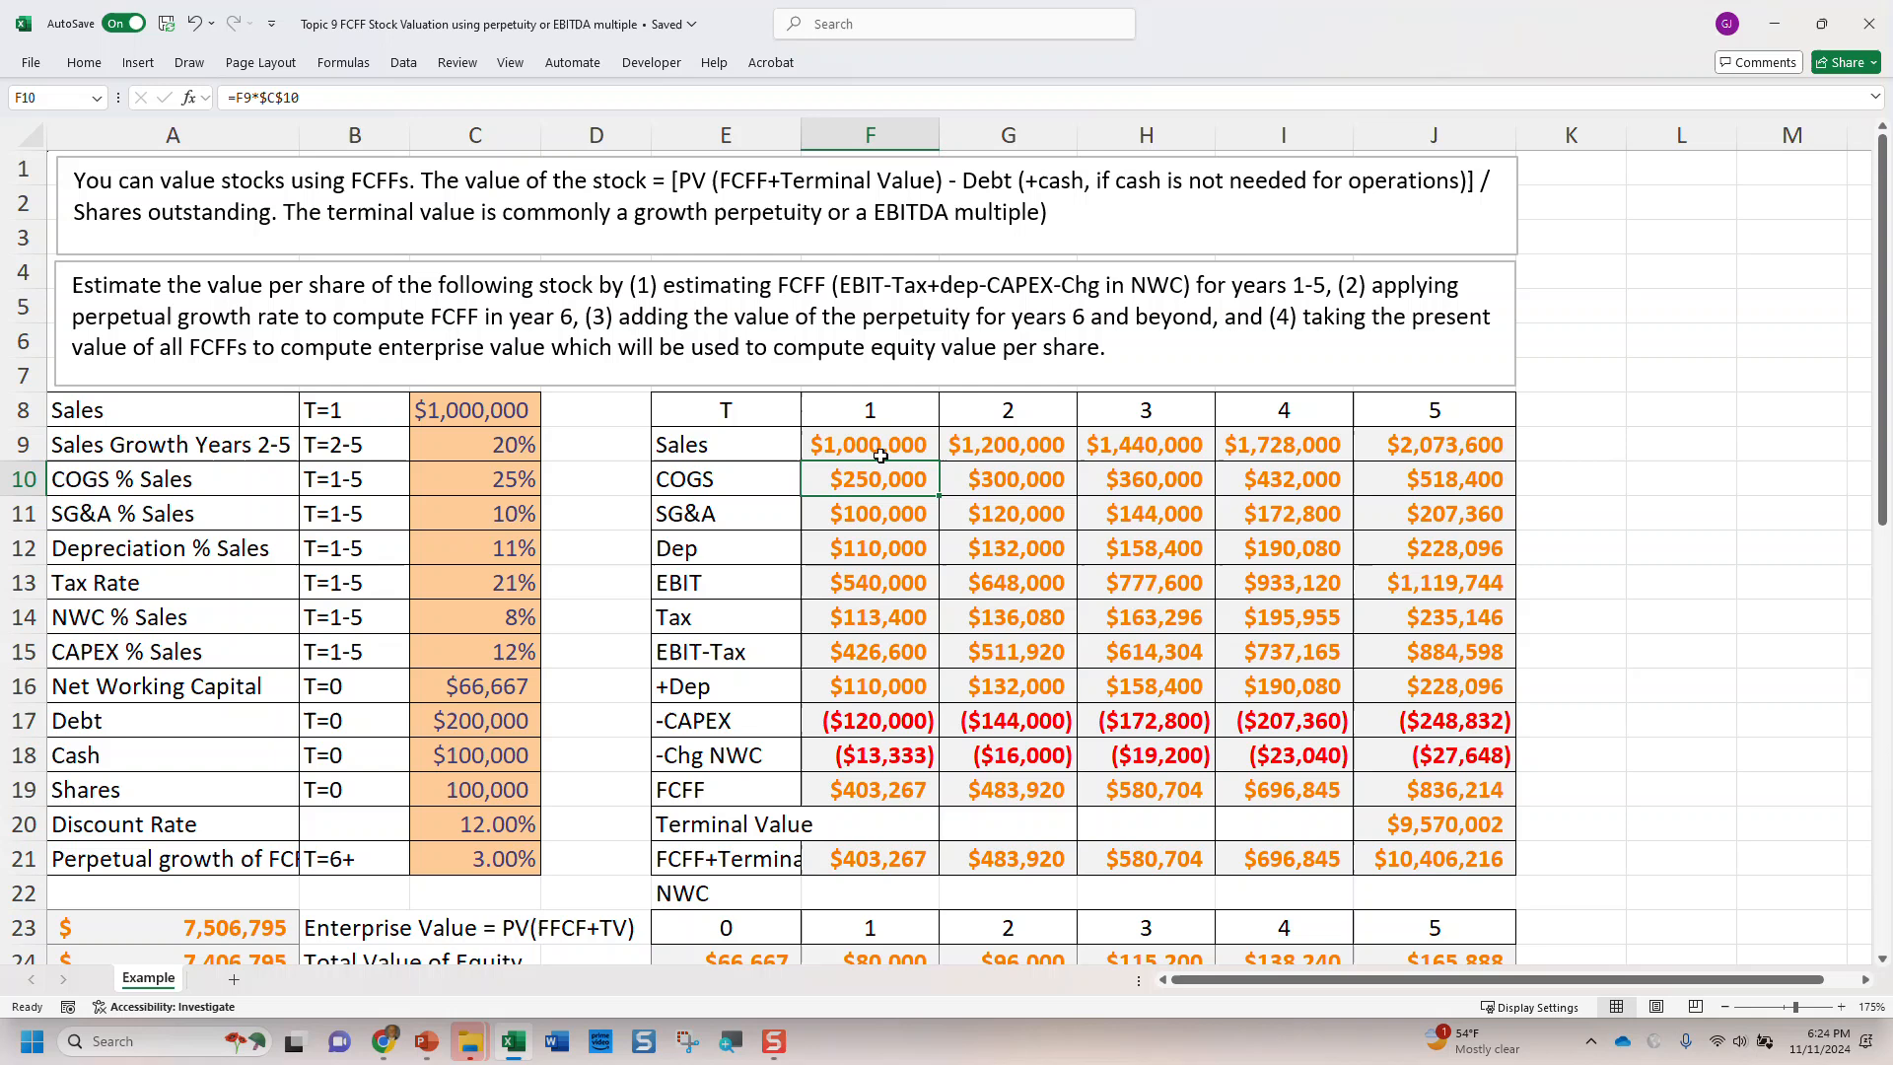
key("Down")
key("F2")
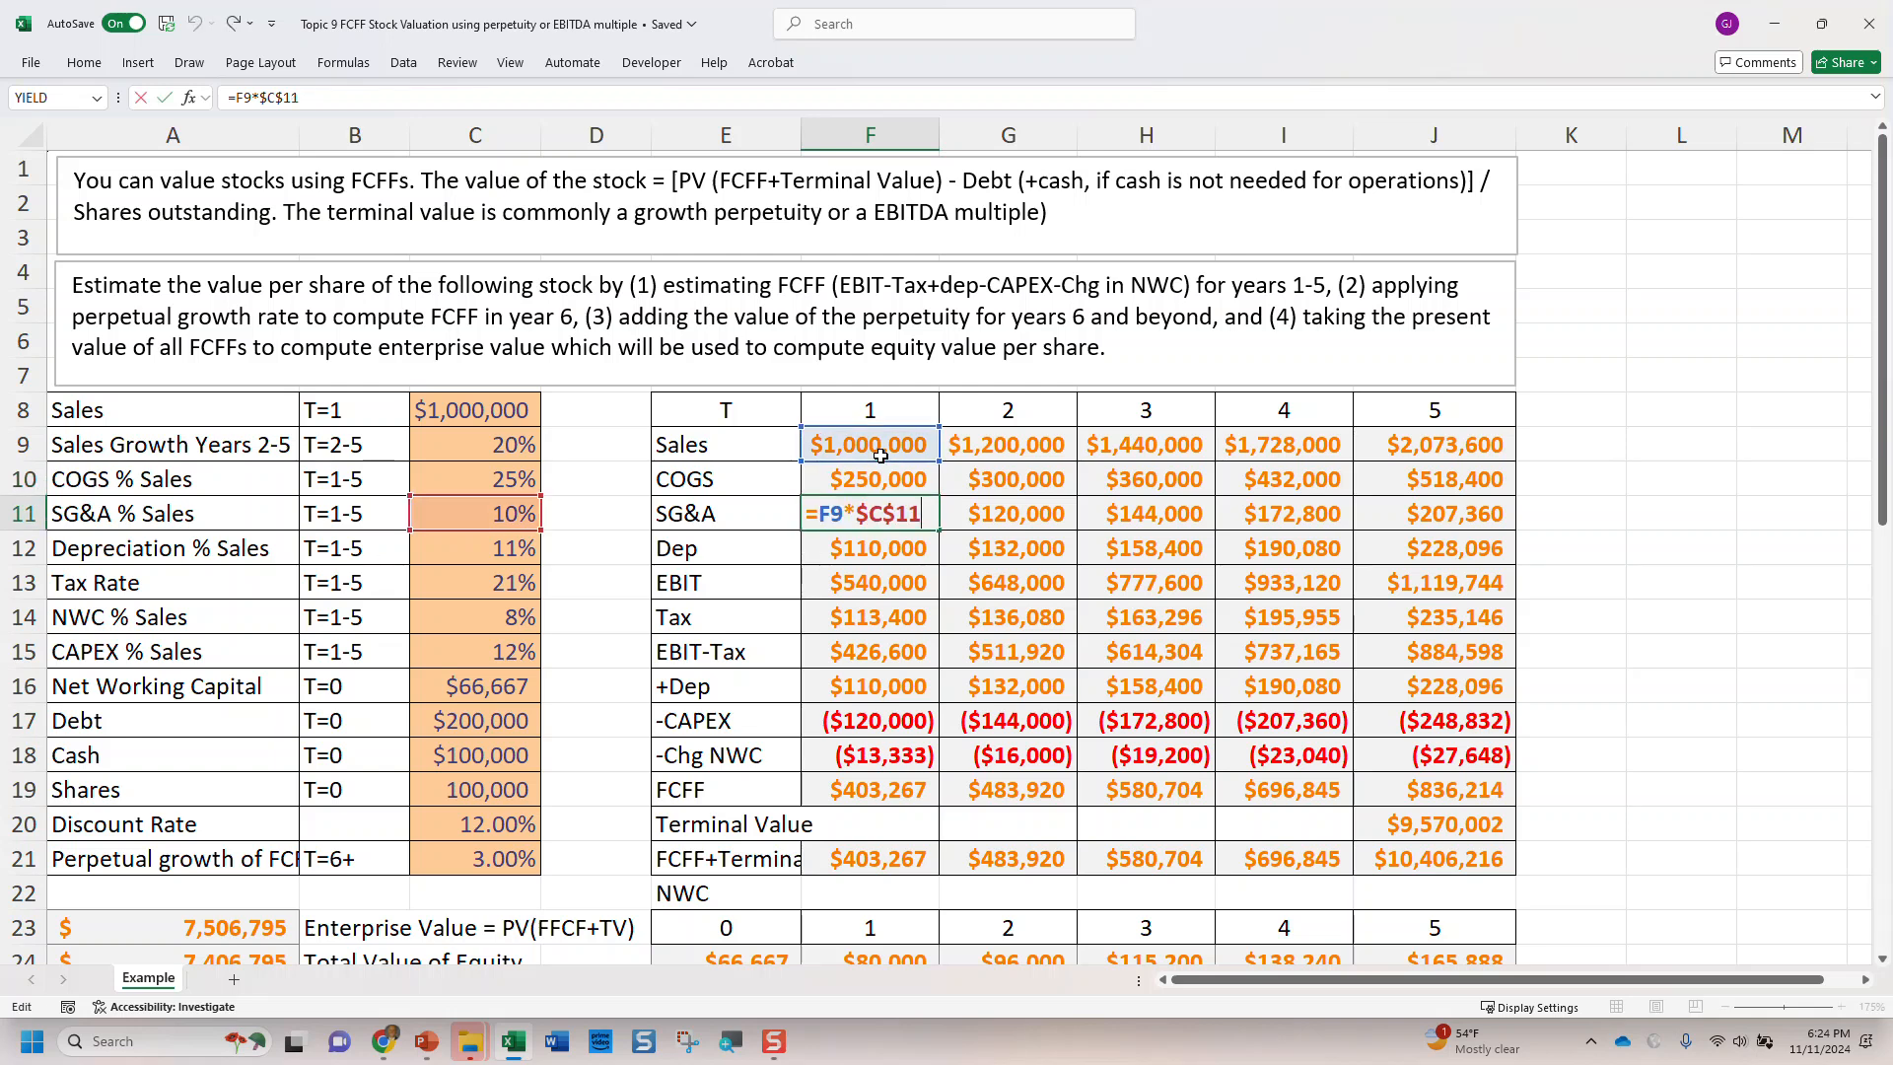
key("Escape")
key("Down")
key("F2")
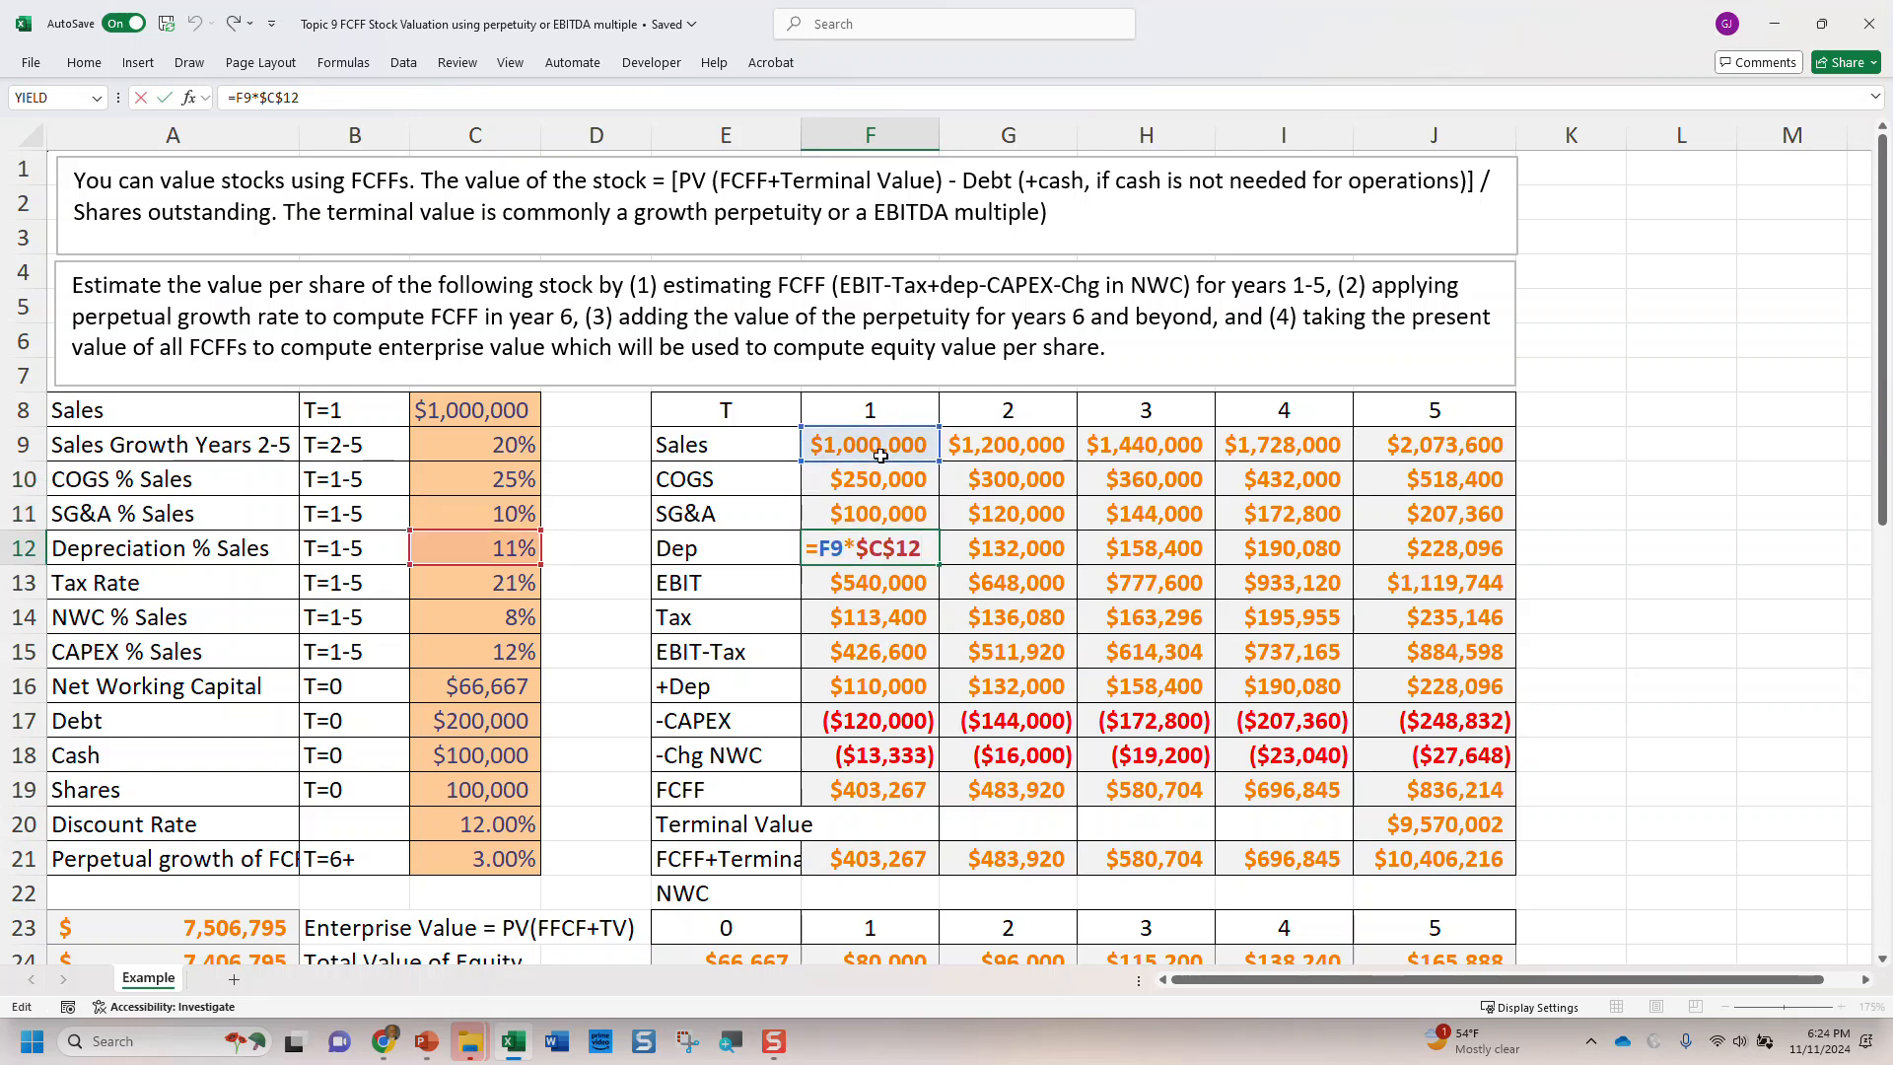
key("Escape")
Step: Inspect the EBIT formulas across the forecast years in row 13, starting with year 1
key("Down")
key("F2")
key("Escape")
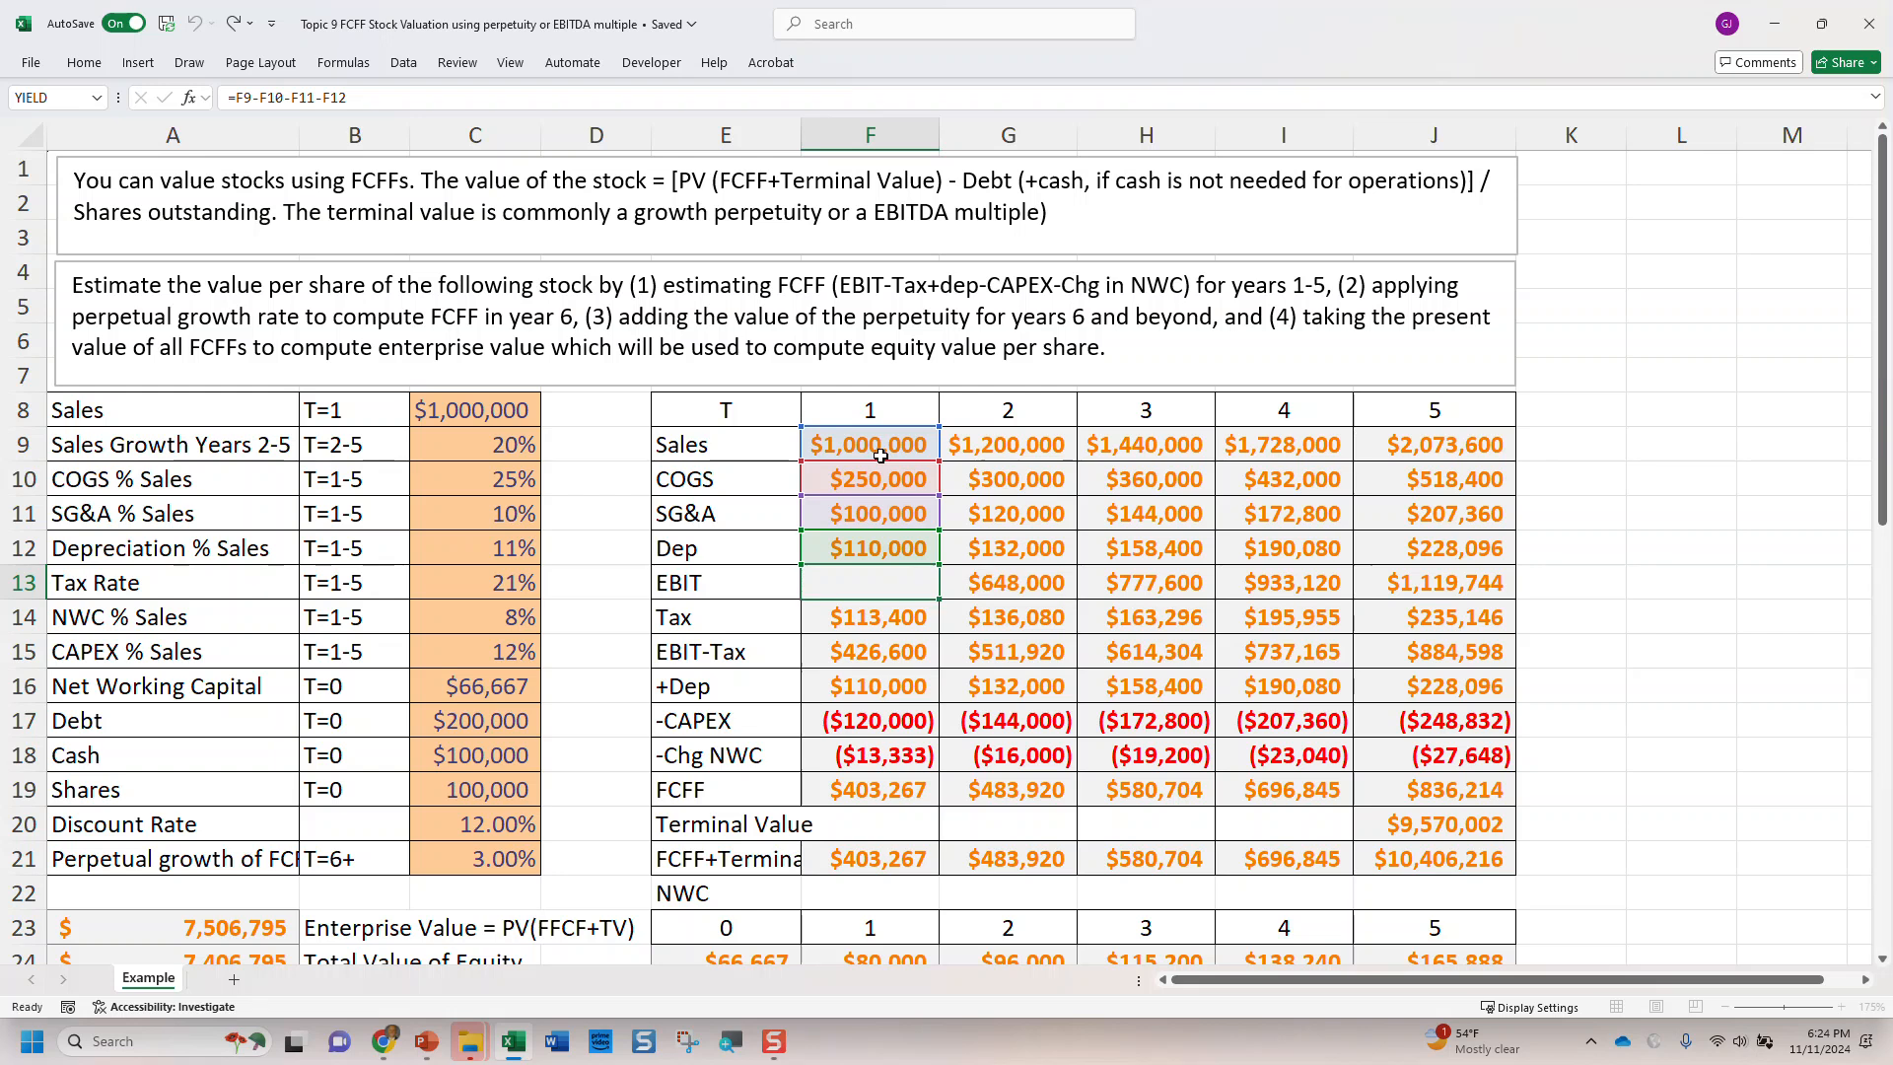
key("Right")
key("F2")
key("Escape")
key("Right")
key("F2")
key("Escape")
key("Right")
key("F2")
key("Escape")
key("Right")
key("F2")
key("Escape")
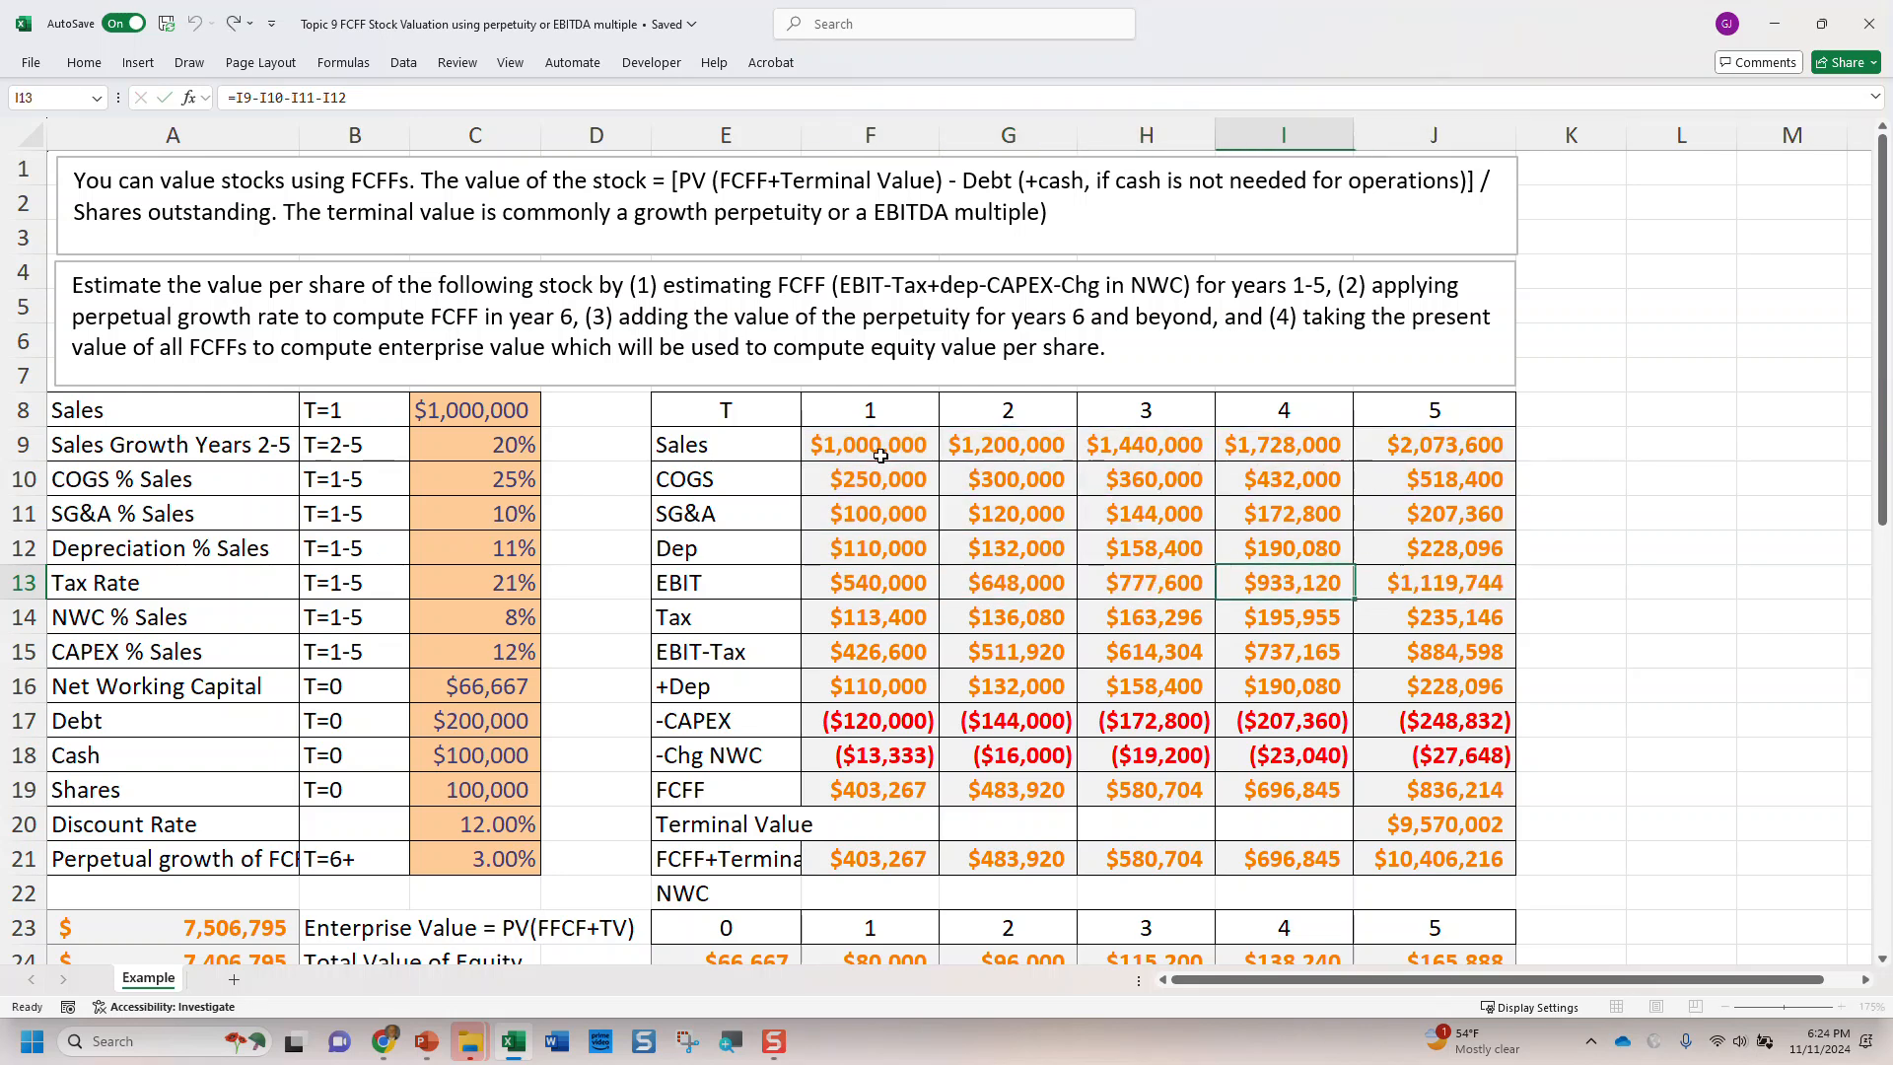
Step: Inspect the Tax formulas for years 1 to 5 in F14:J14
key("Left")
key("Left")
key("Left")
key("Left")
key("Down")
key("F2")
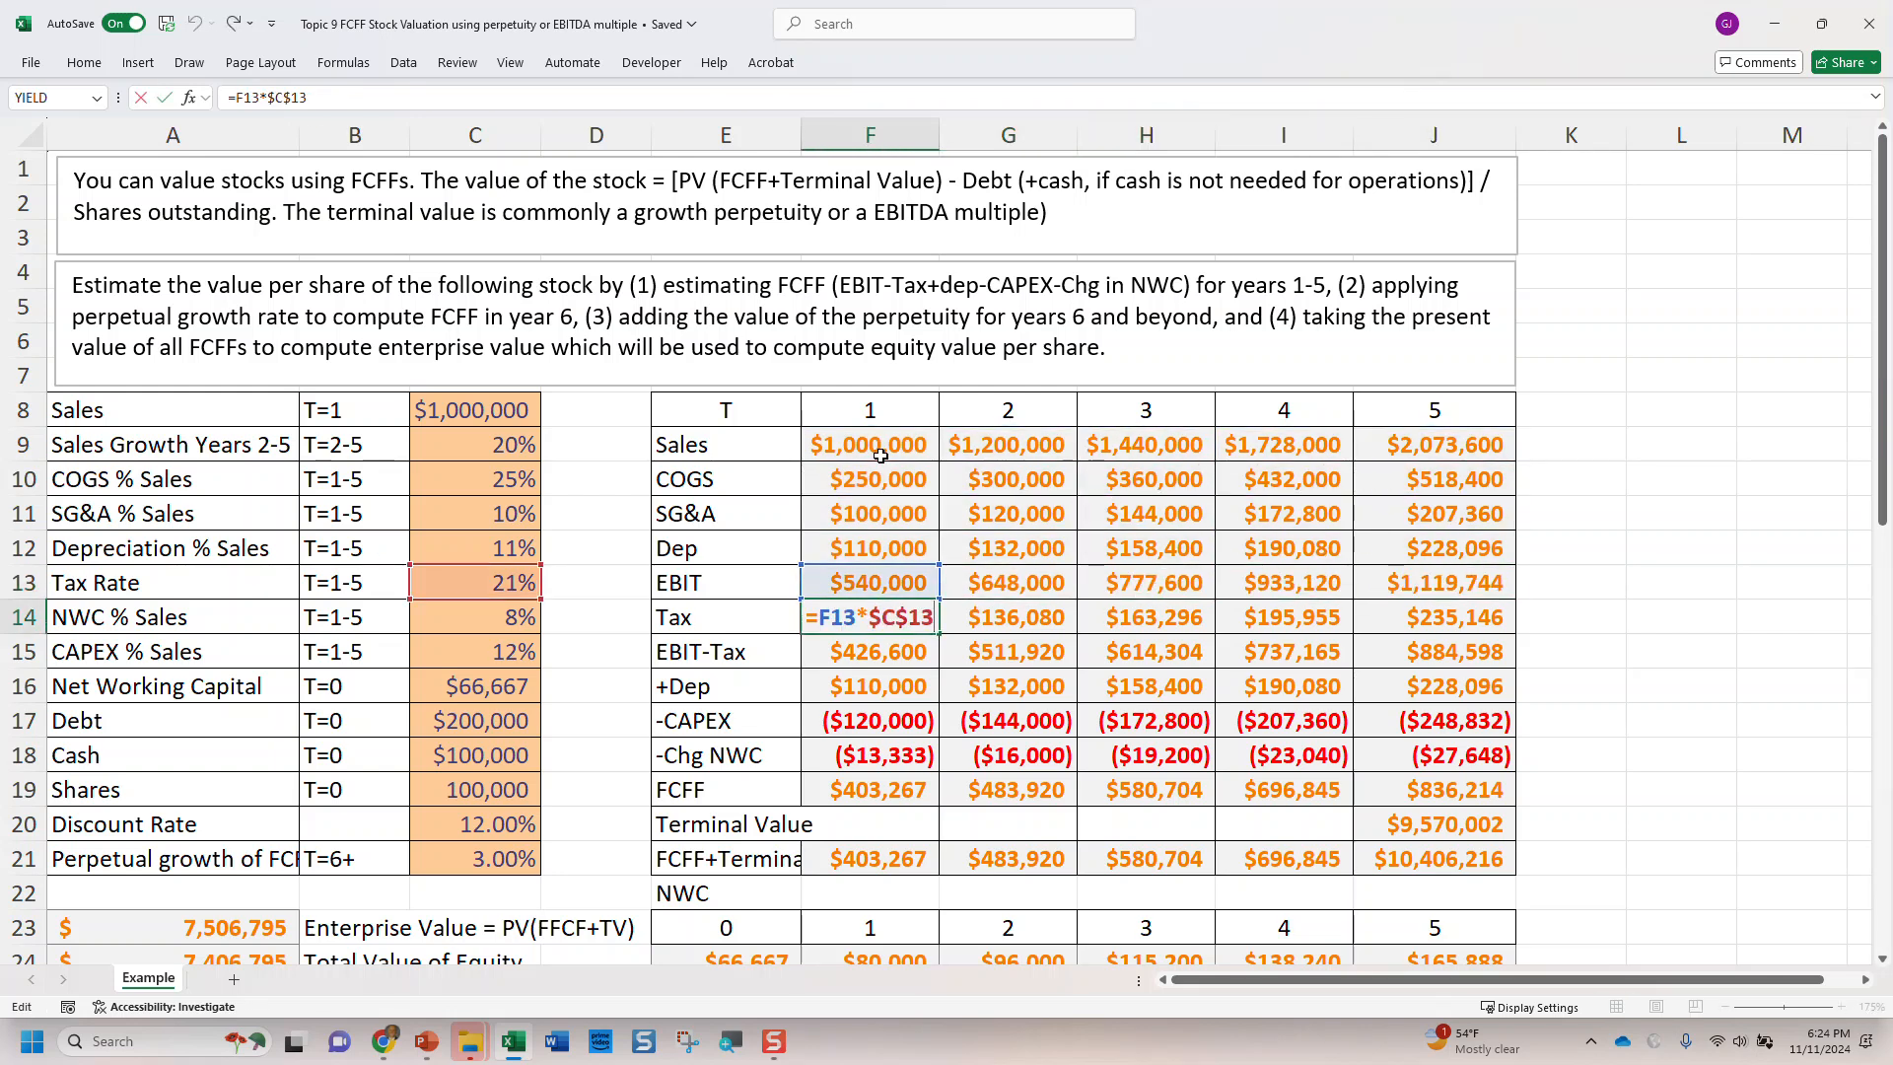
key("Escape")
key("Right")
key("F2")
key("Escape")
key("Right")
key("F2")
key("Escape")
key("Right")
key("F2")
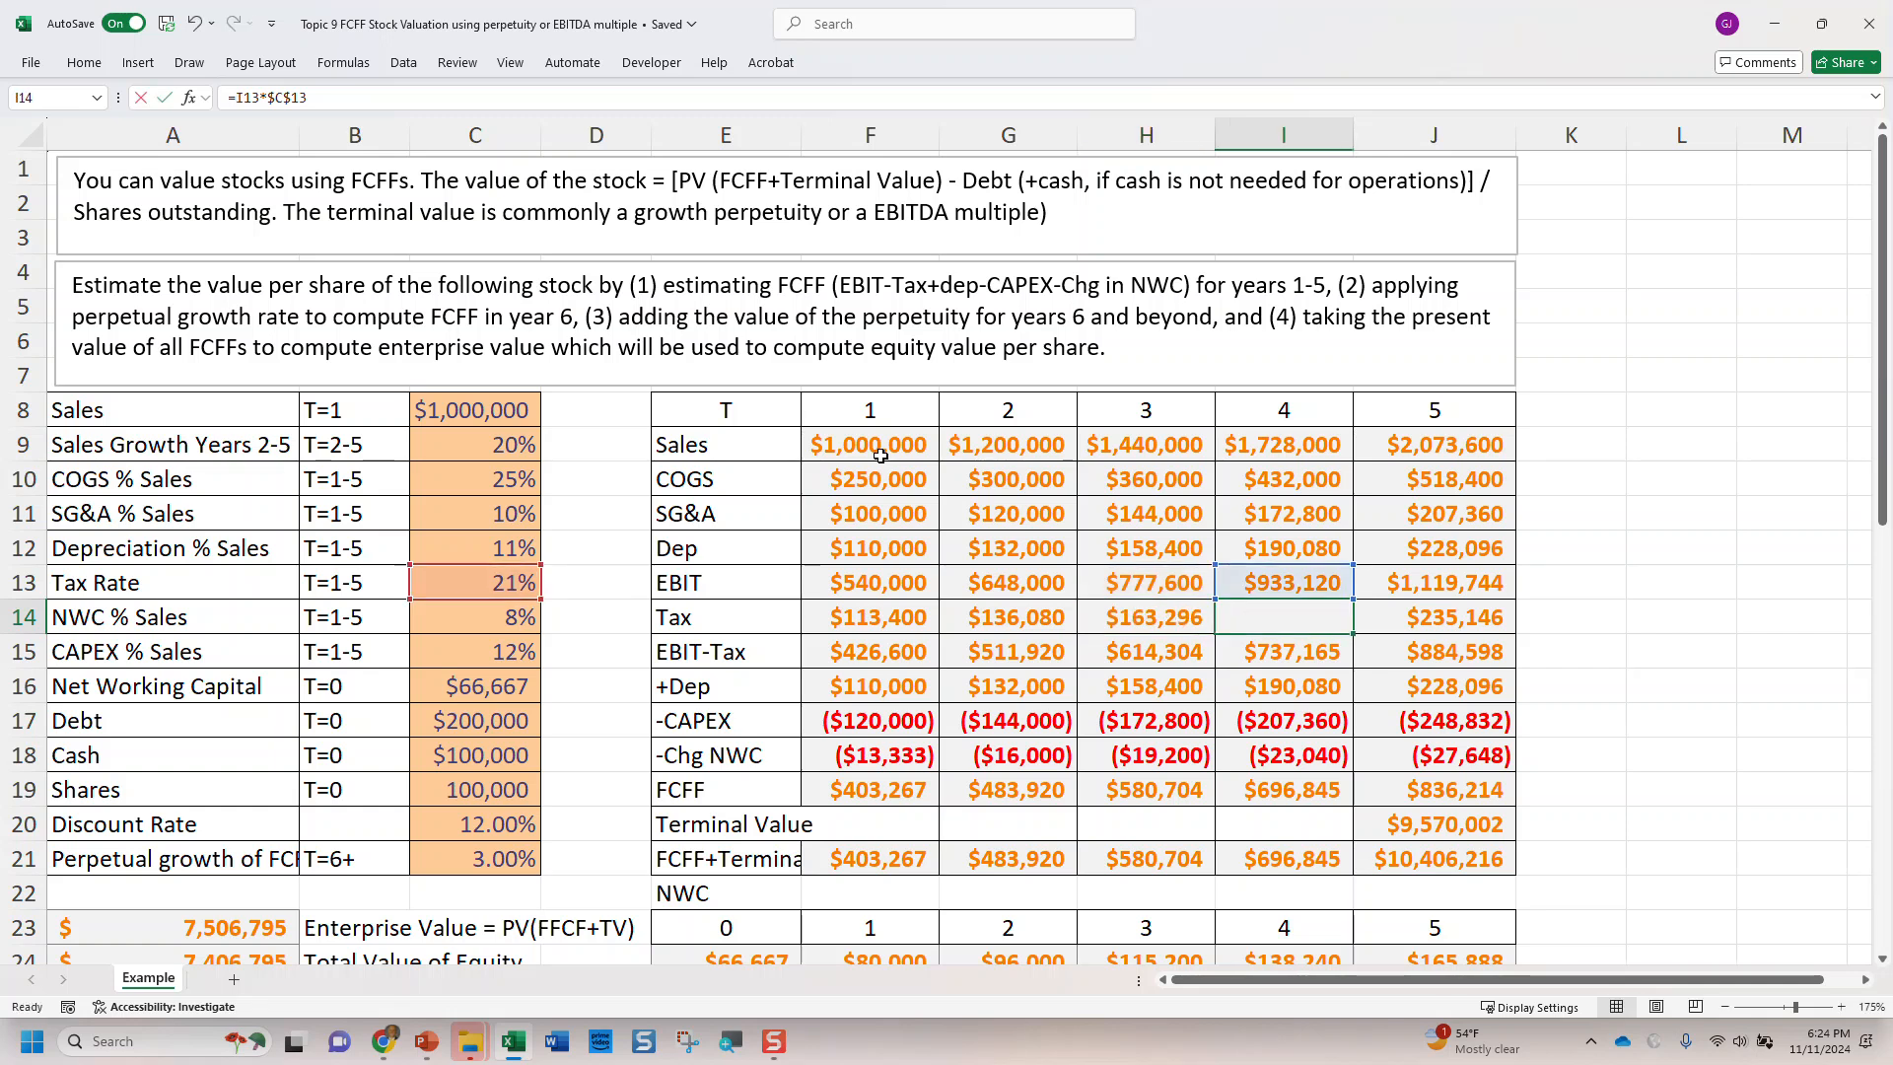
key("Escape")
key("Right")
key("F2")
key("Escape")
Step: Highlight the EBIT-Tax row for years 1 to 5 and inspect its year 1 formula in F15
key("Left")
key("Left")
key("Left")
key("Left")
key("Down")
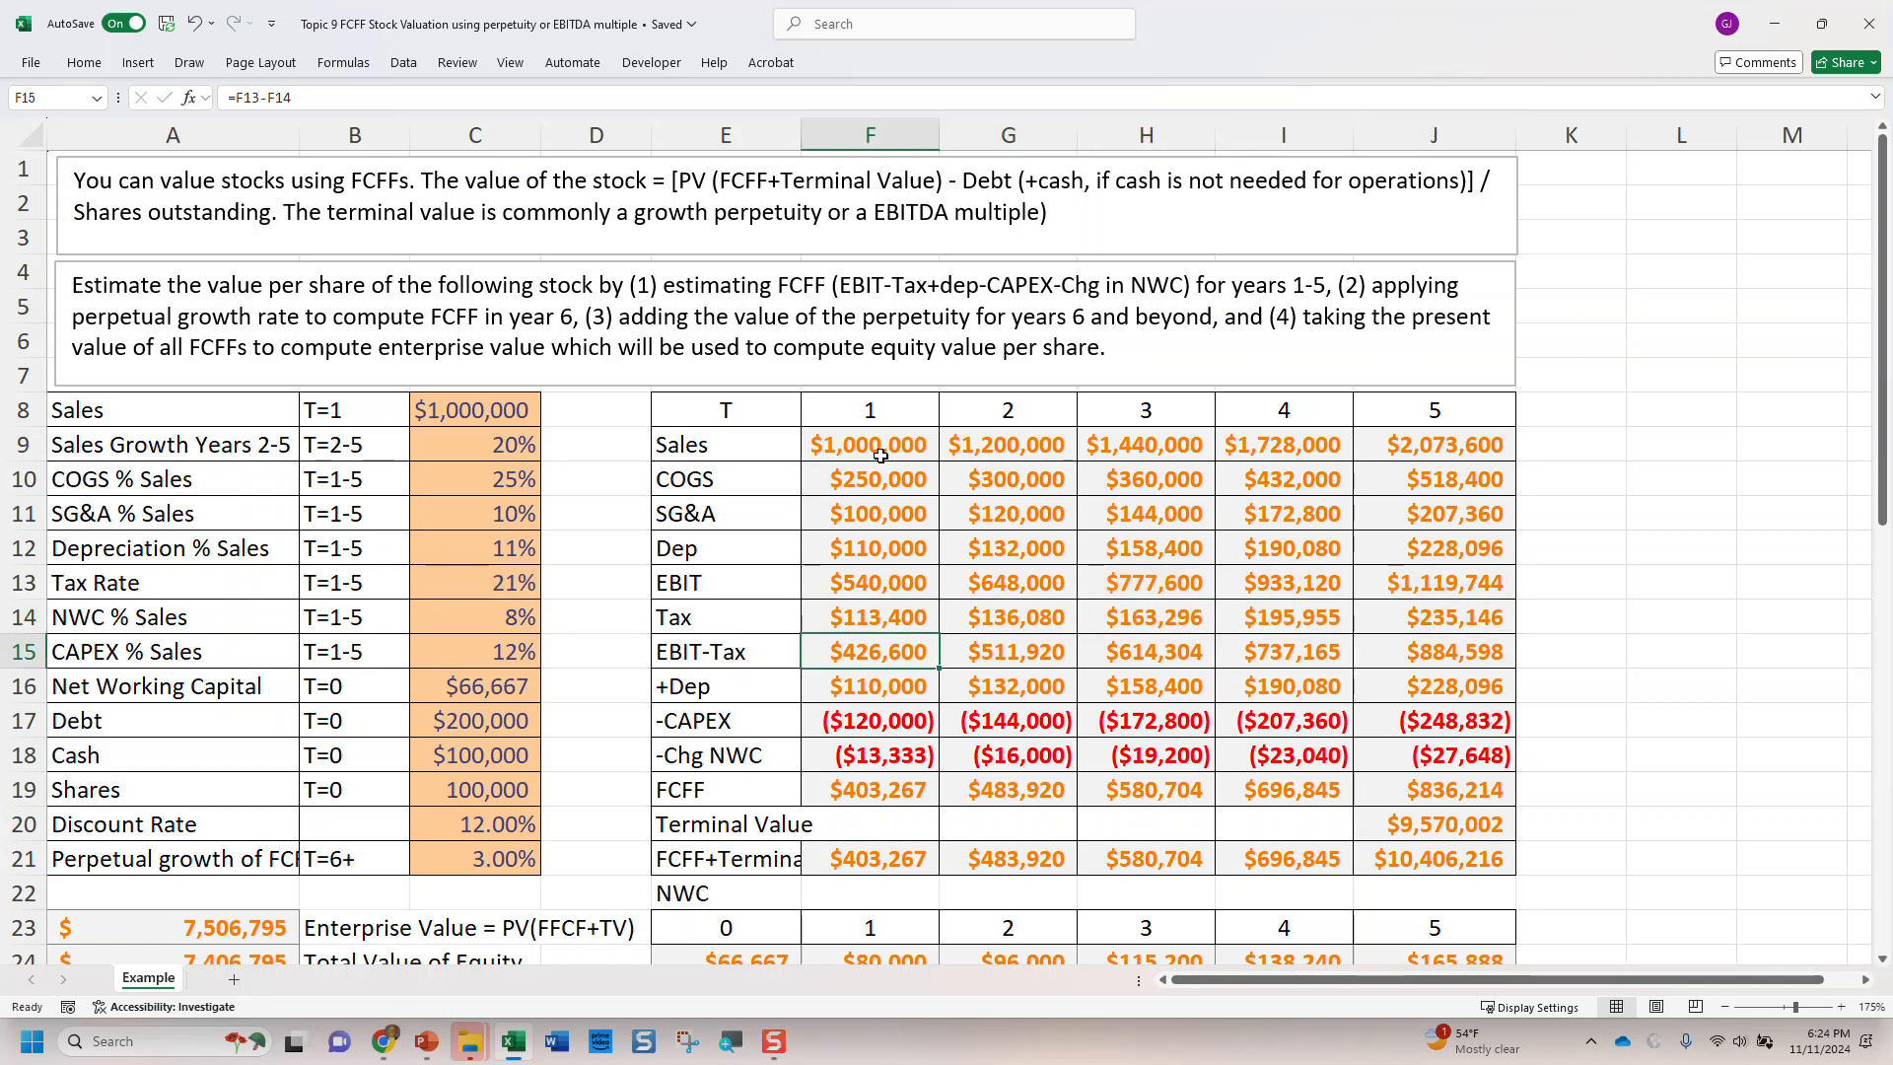
key("shift+Right")
key("shift+Right")
key("shift+Right")
key("shift+Right")
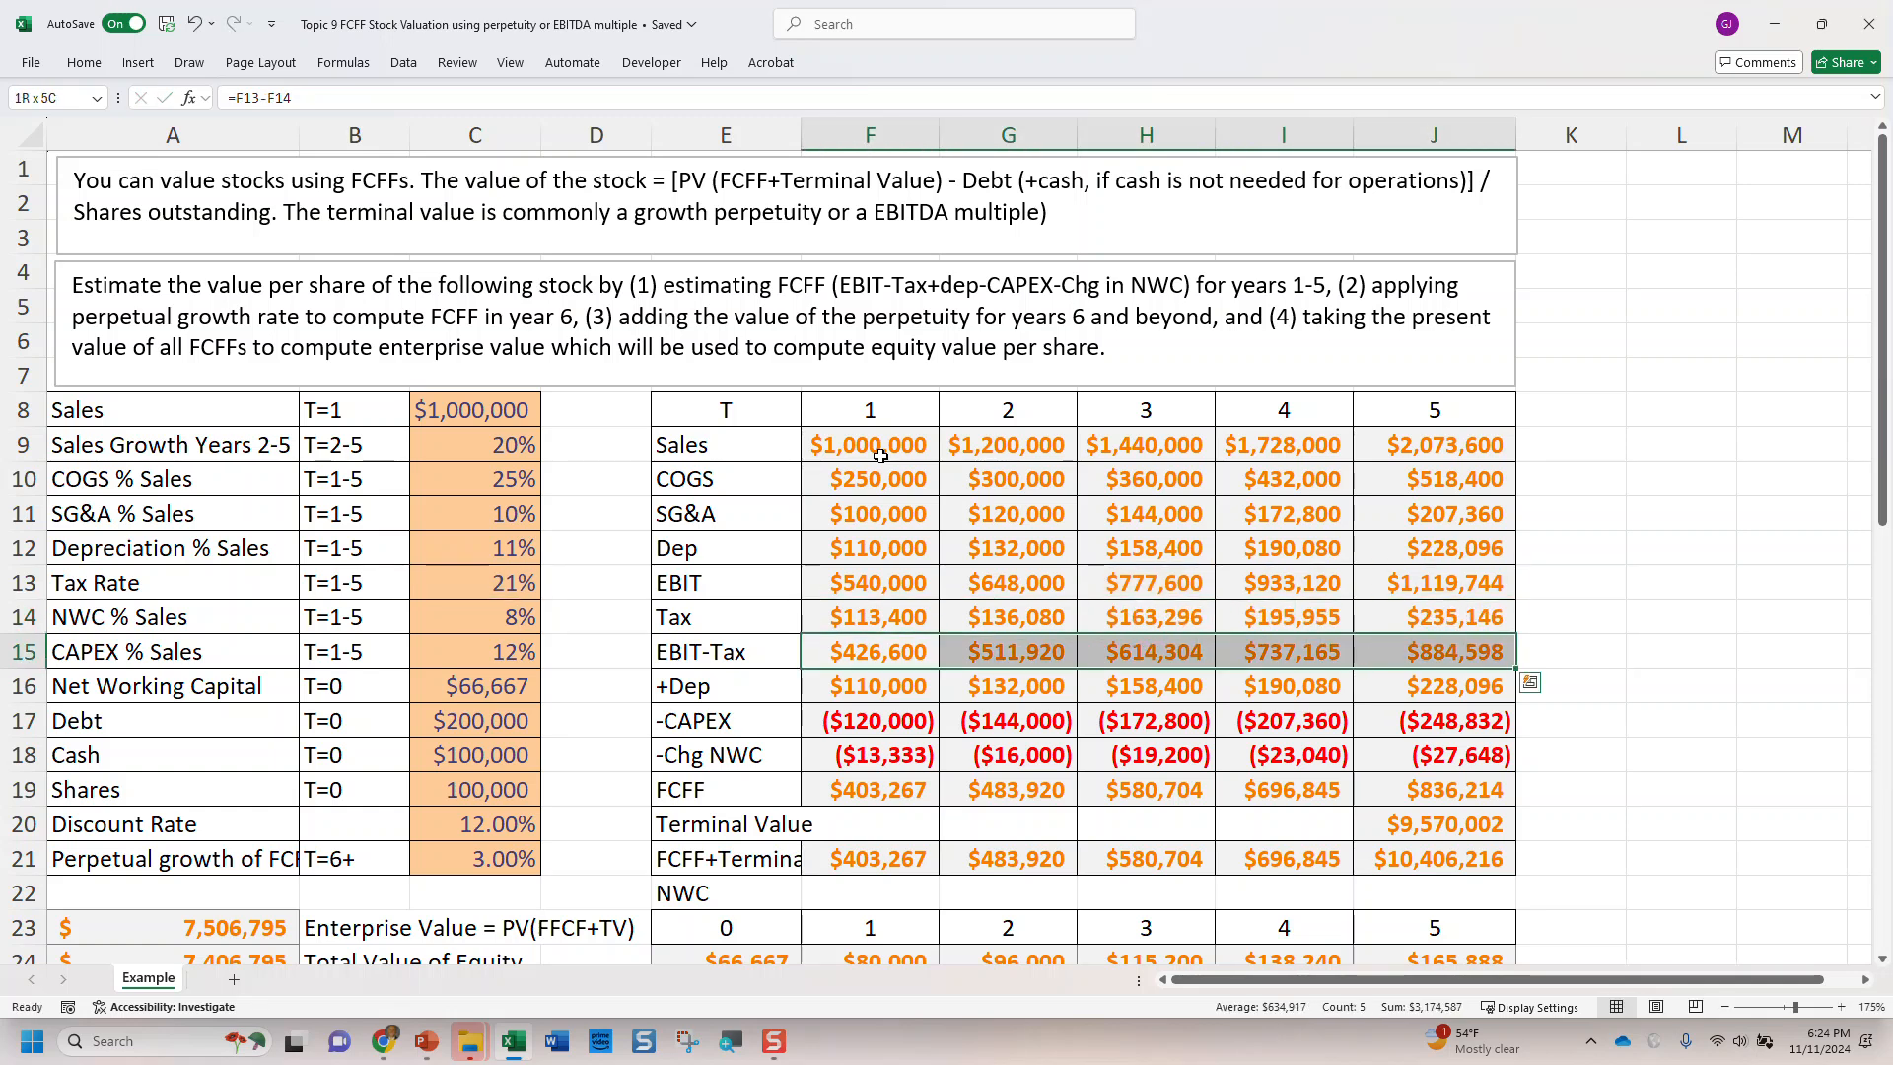
key("Left")
key("Down")
key("Right")
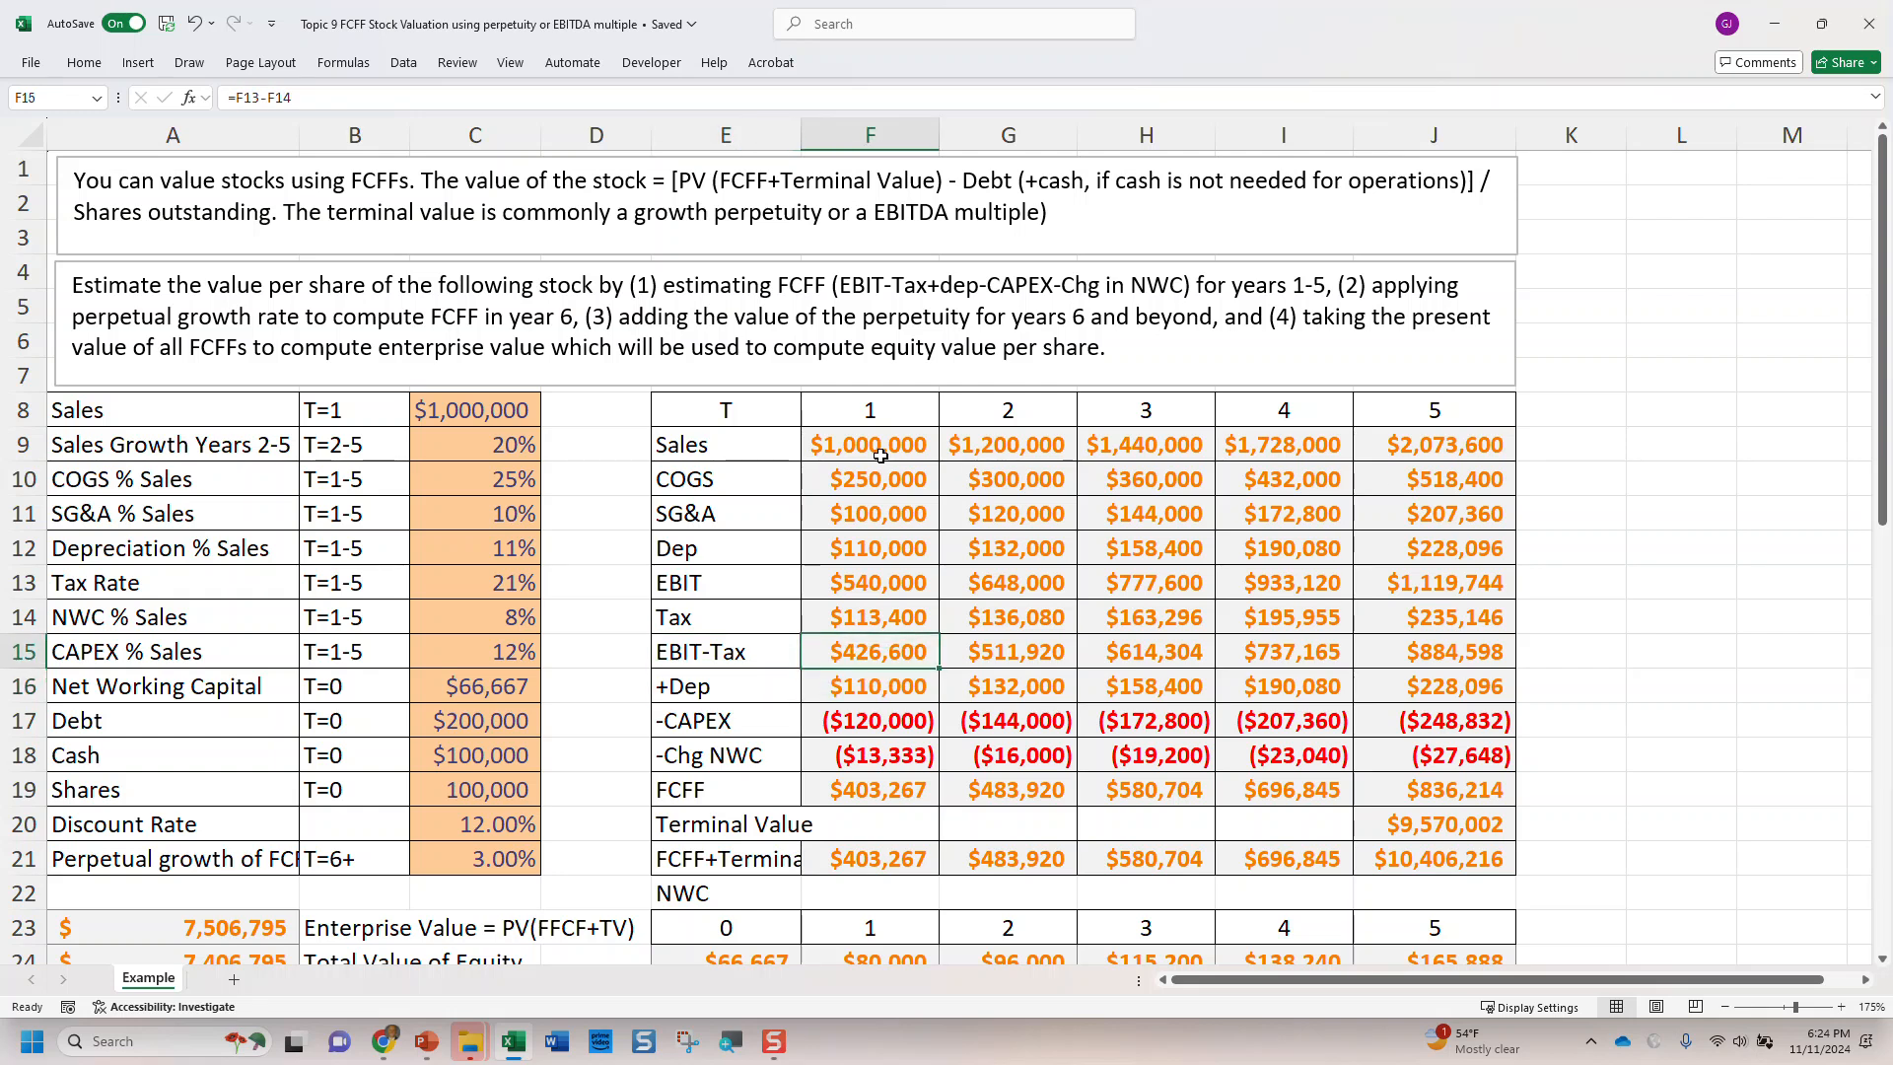
key("F2")
key("Return")
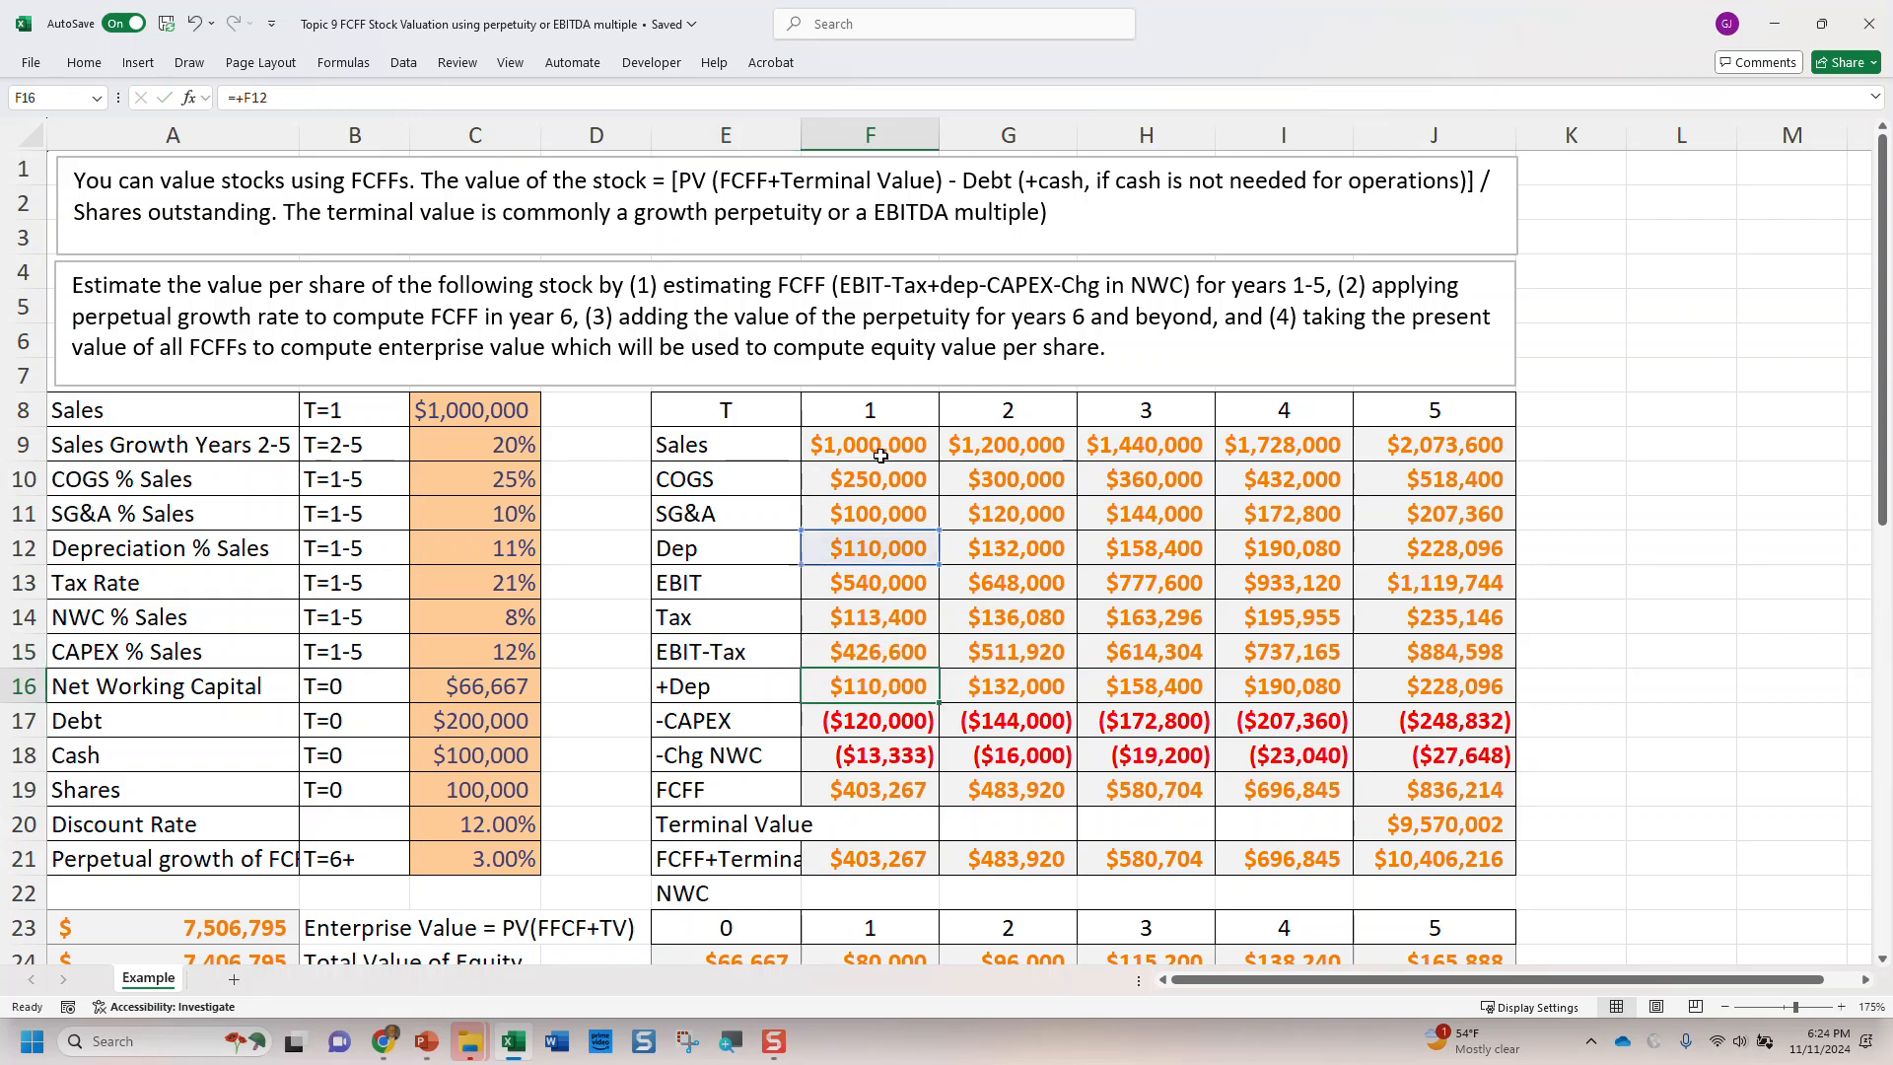
Step: Inspect the year 1 formulas for CAPEX and change in NWC in F17:F18
key("F2")
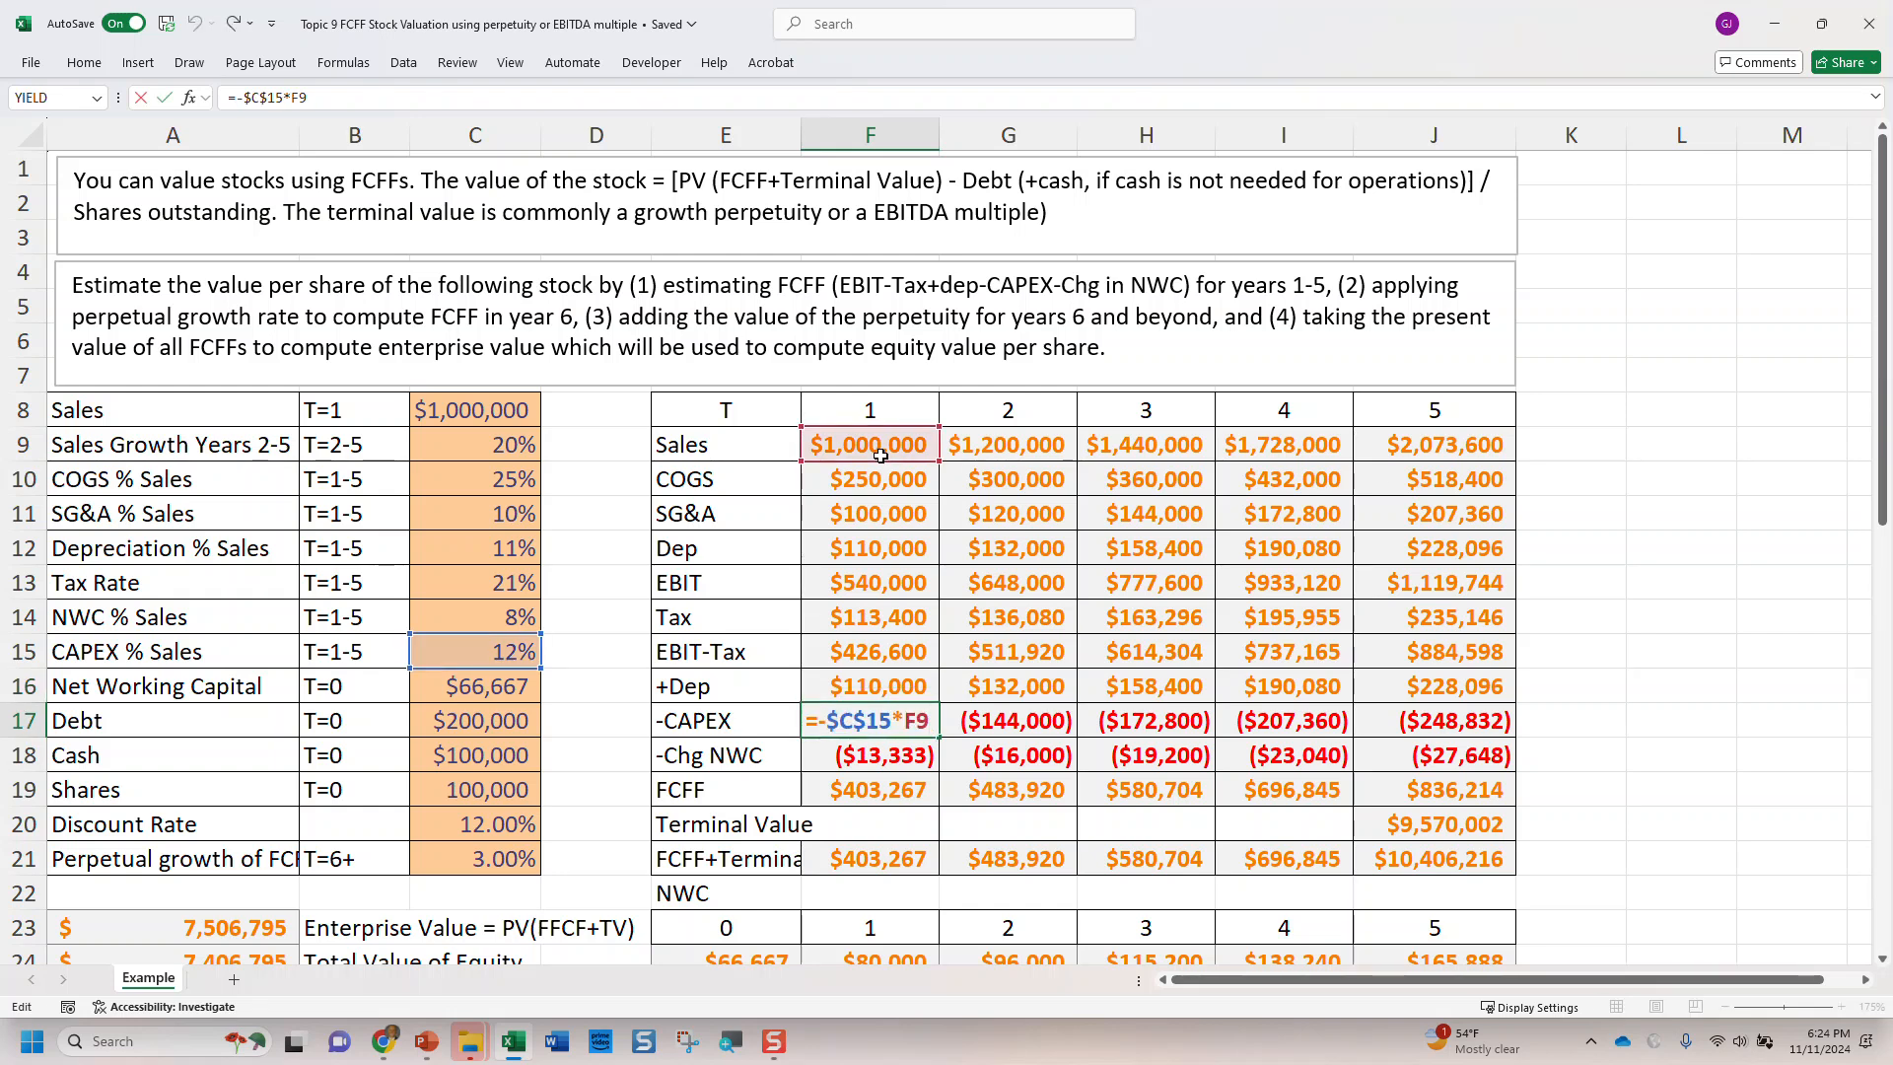
key("Return")
key("F2")
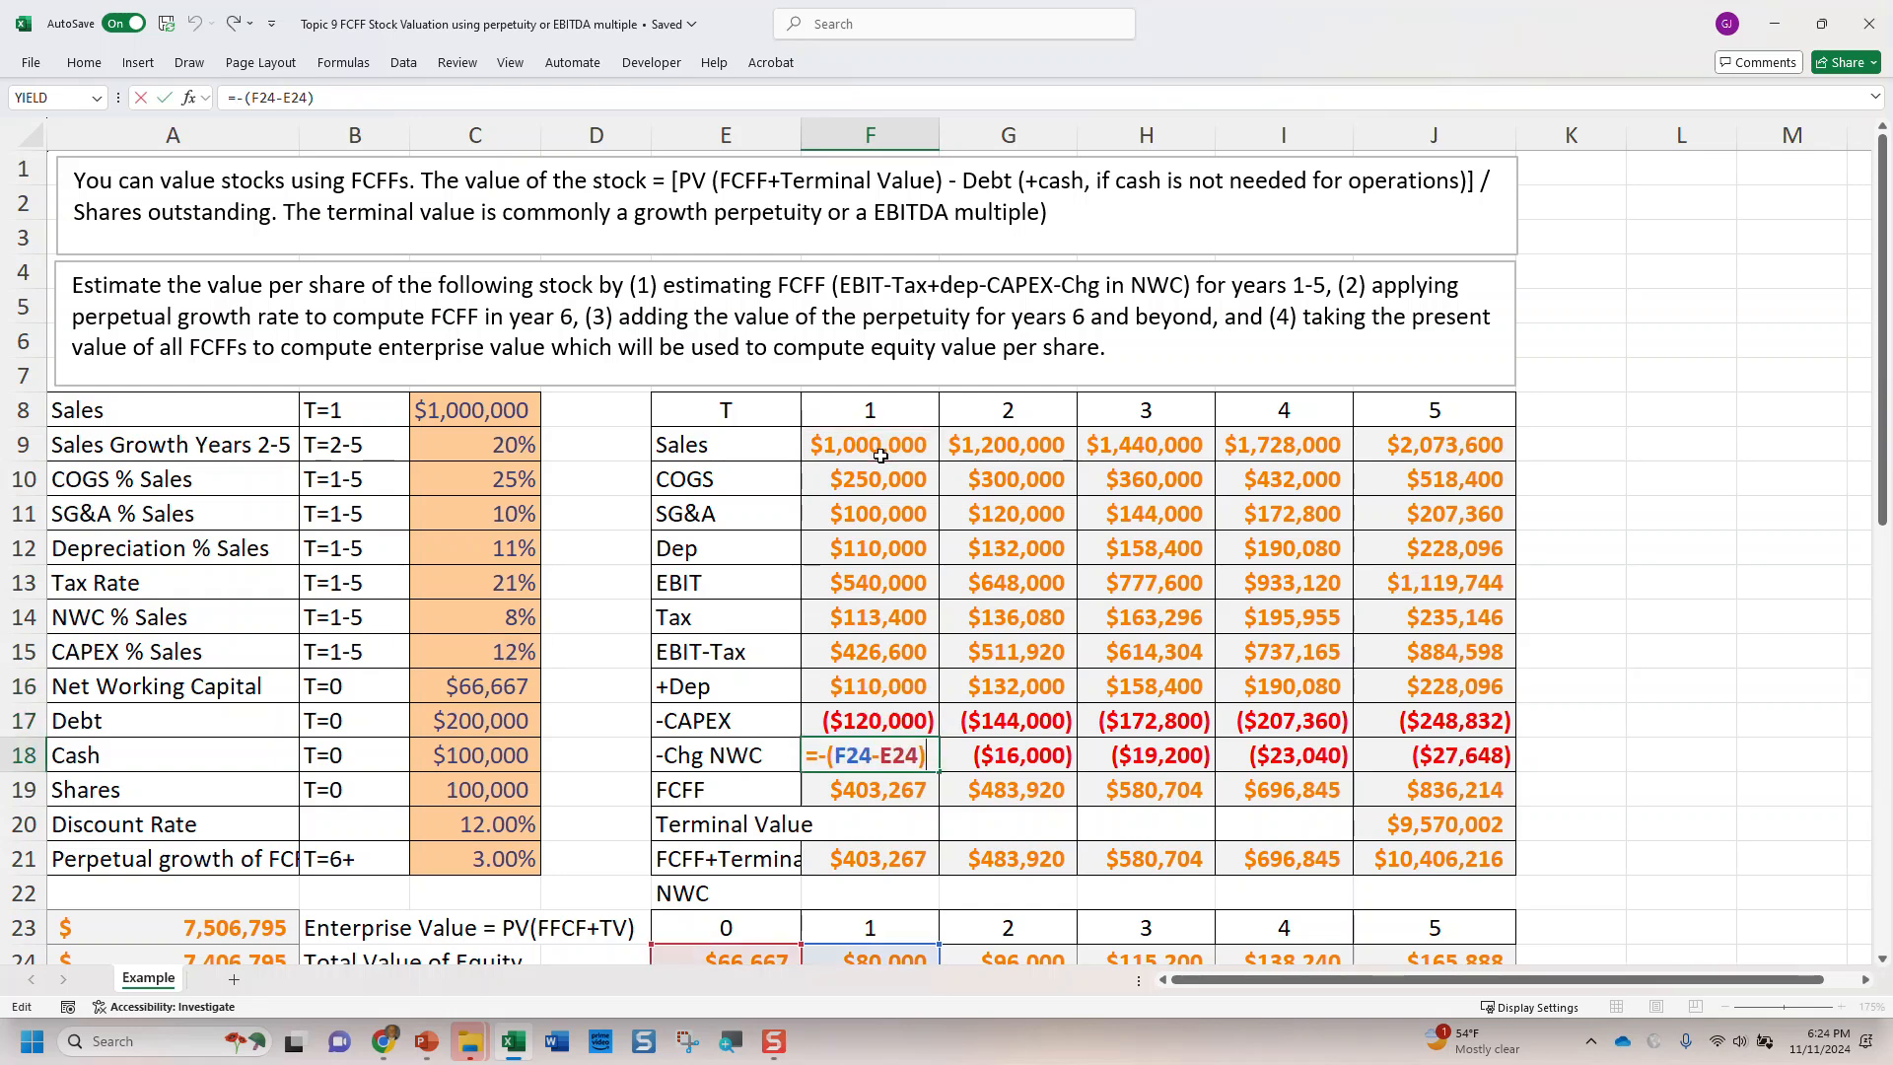
key("Return")
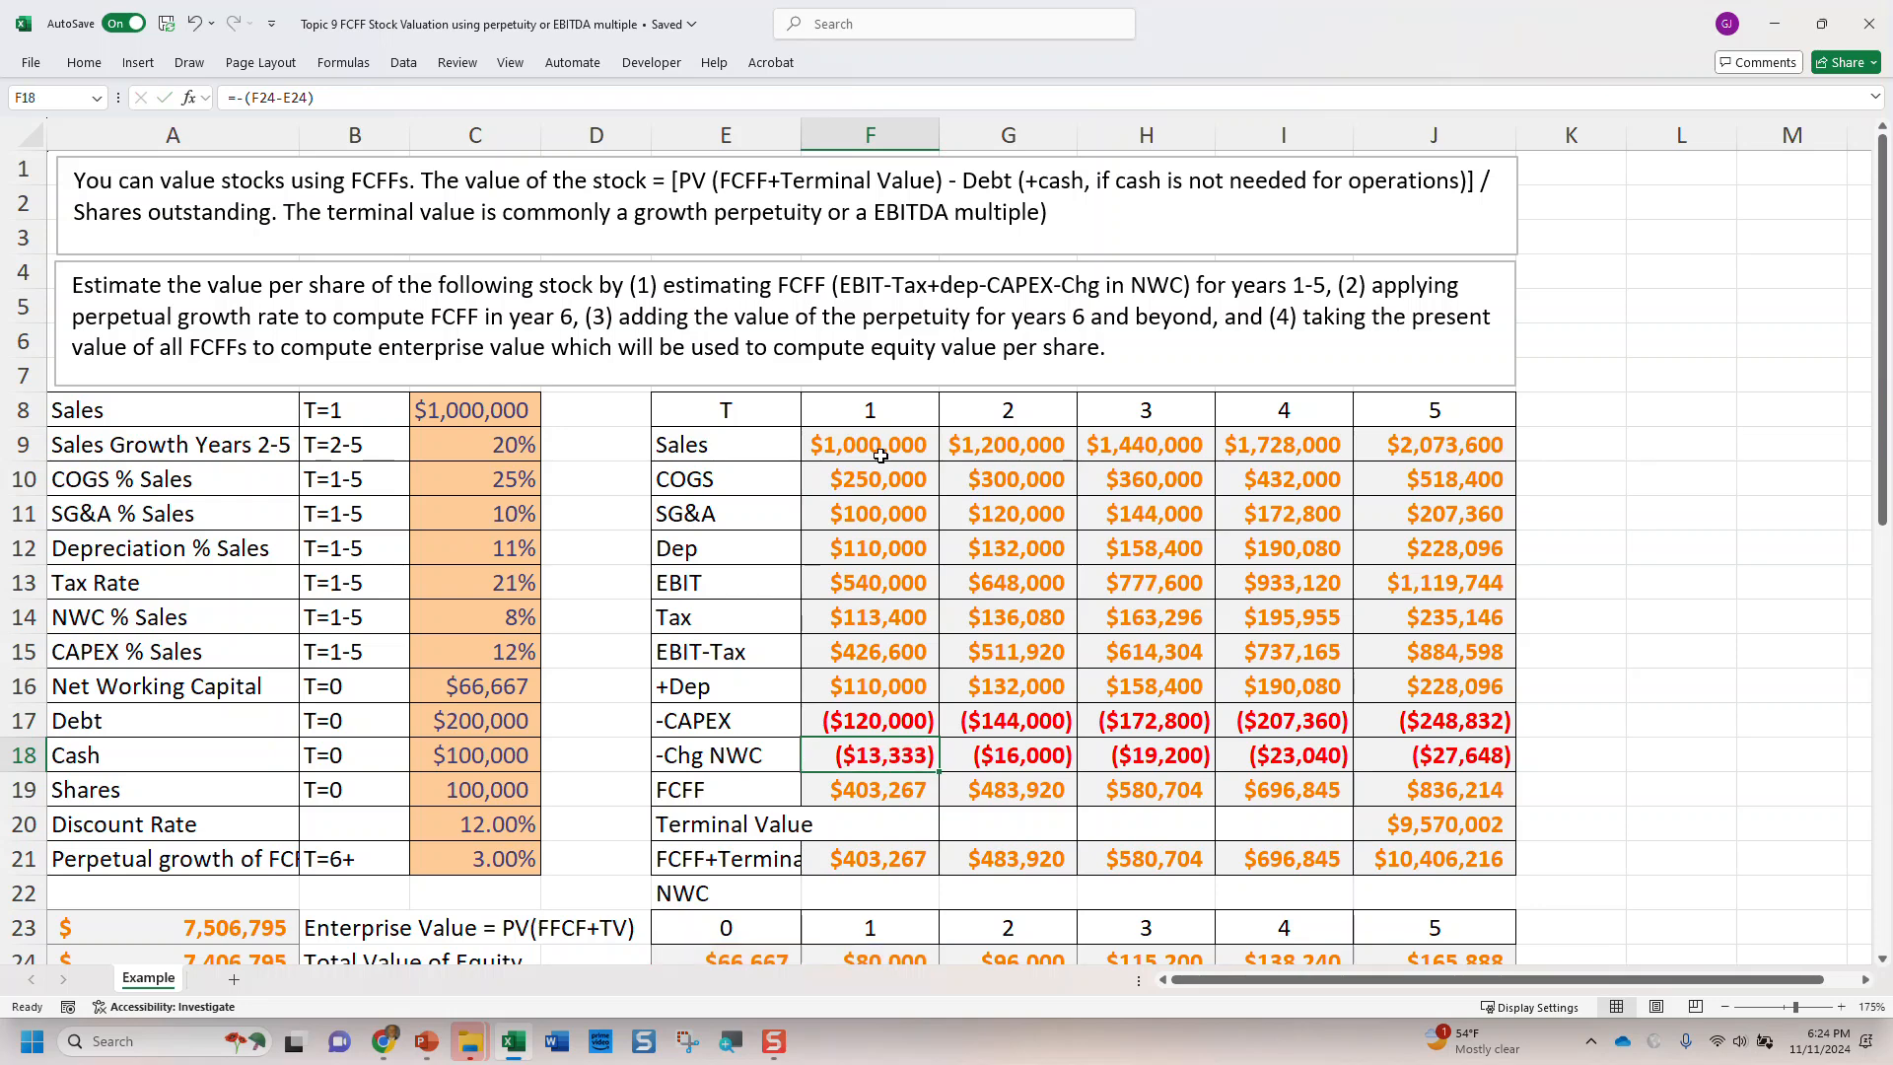
Step: Inspect the net working capital formulas in row 24, starting with year 0 in E24
key("Down")
key("Down")
key("Down")
key("Down")
key("Down")
key("Left")
key("F2")
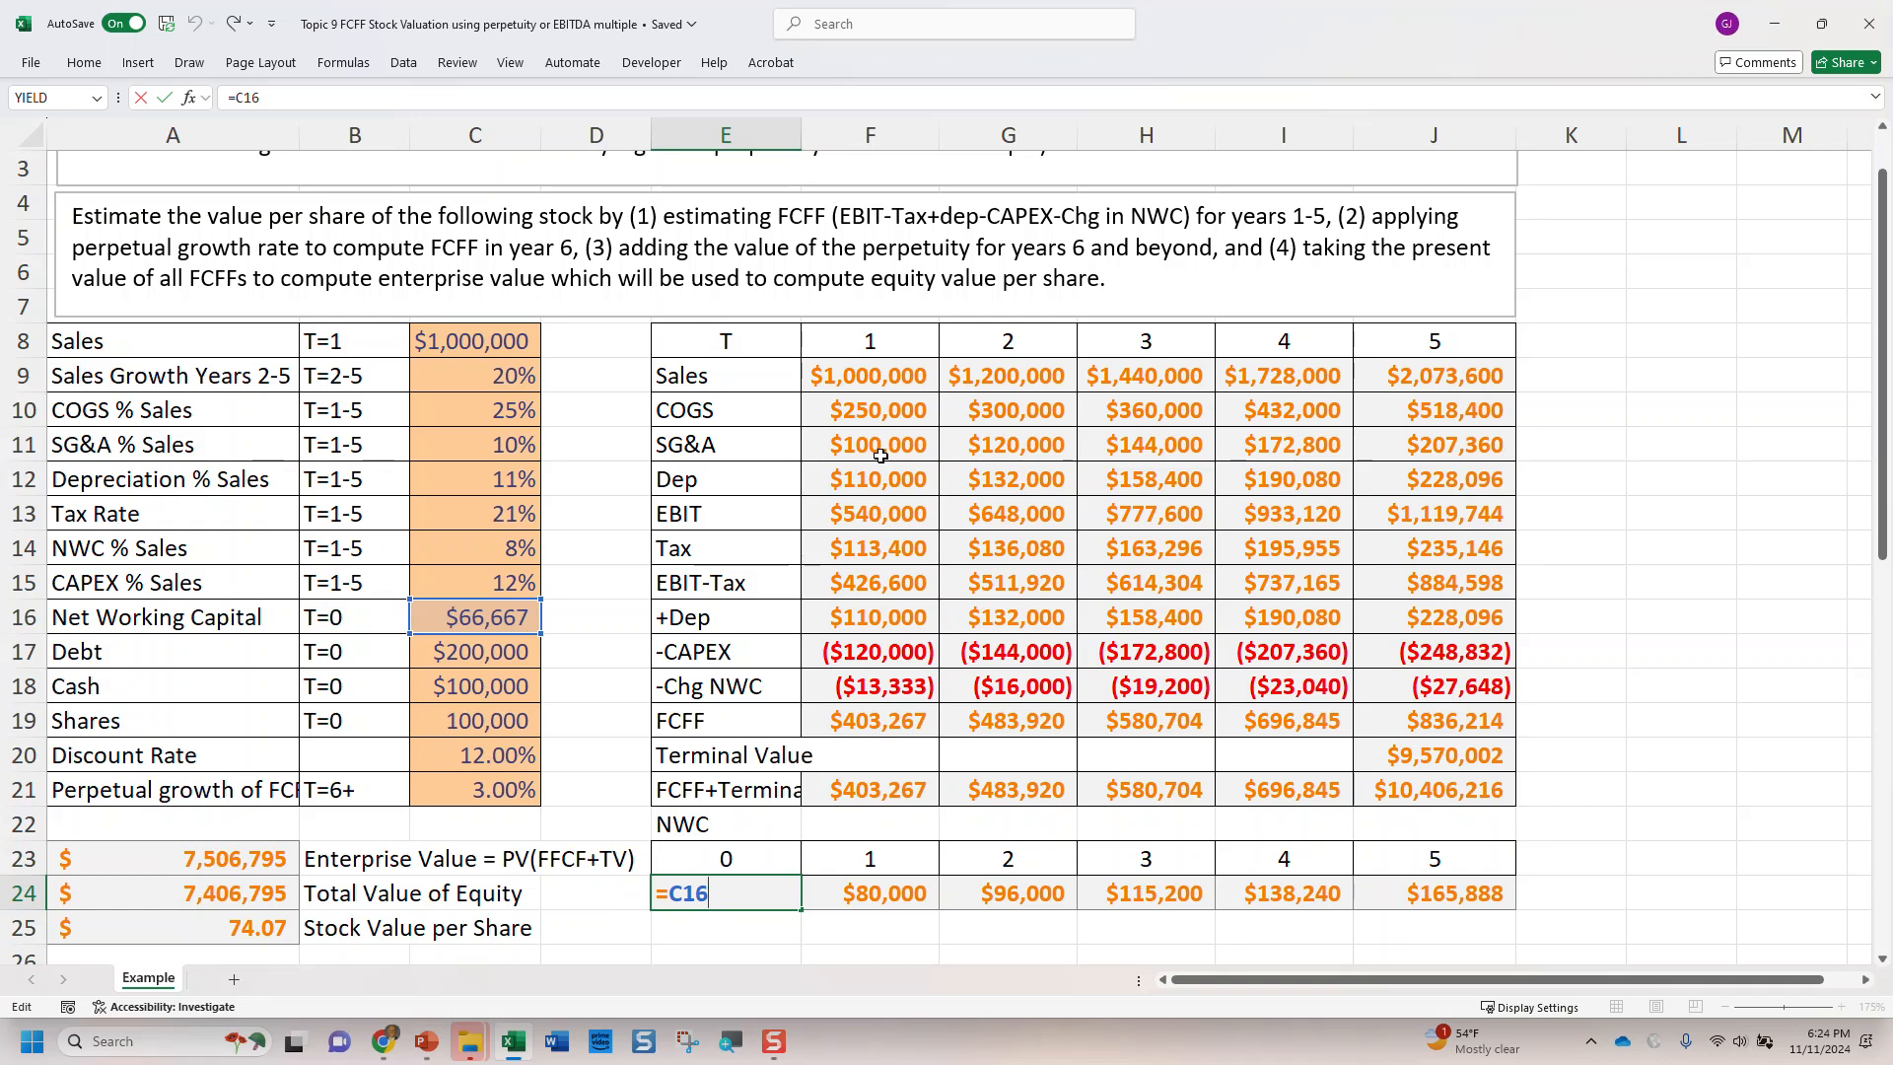
key("Tab")
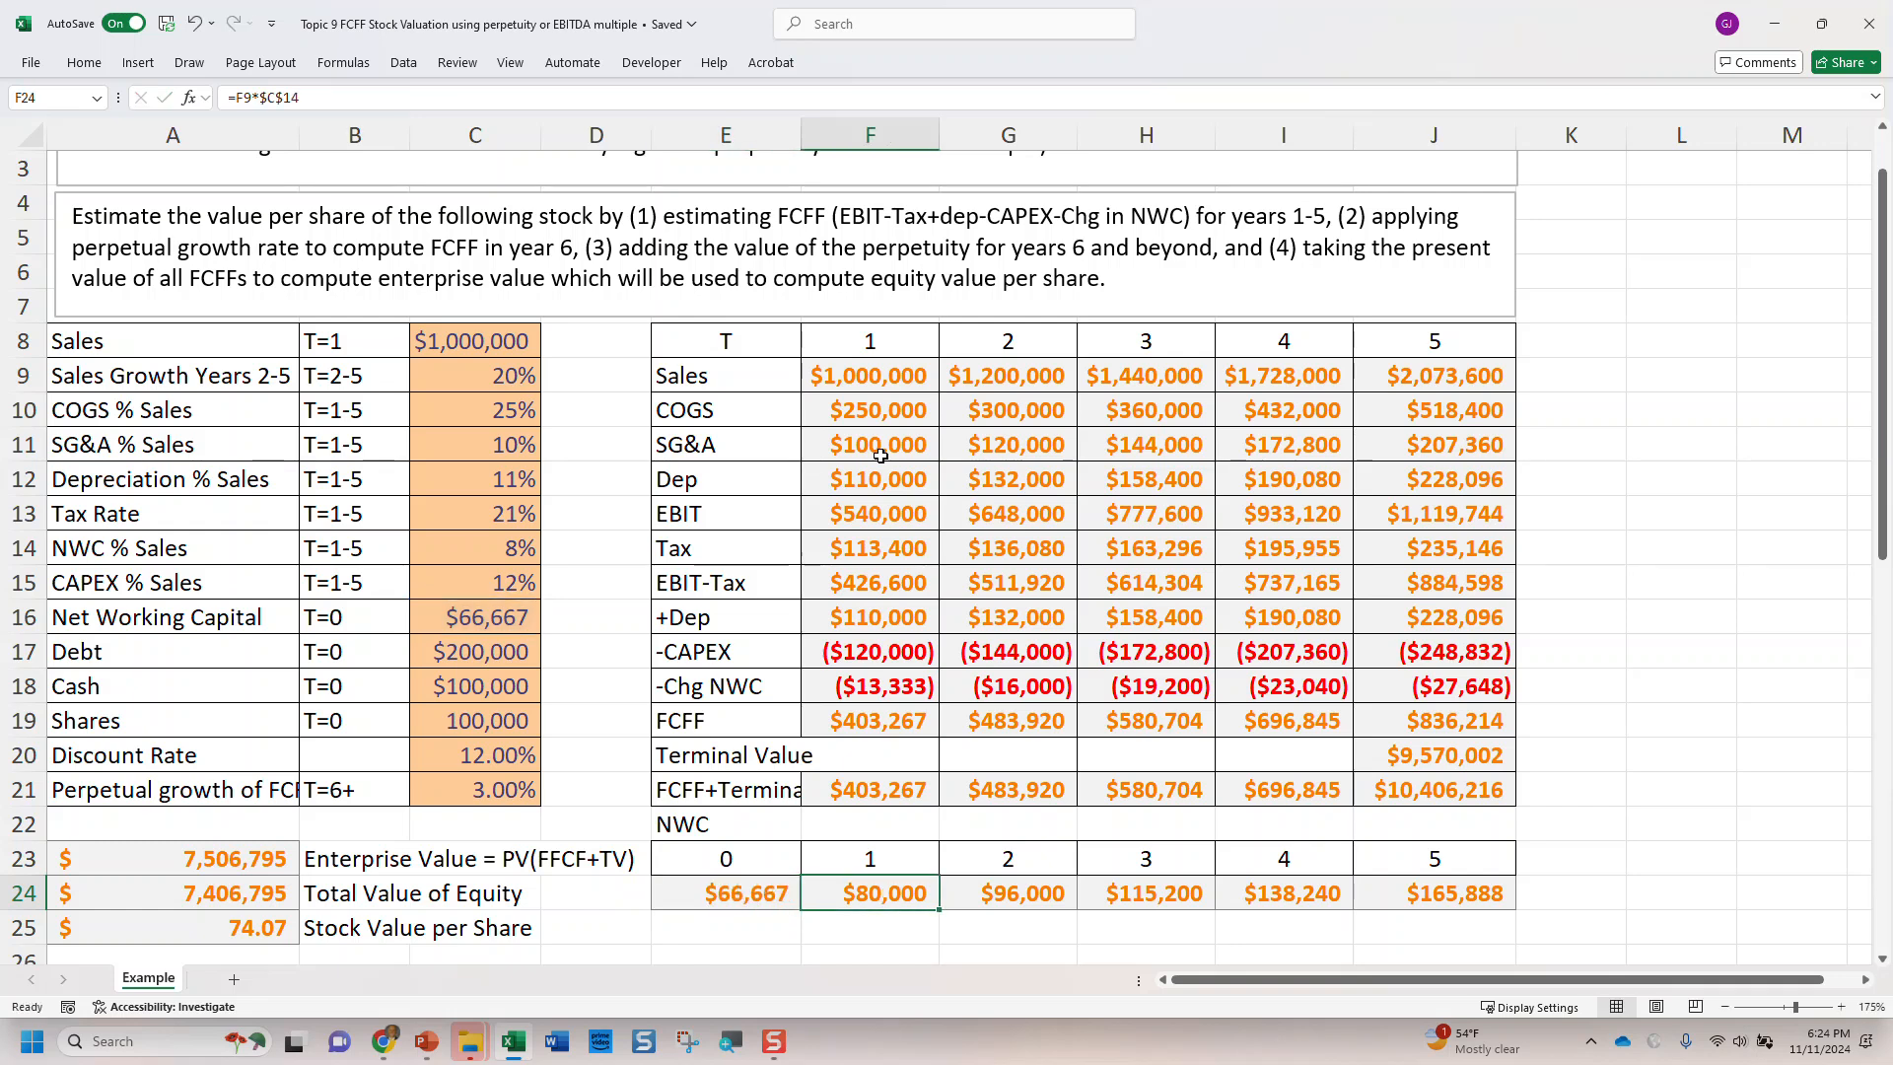
key("F2")
key("Tab")
key("F2")
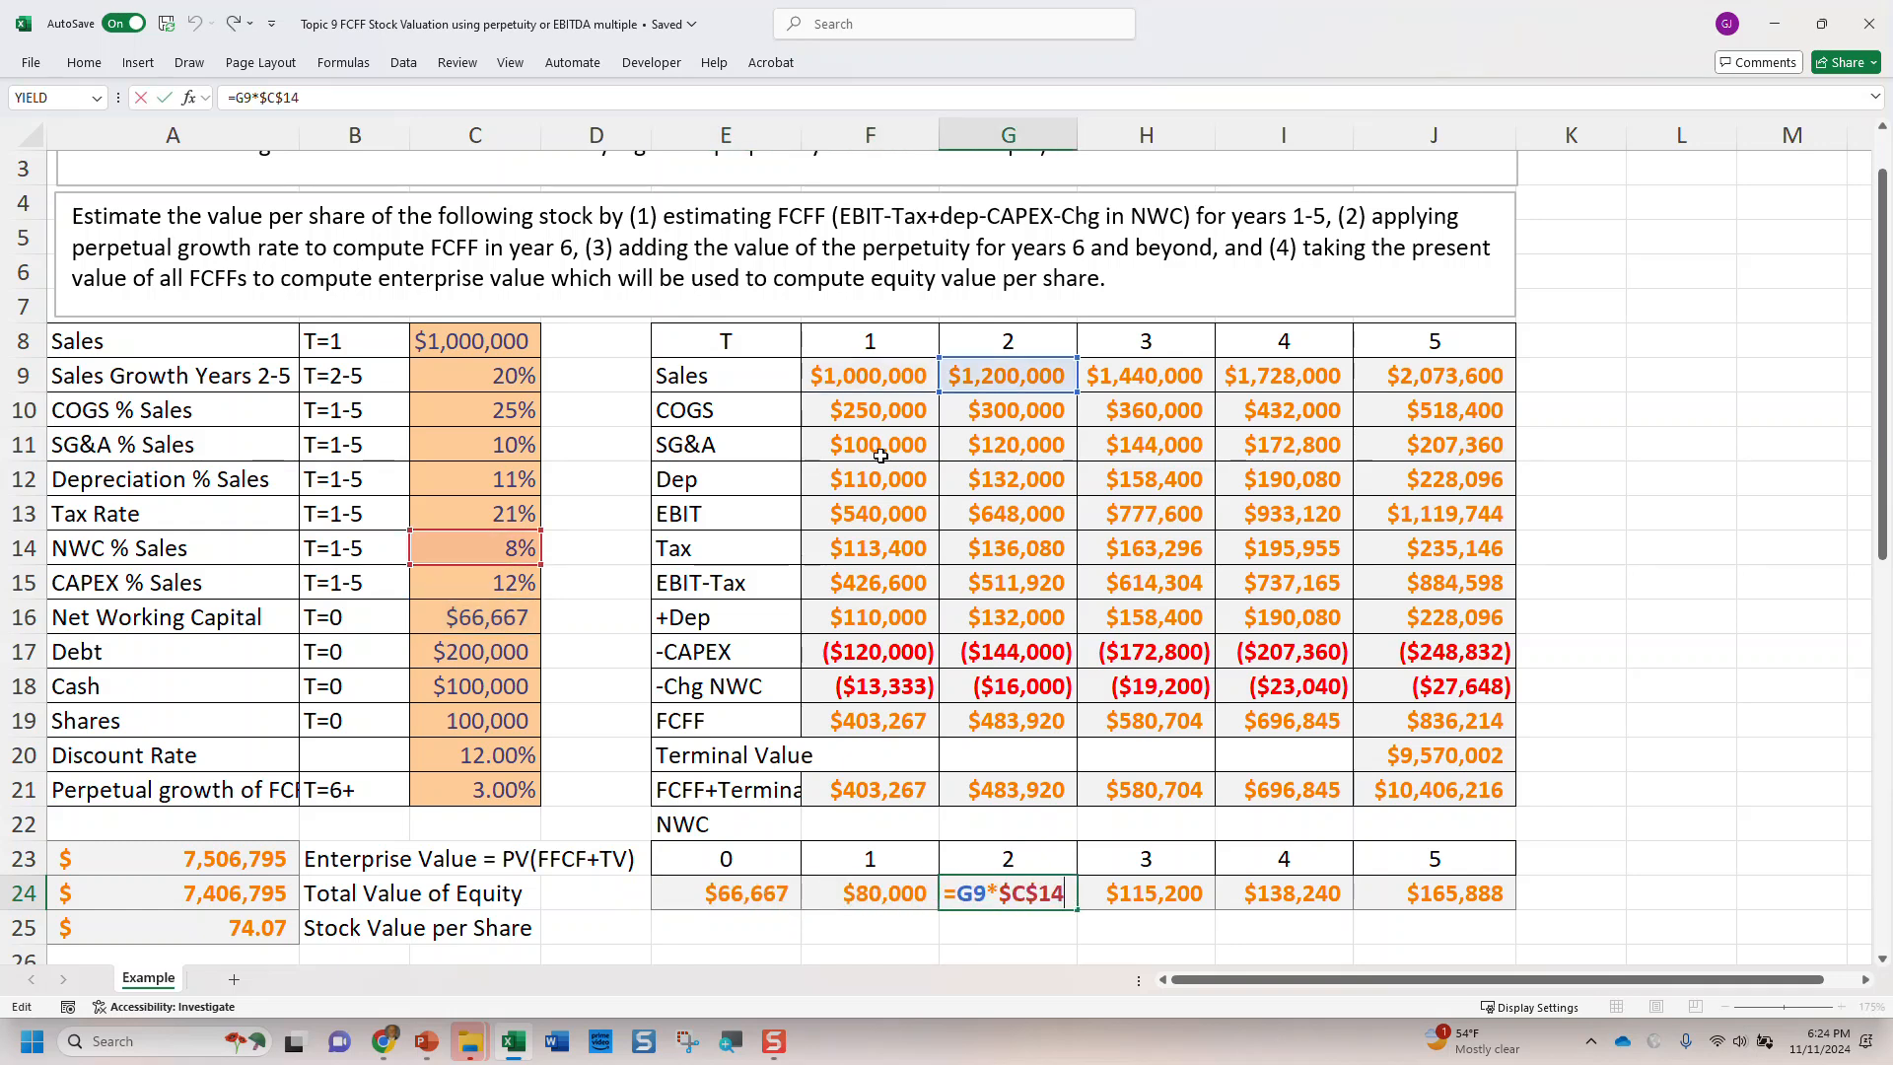
key("Tab")
key("F2")
key("Tab")
key("Tab")
Step: Highlight the net working capital balances for years 0 to 5 in E24:J24
key("Left")
key("Left")
key("Left")
key("Left")
key("Left")
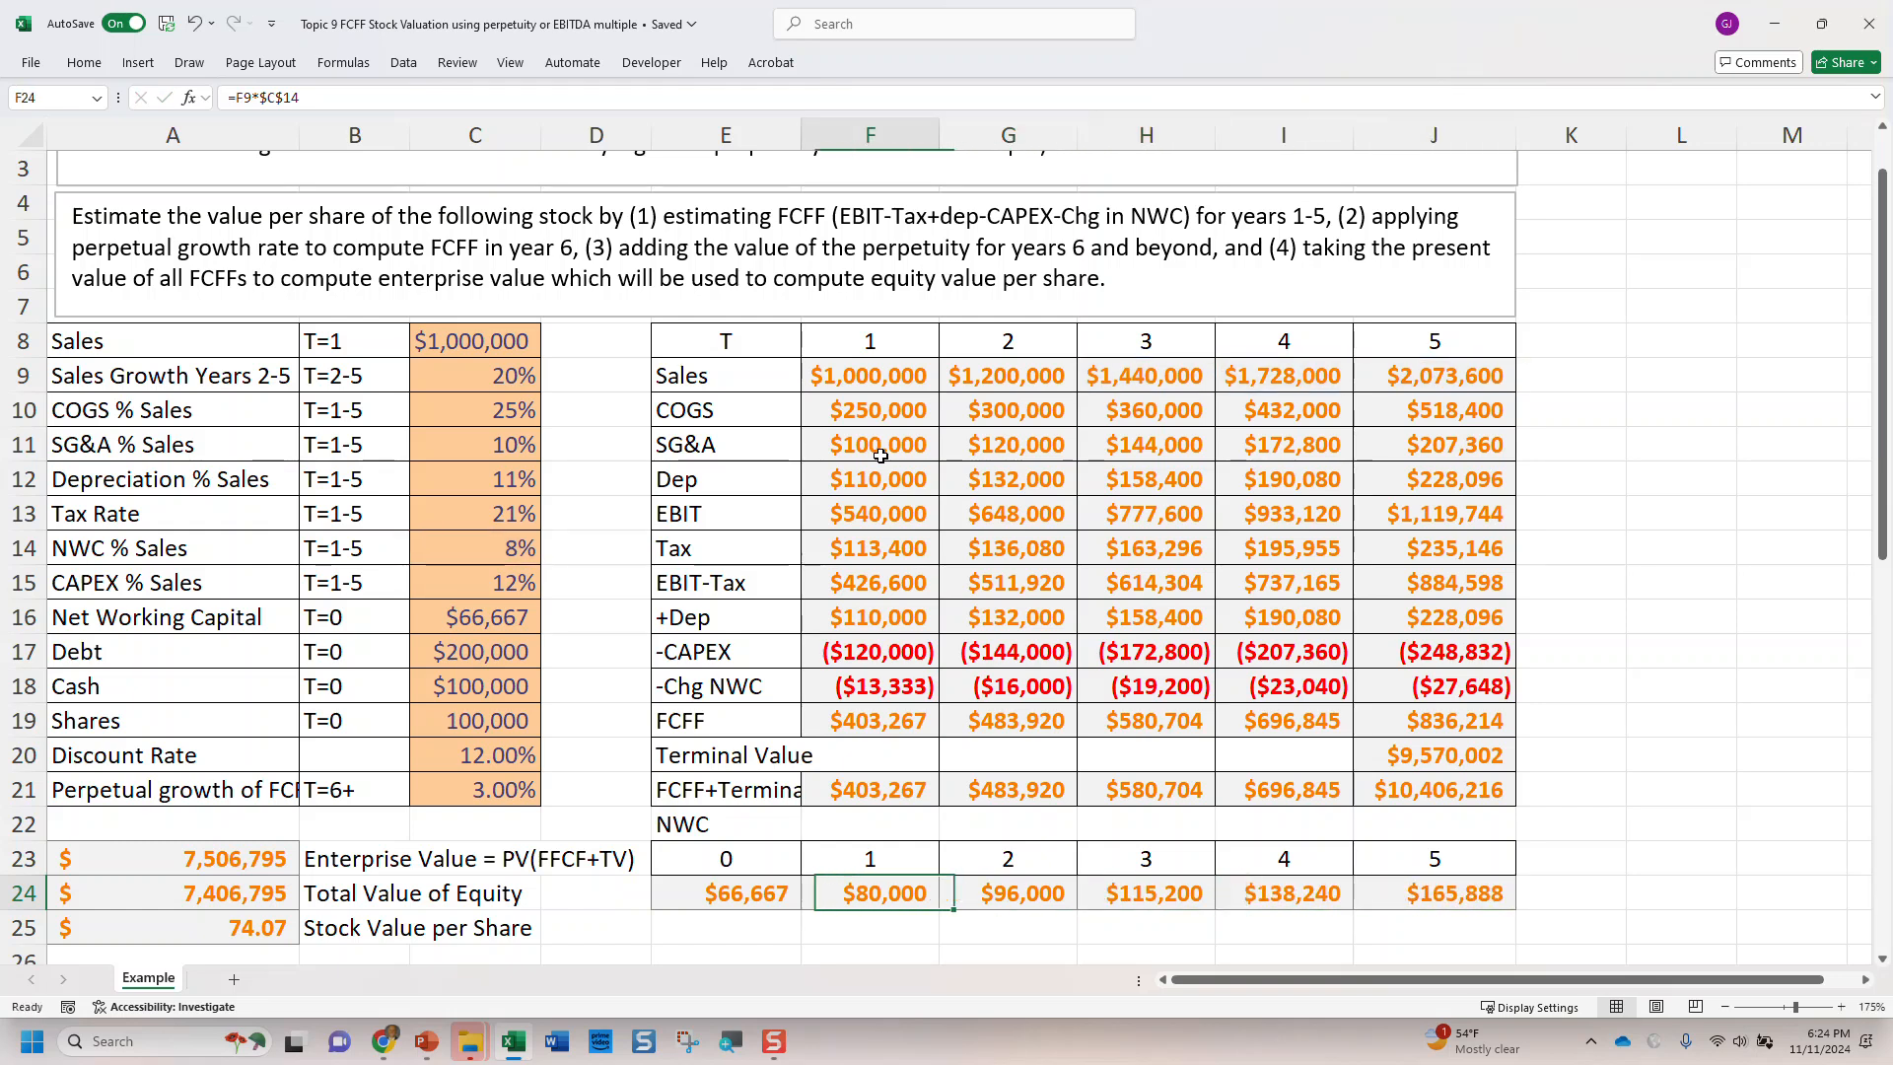
key("shift+Right")
key("shift+Right")
key("shift+Right")
key("shift+Right")
key("shift+Right")
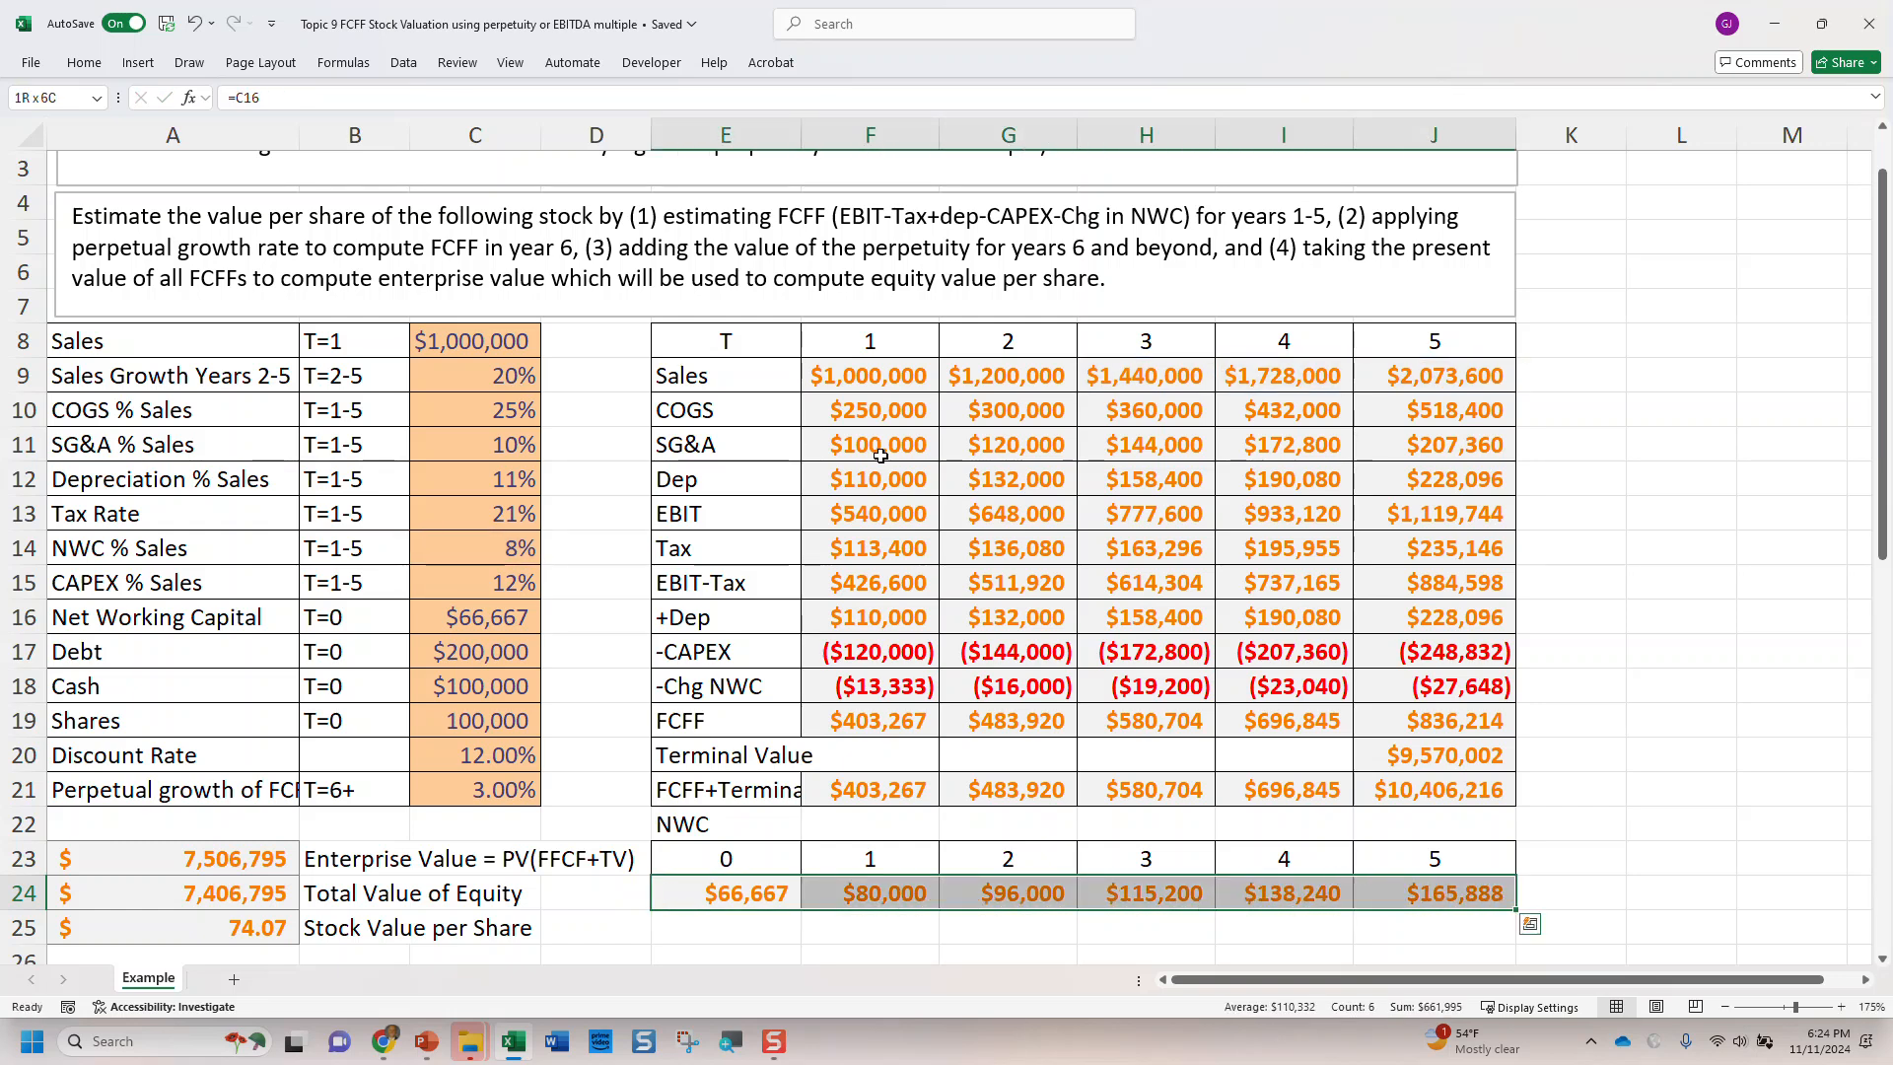
key("shift+Left")
key("shift+Left")
key("shift+Left")
key("shift+Left")
key("shift+Left")
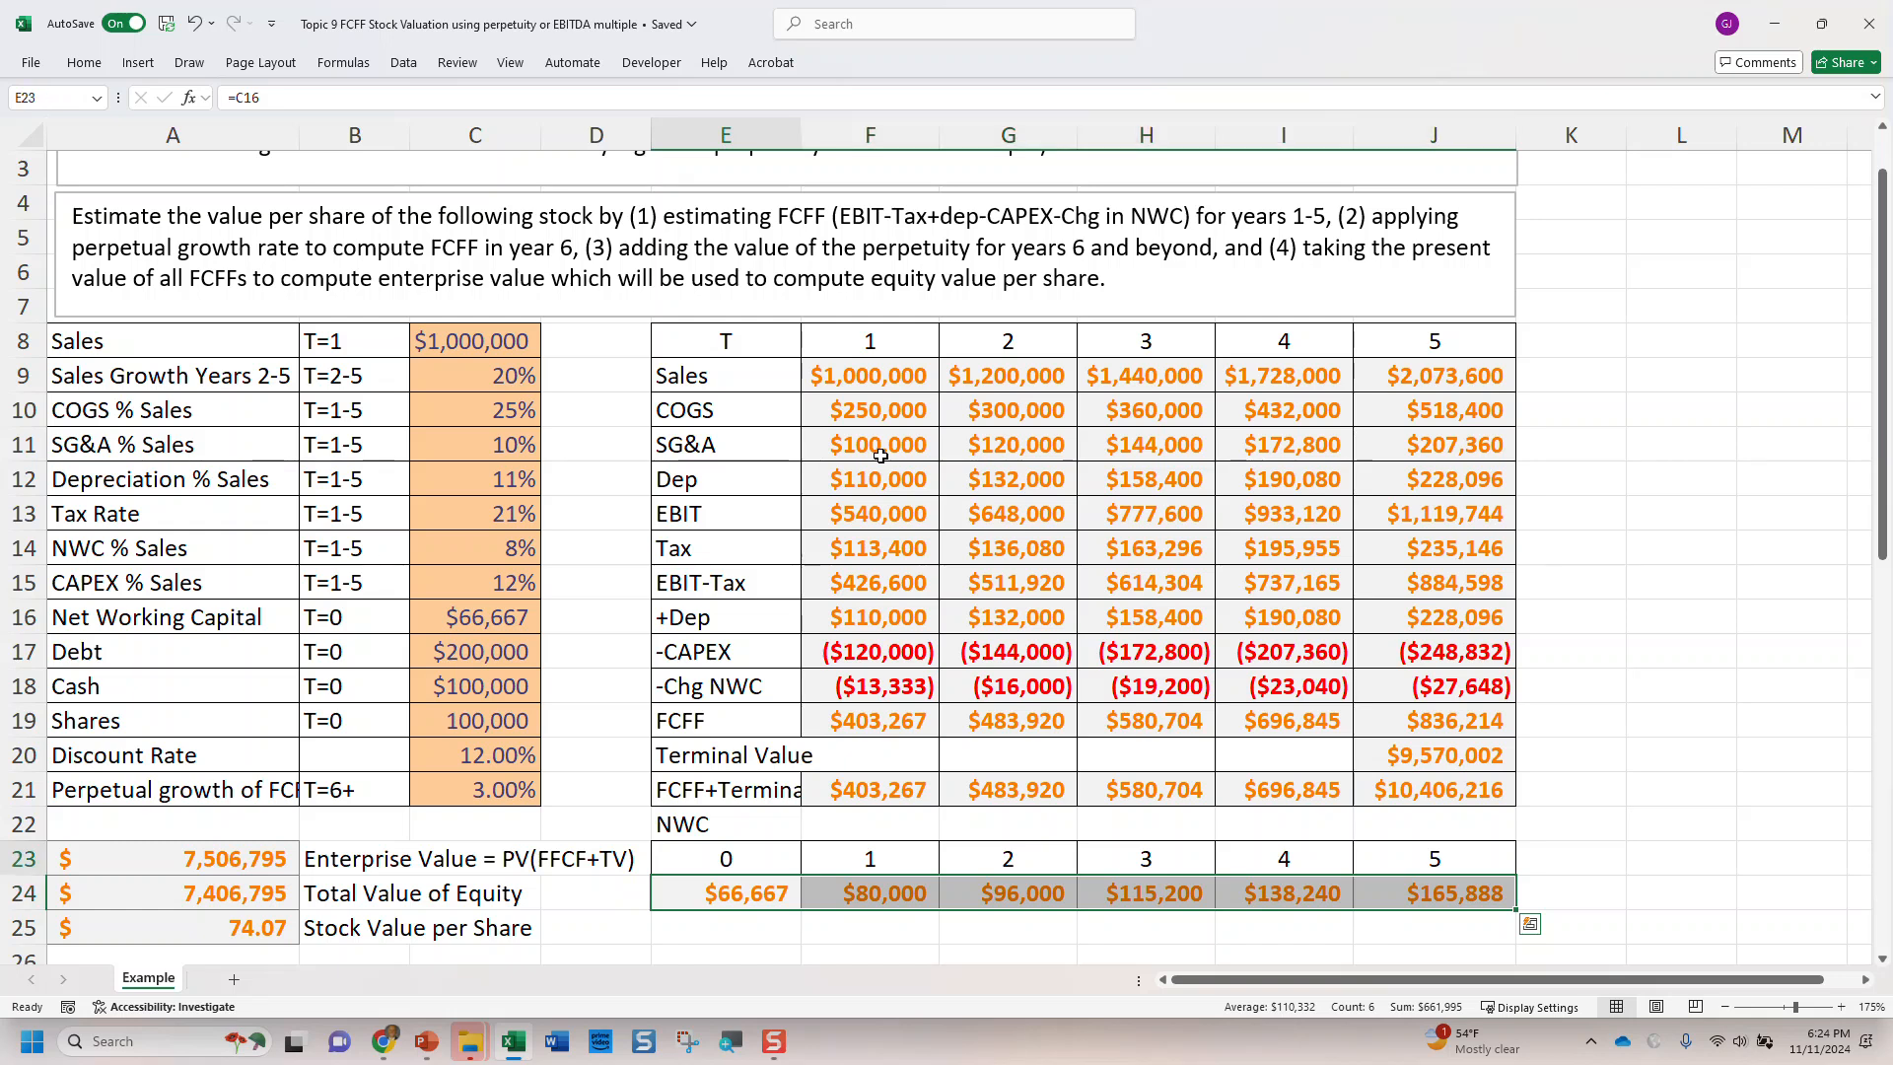
key("F2")
key("ctrl+Return")
Step: Inspect the change in NWC formulas for years 1 to 5 in F18:J18
key("Up")
key("Up")
key("Up")
key("Up")
key("Up")
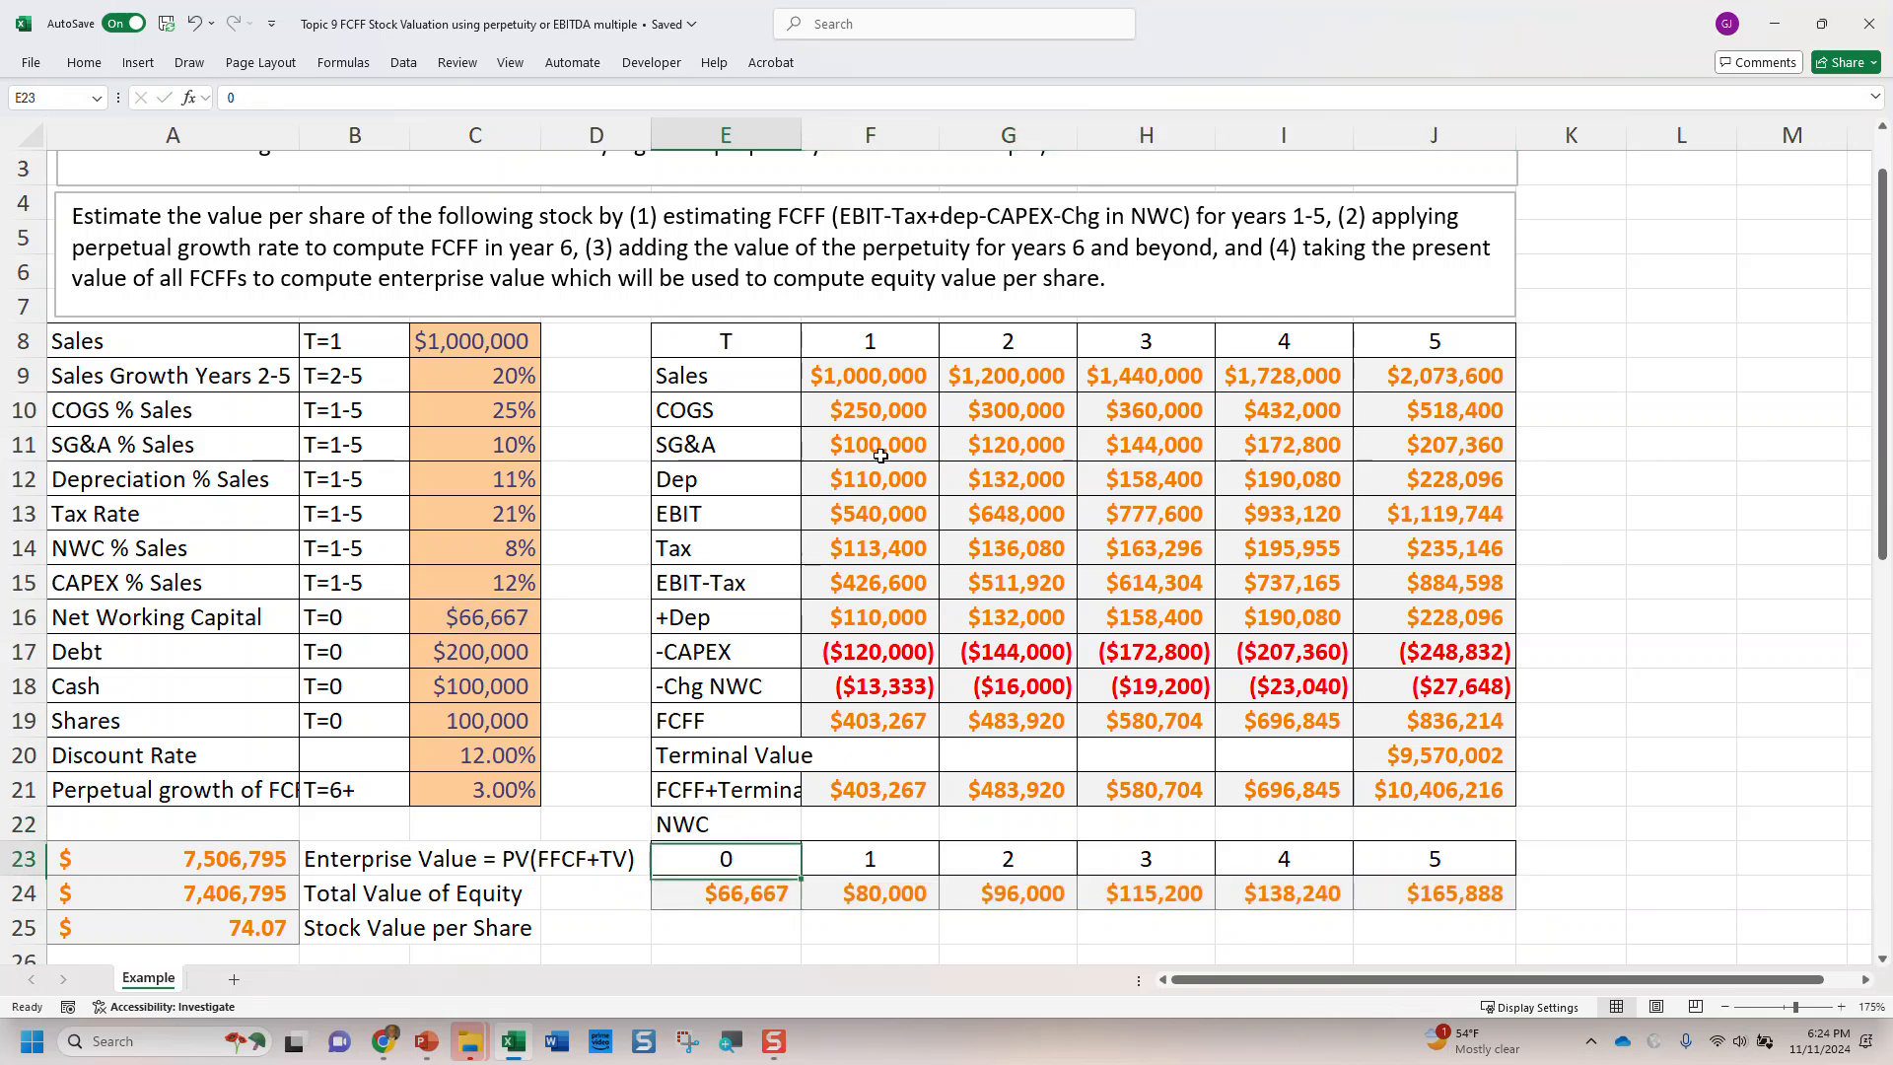
key("Right")
key("Right")
key("Left")
key("Up")
key("F2")
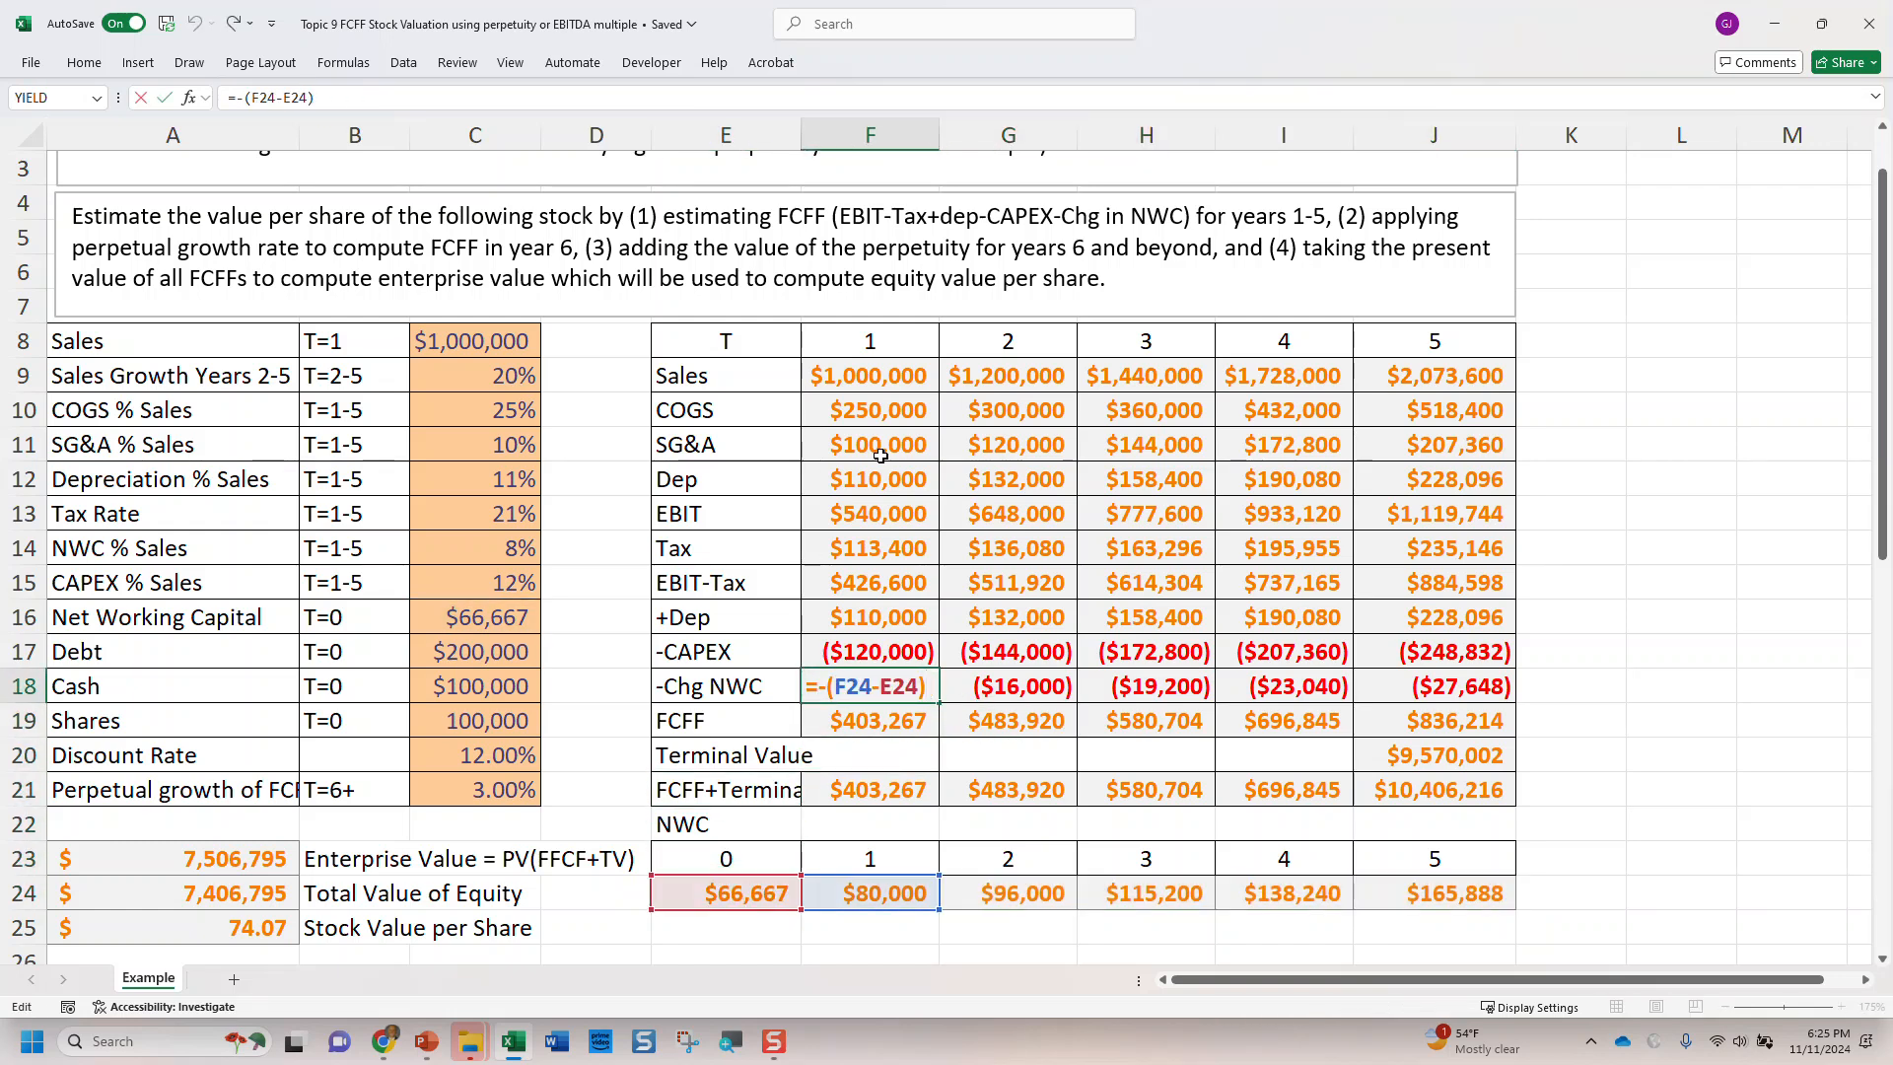
key("Escape")
key("Right")
key("F2")
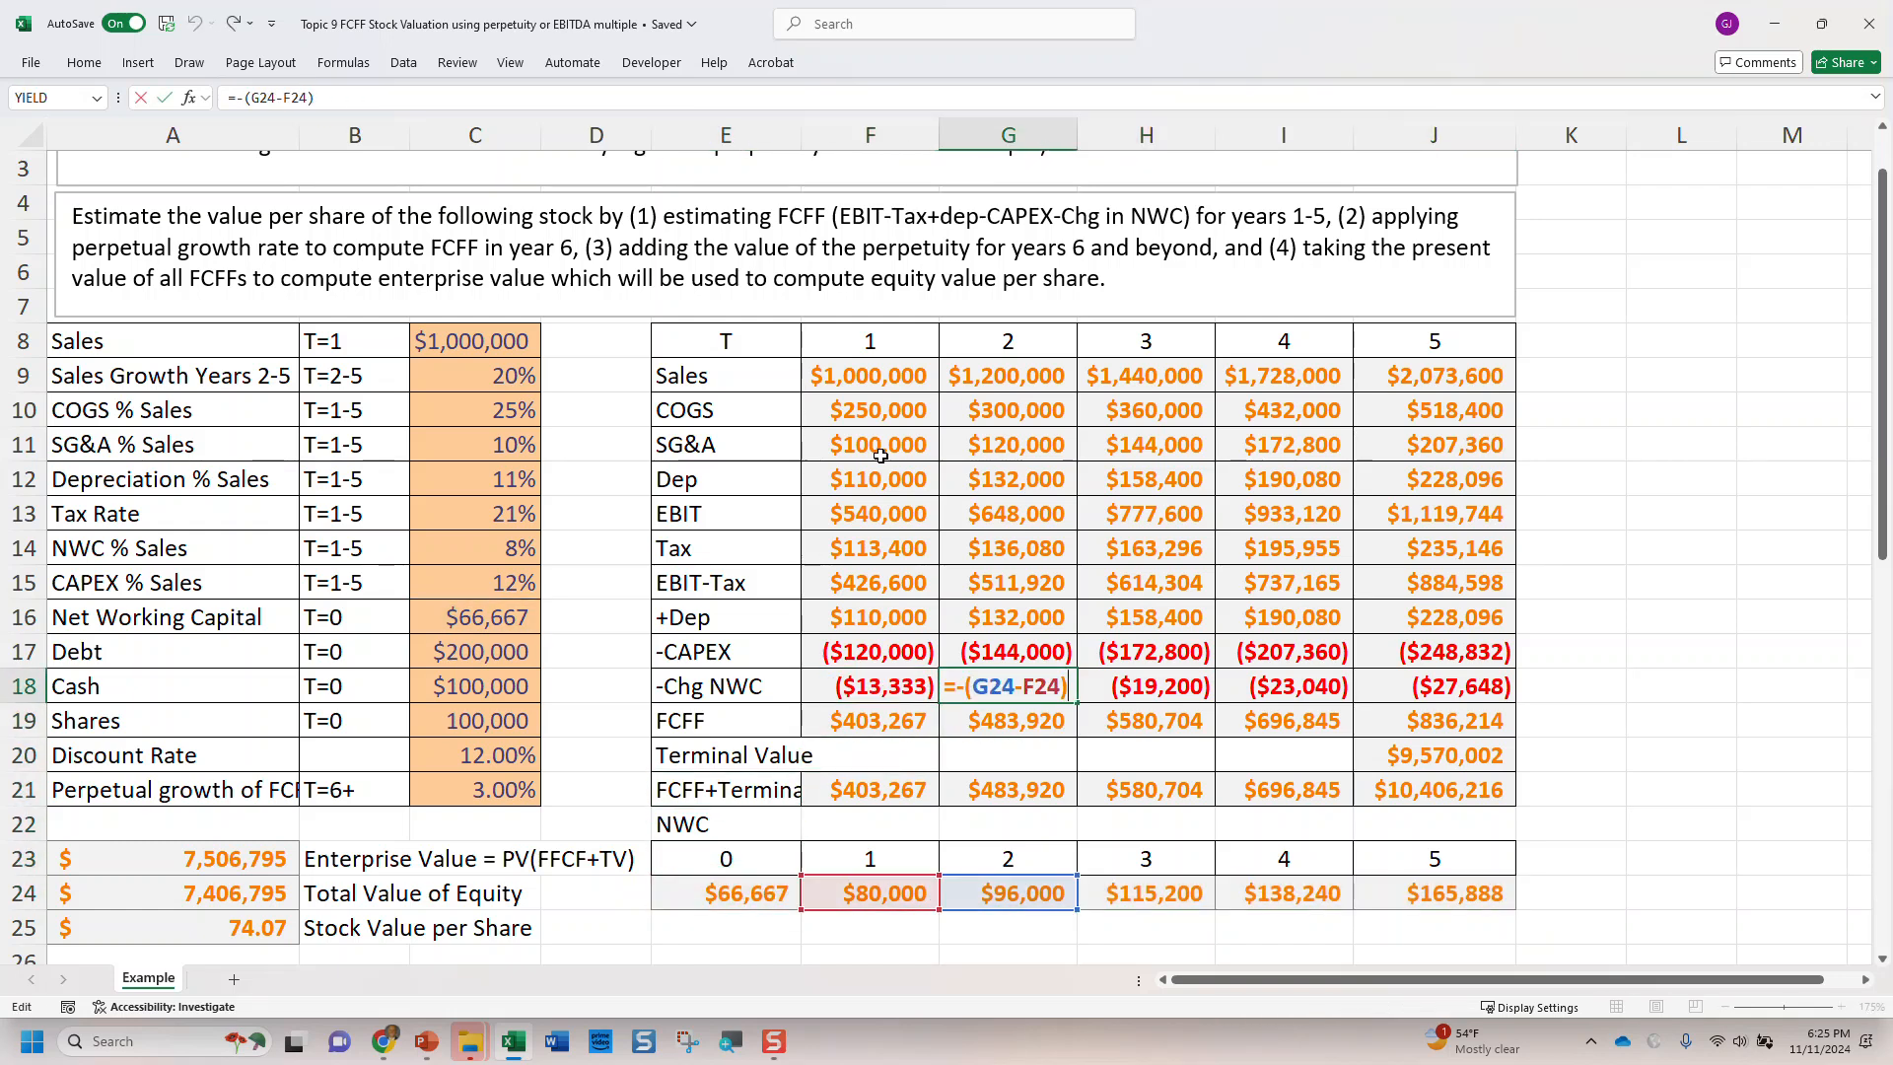
key("Escape")
key("Right")
key("F2")
key("Escape")
key("Right")
key("F2")
key("Escape")
key("Right")
key("F2")
key("Escape")
key("Left")
key("Left")
key("Left")
key("Left")
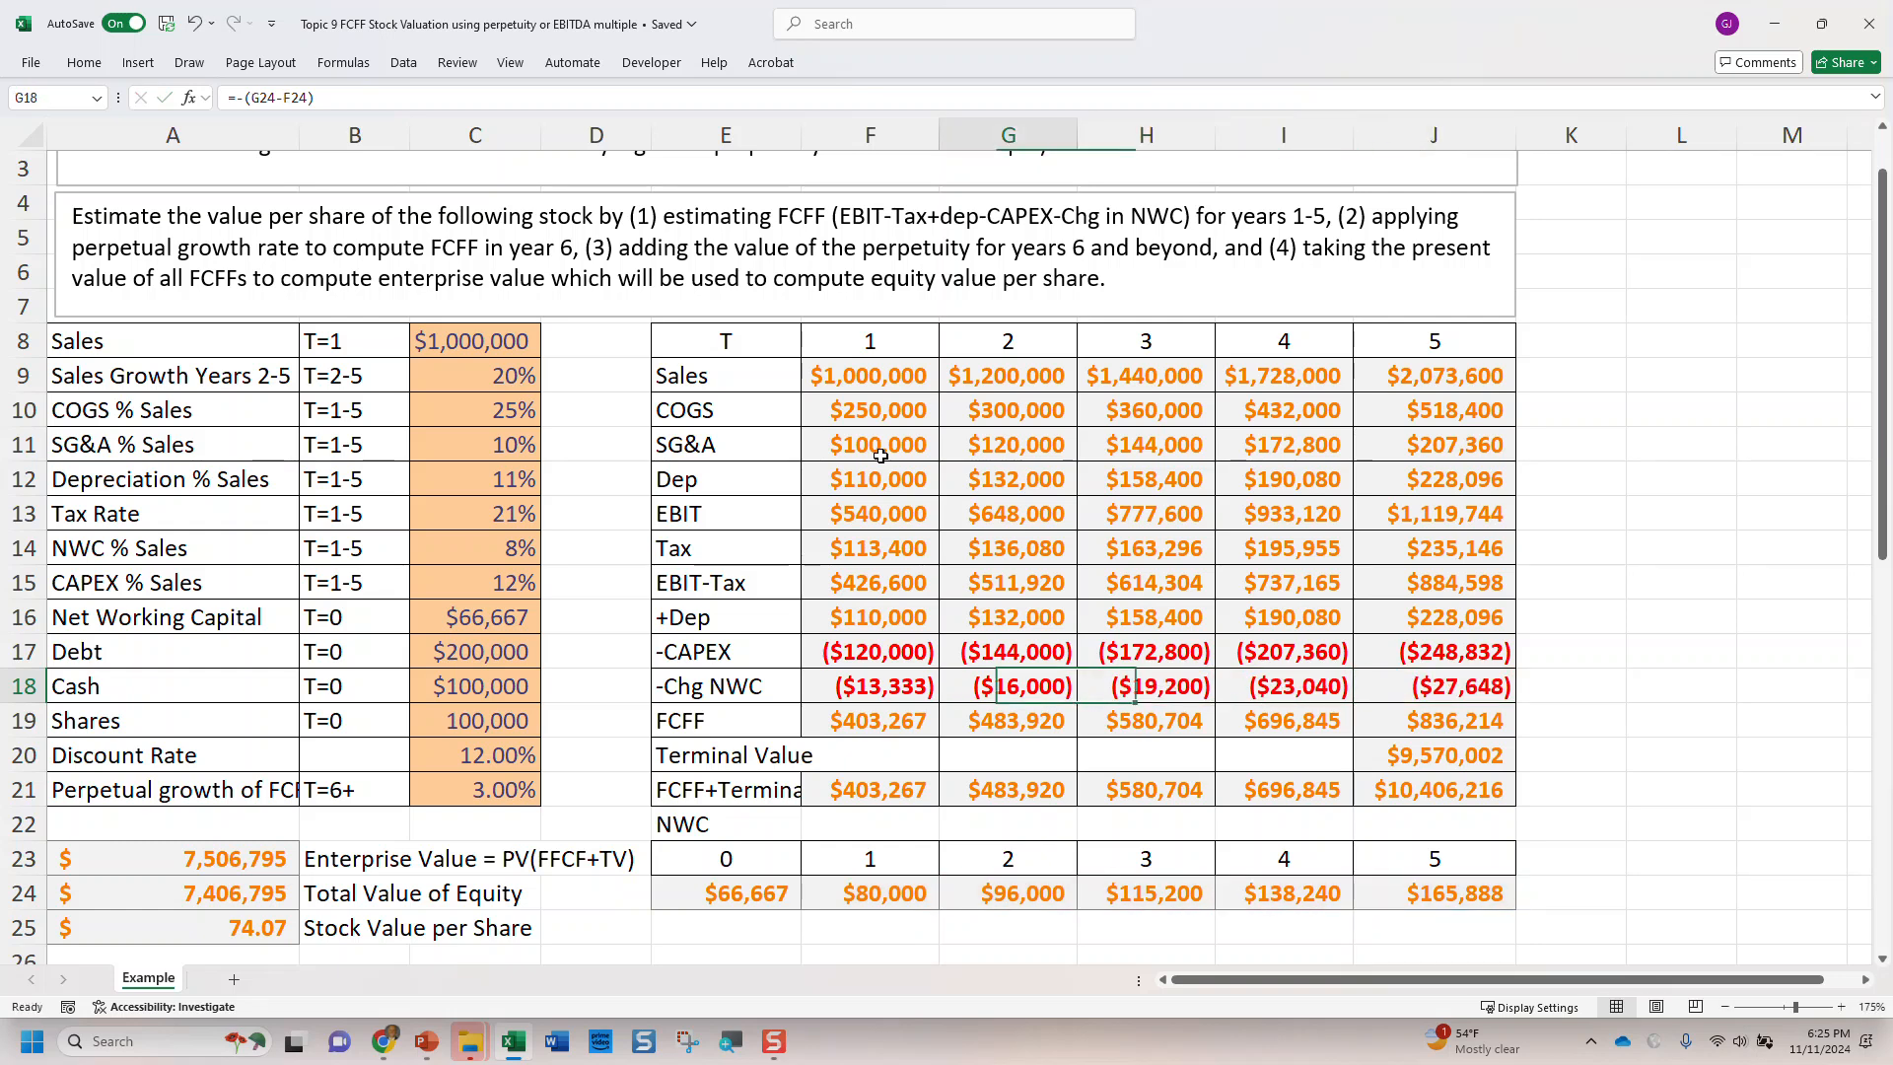
Step: Inspect the FCFF formulas across the forecast years in row 19, from year 1 to year 5
key("Down")
key("F2")
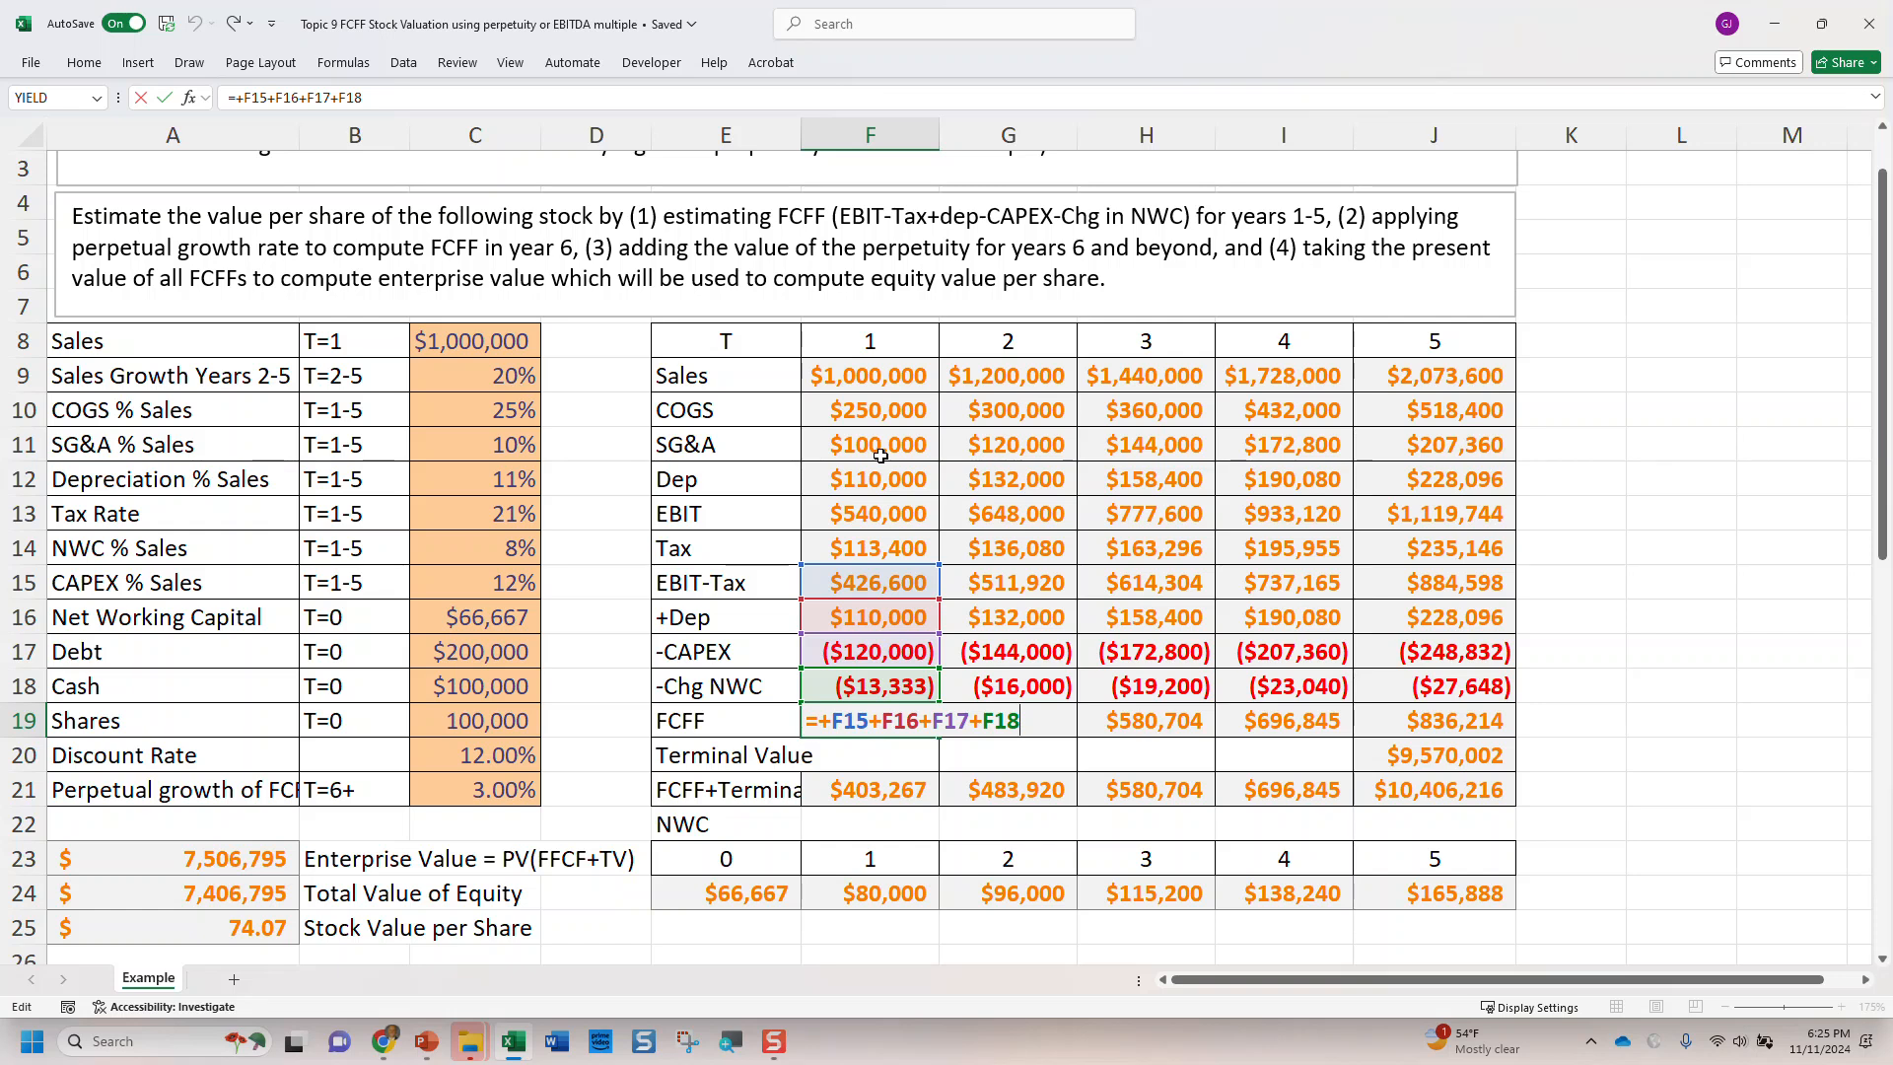
key("Escape")
key("Right")
key("F2")
key("Escape")
key("Right")
key("F2")
key("Escape")
key("Right")
key("F2")
key("Escape")
key("Right")
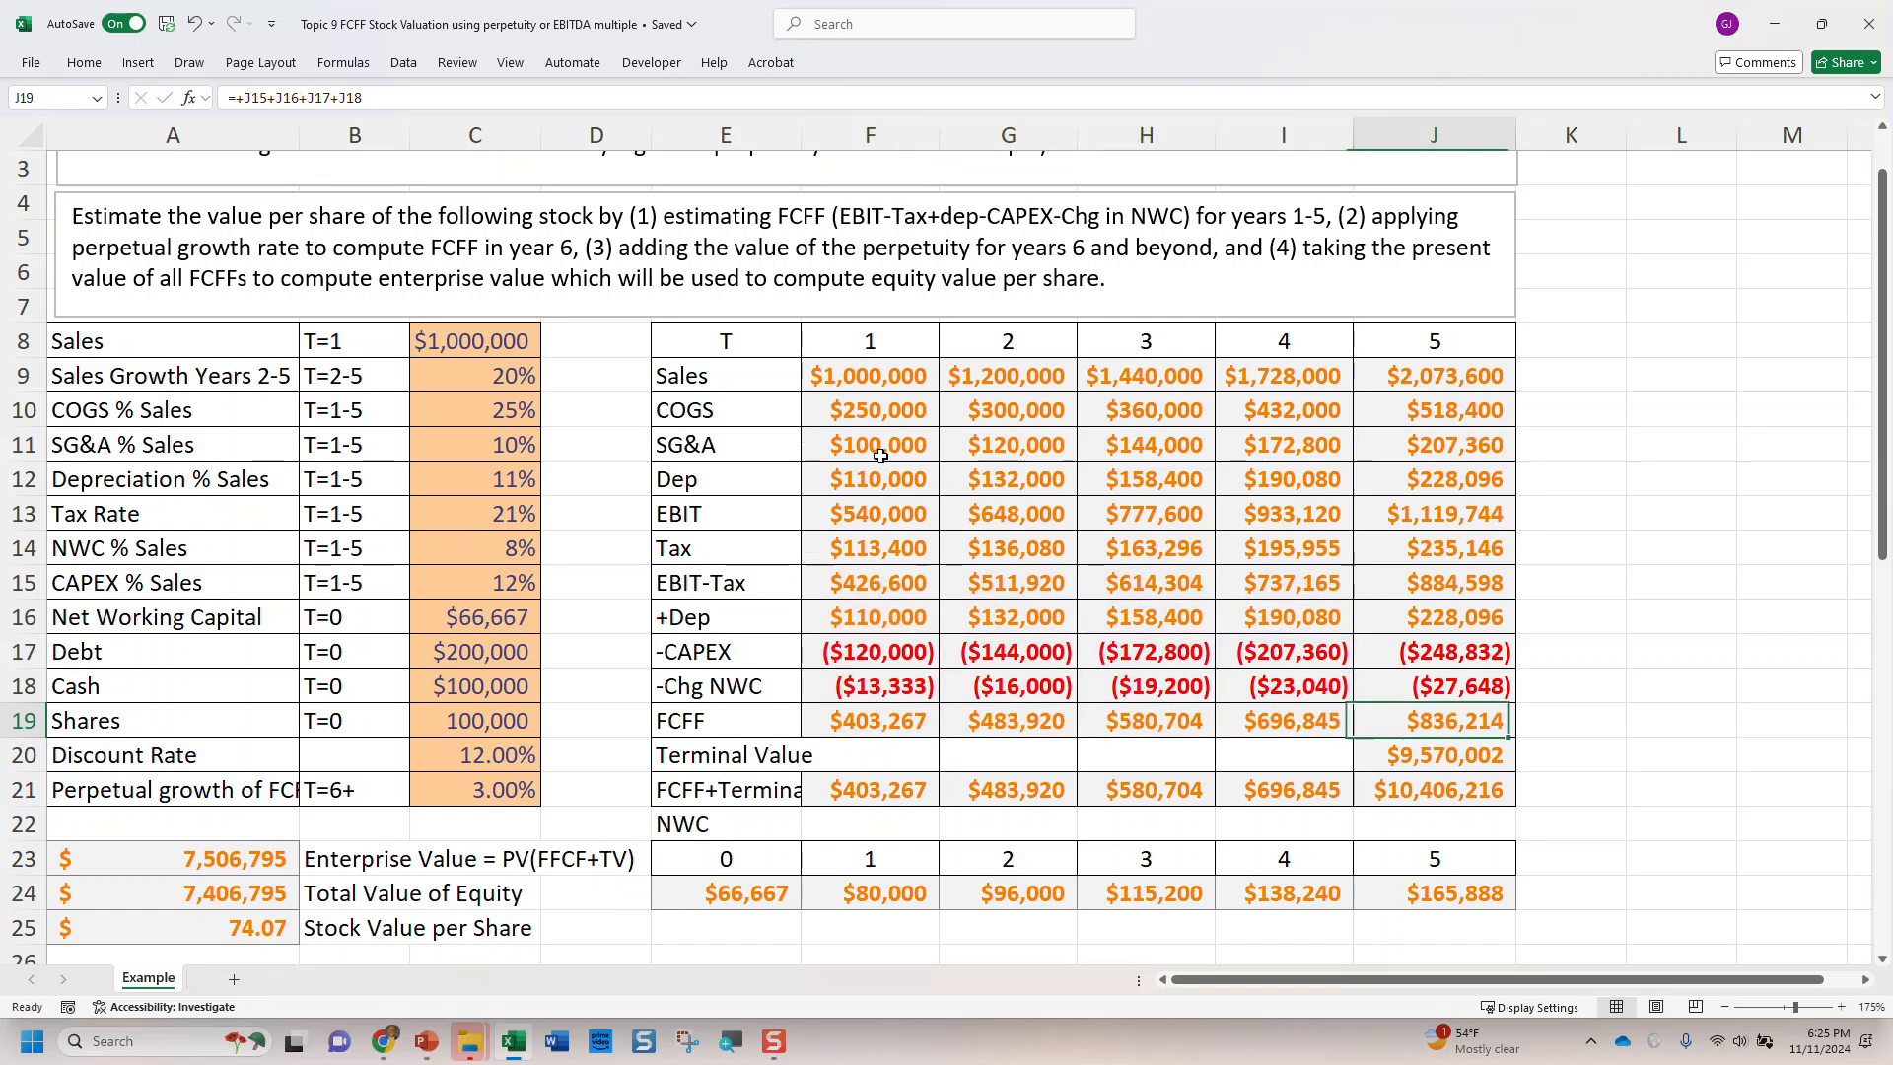
Step: Recheck the FCFF formulas for year 5 in J19 and year 1 in F19
key("F2")
key("Escape")
key("Left")
key("Left")
key("Left")
key("Left")
key("F2")
key("Escape")
key("Right")
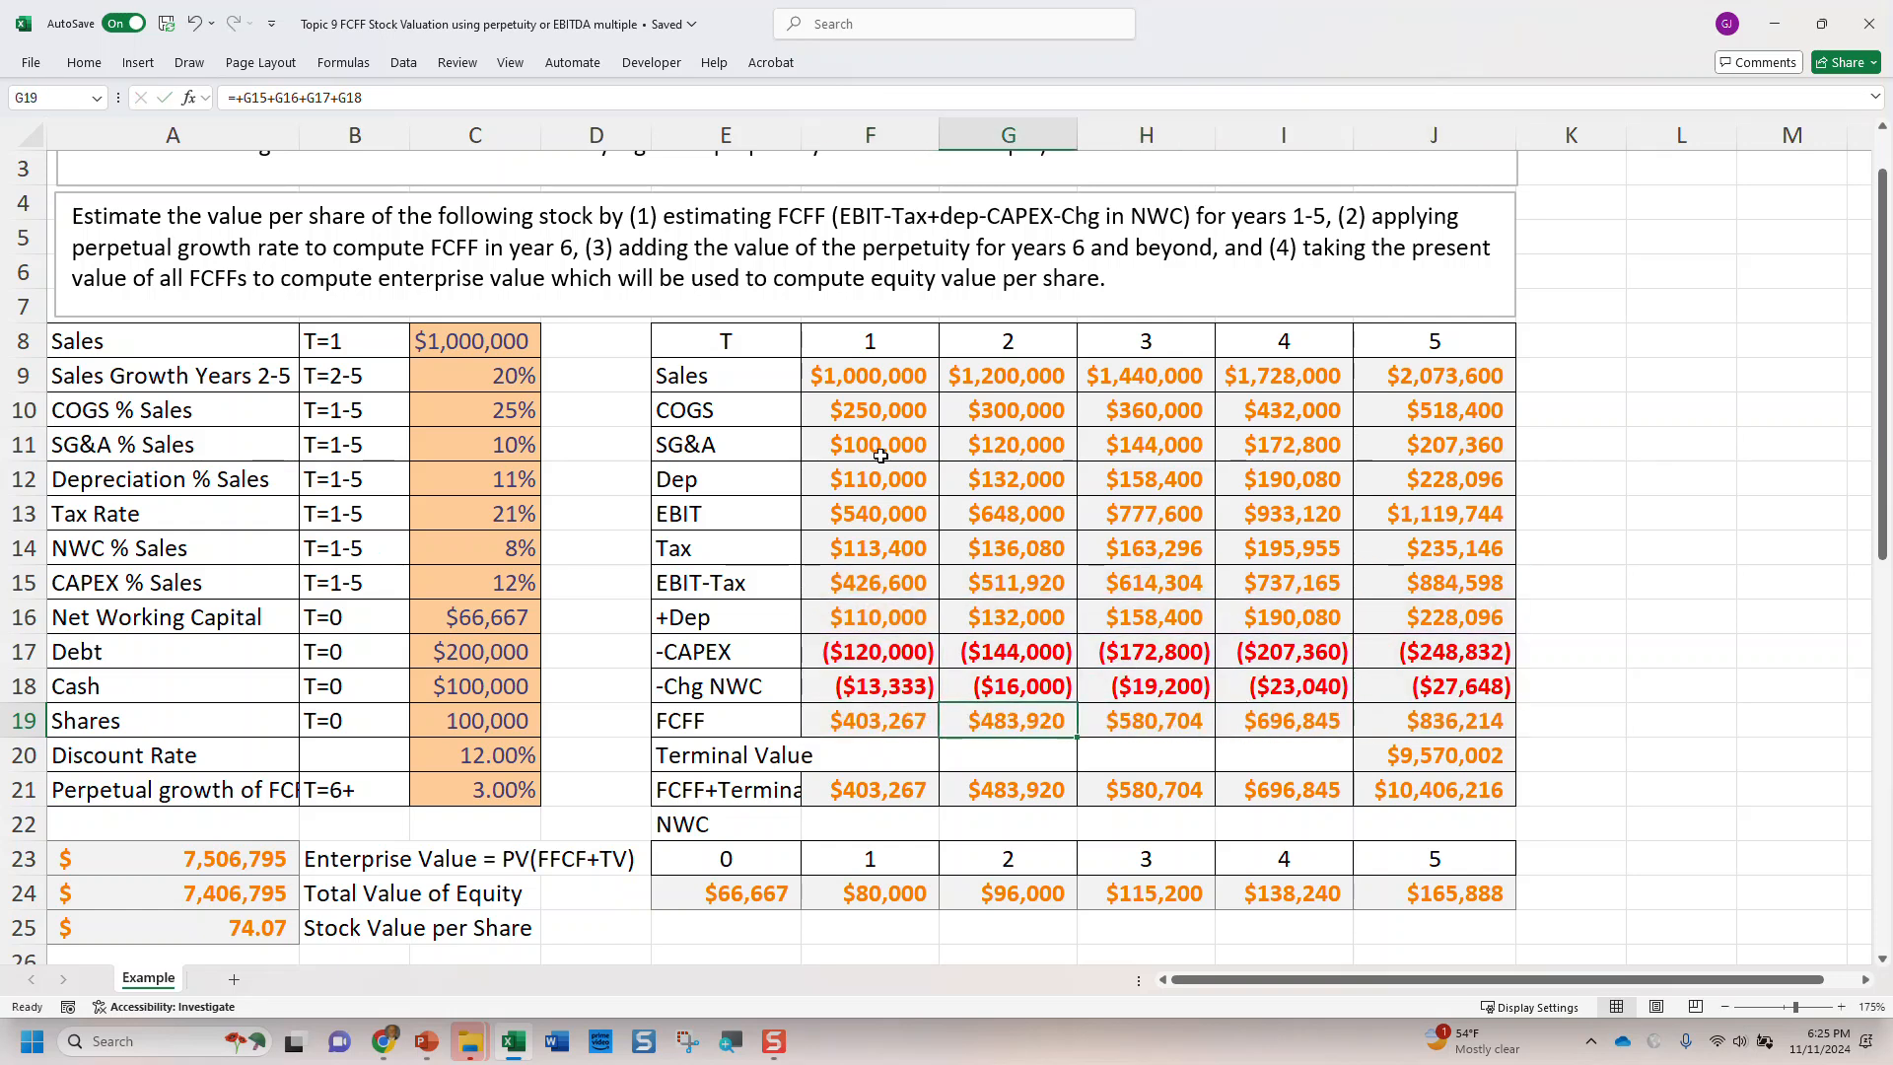
Step: Compare the FCFF formulas cell by cell once more, going from F19 to J19
key("Right")
key("Right")
key("Left")
key("Left")
key("Left")
key("F2")
key("Escape")
key("Right")
key("F2")
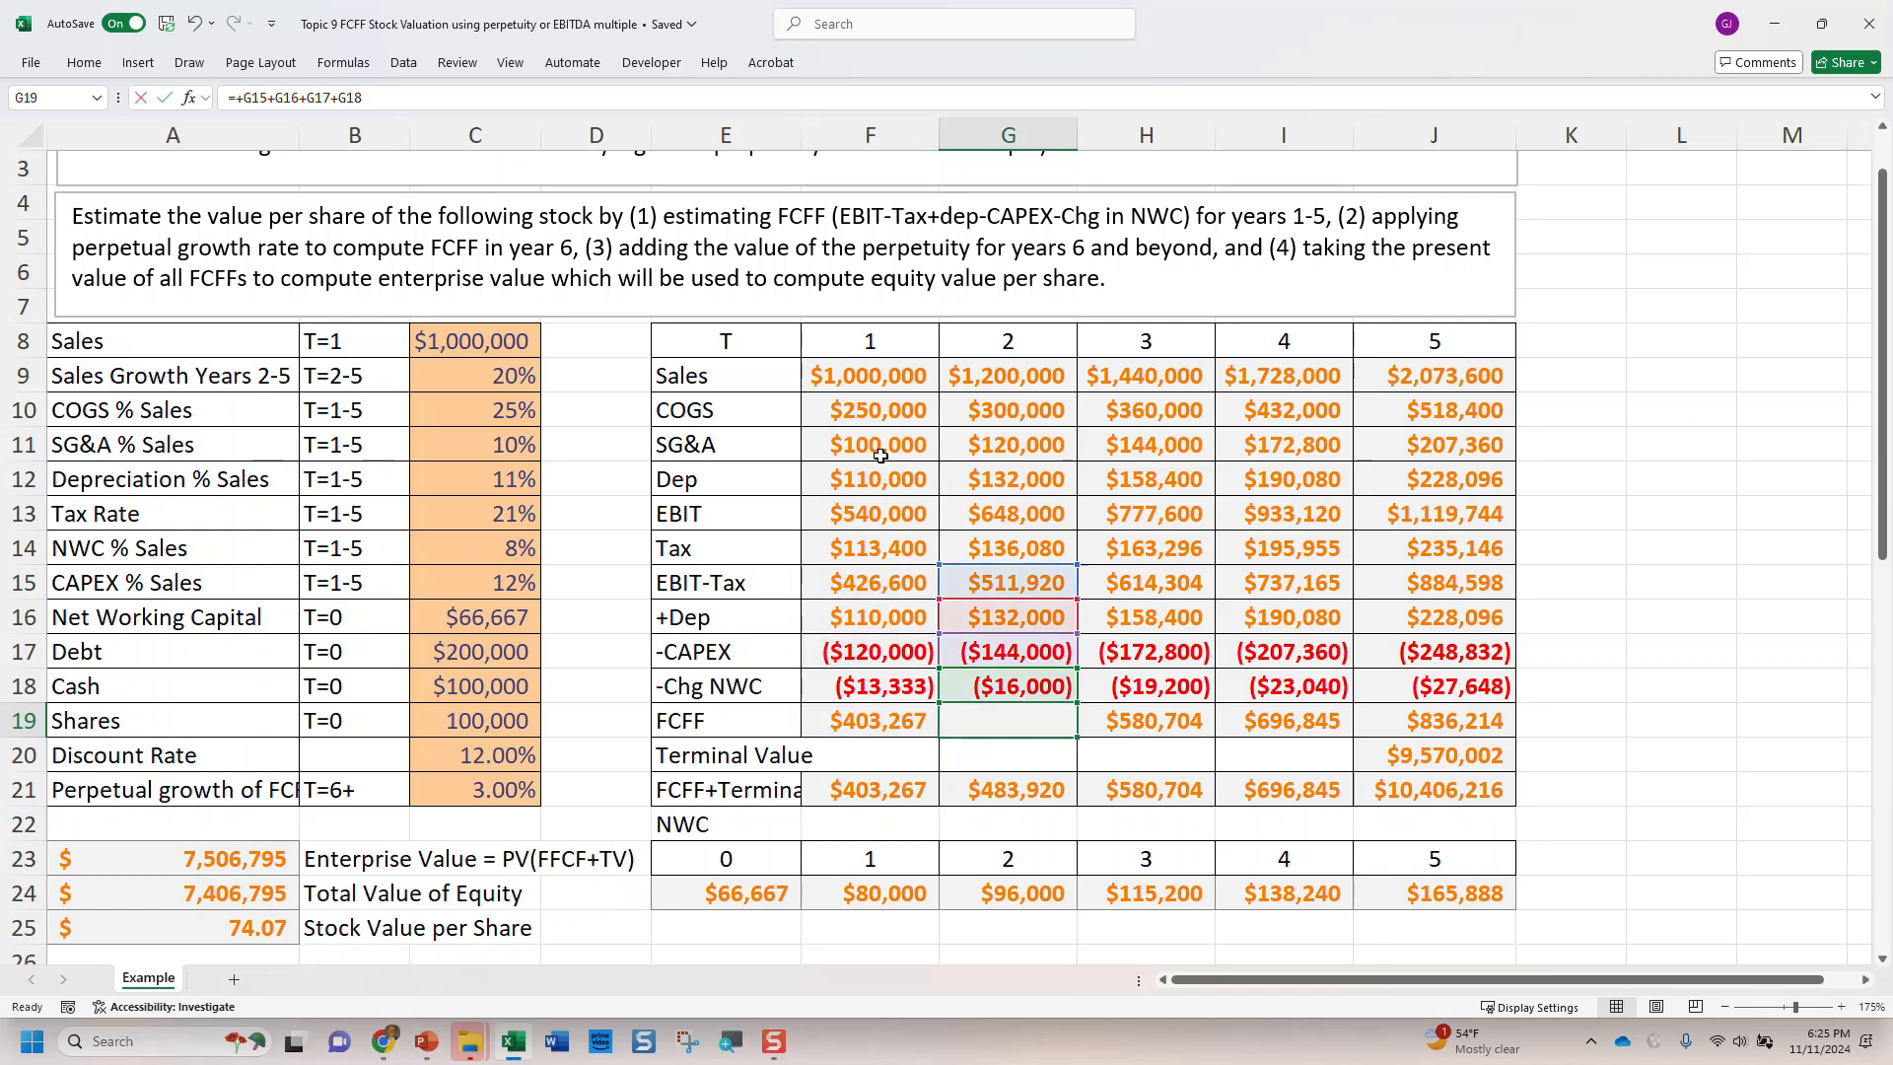
key("Escape")
key("Right")
key("F2")
key("Escape")
key("Right")
key("F2")
key("Escape")
key("Right")
key("F2")
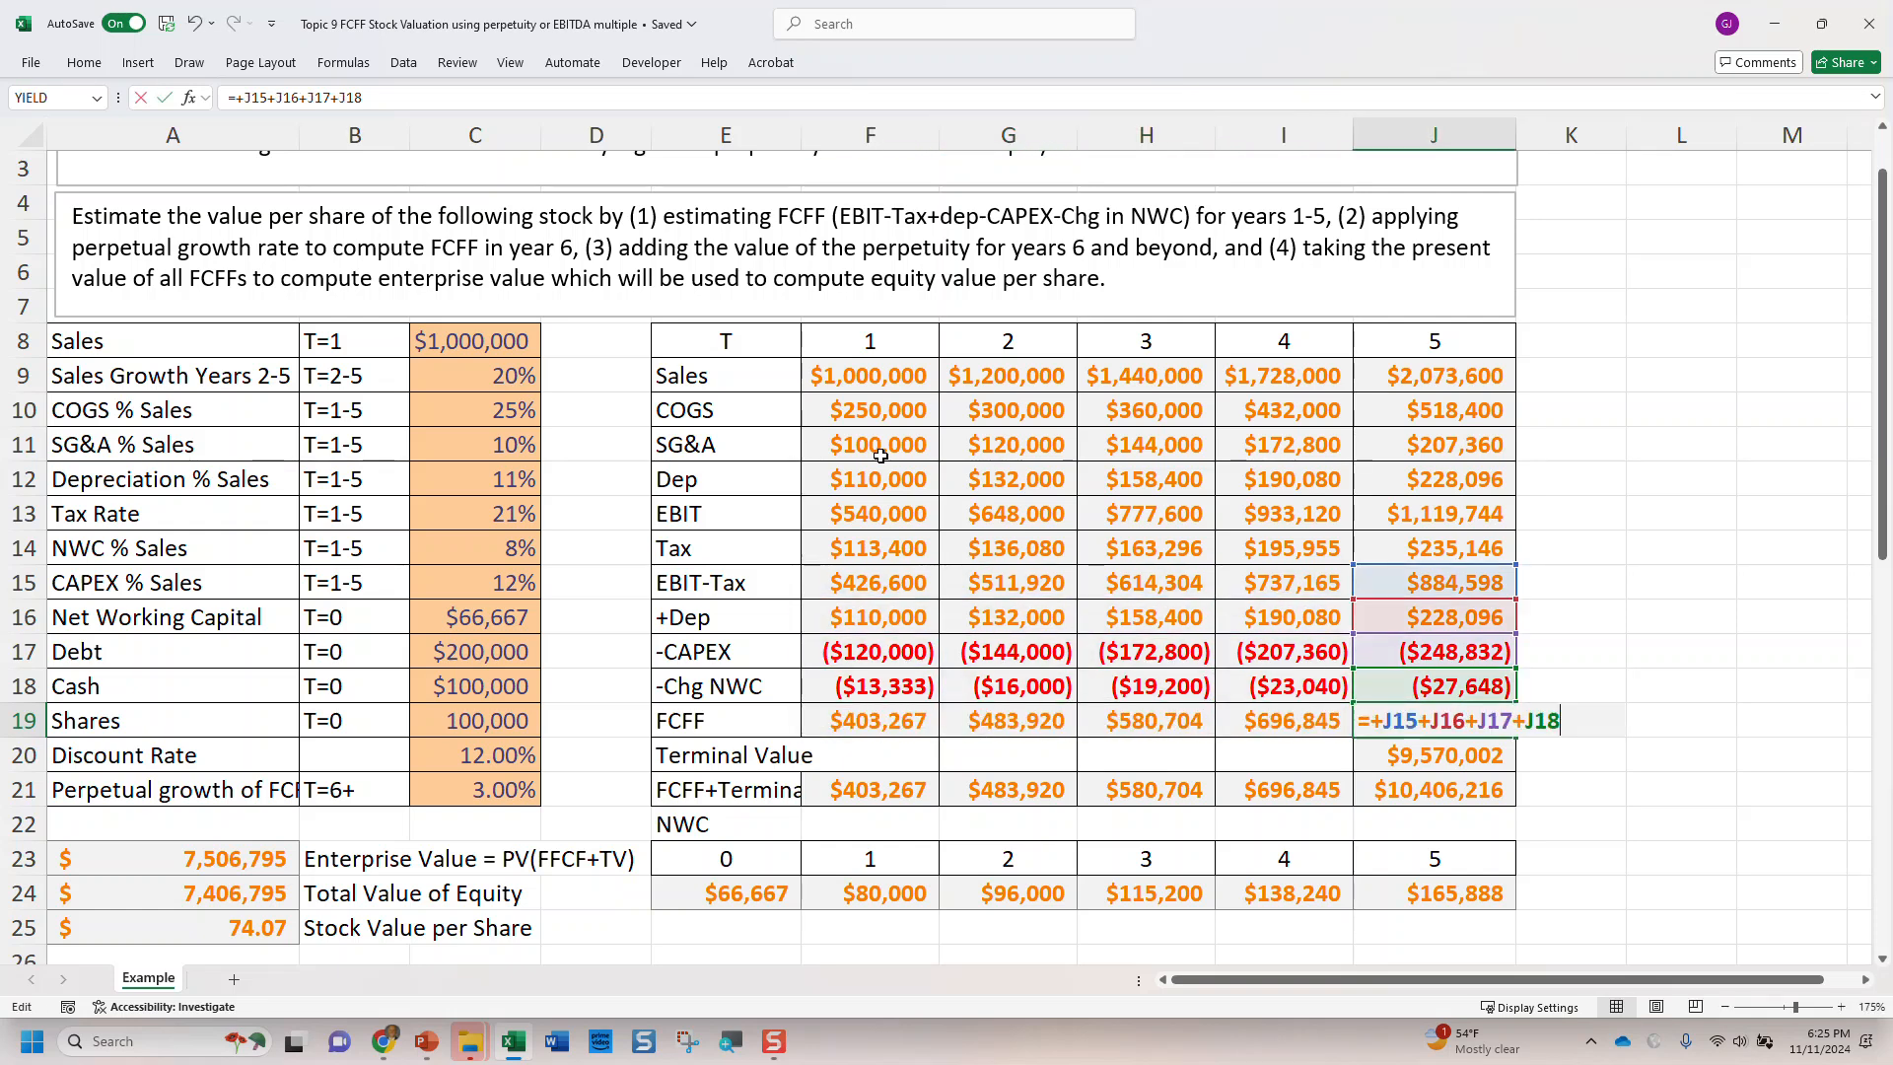
key("Escape")
Step: Inspect the terminal value formula in J20, highlighting its numerator J19*(1+C21) and its denominator C20-C21
key("Down")
key("F2")
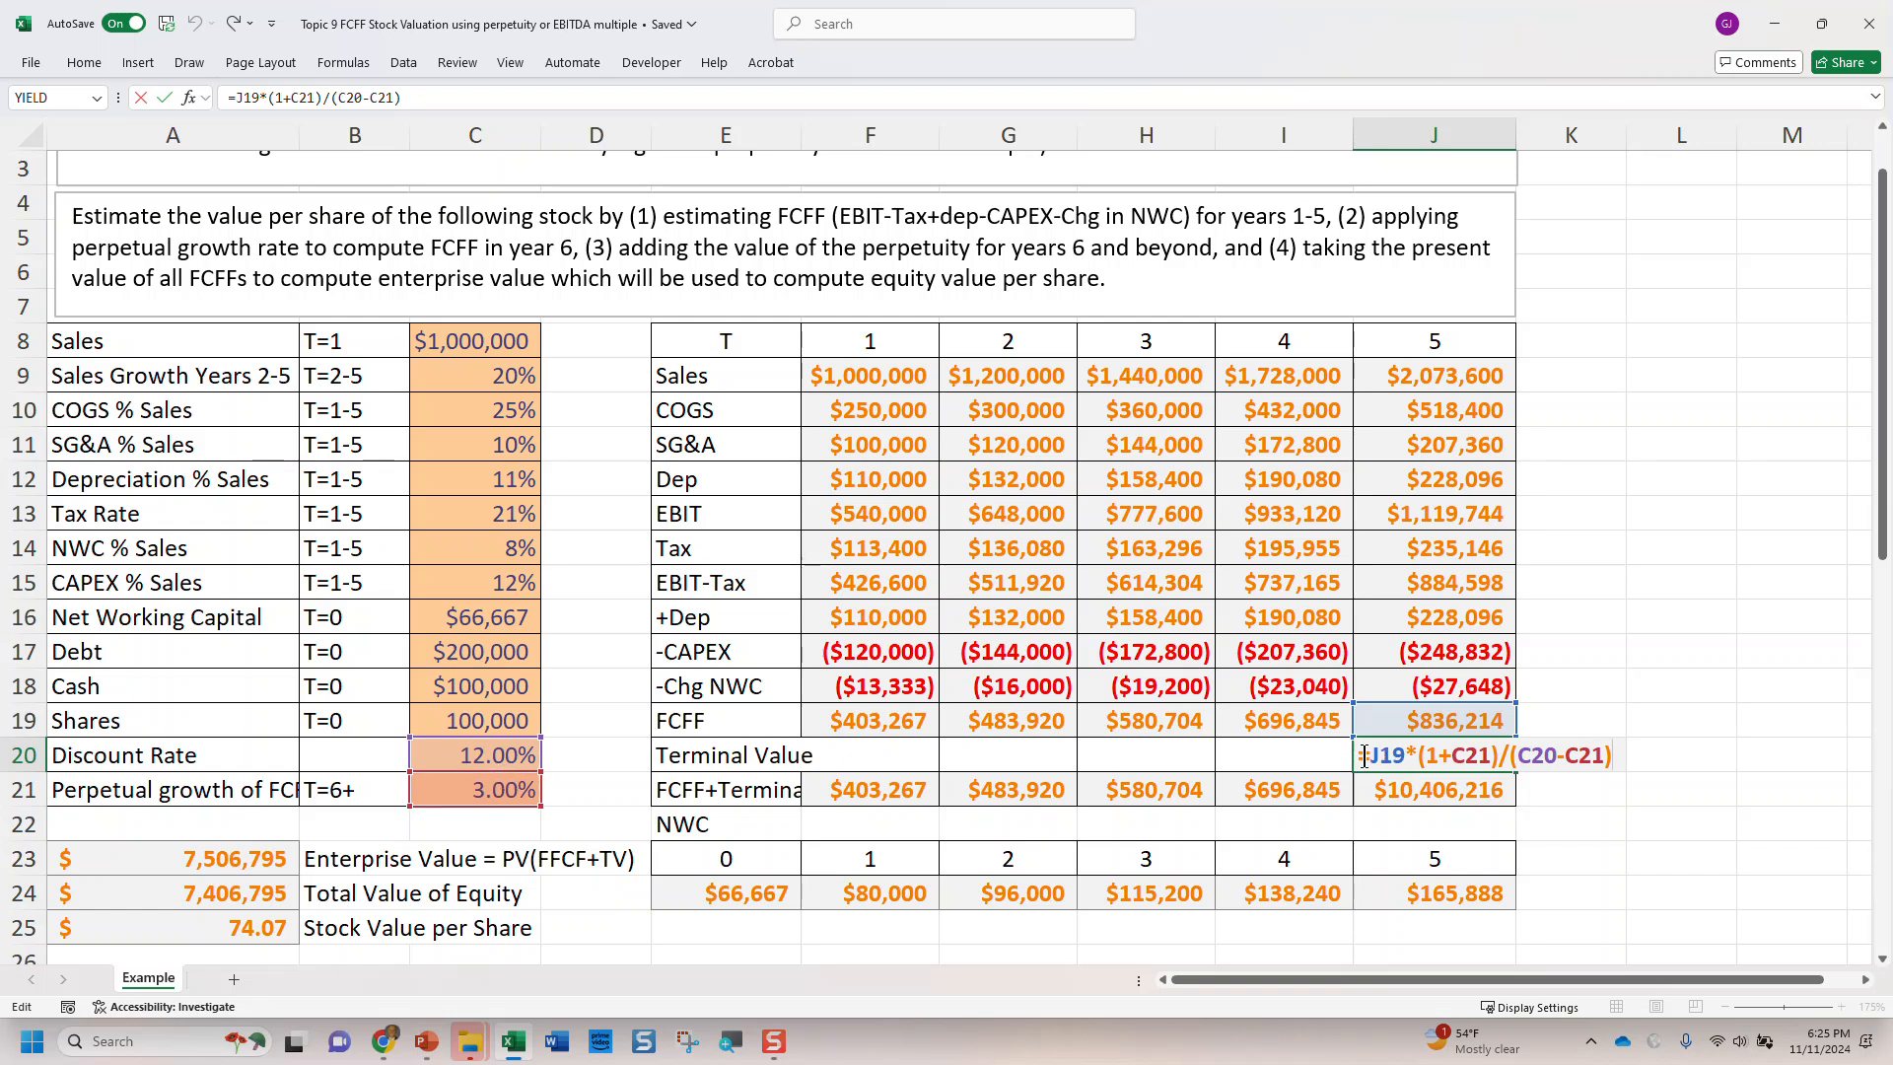
left_click_drag(1370, 757, 1499, 751)
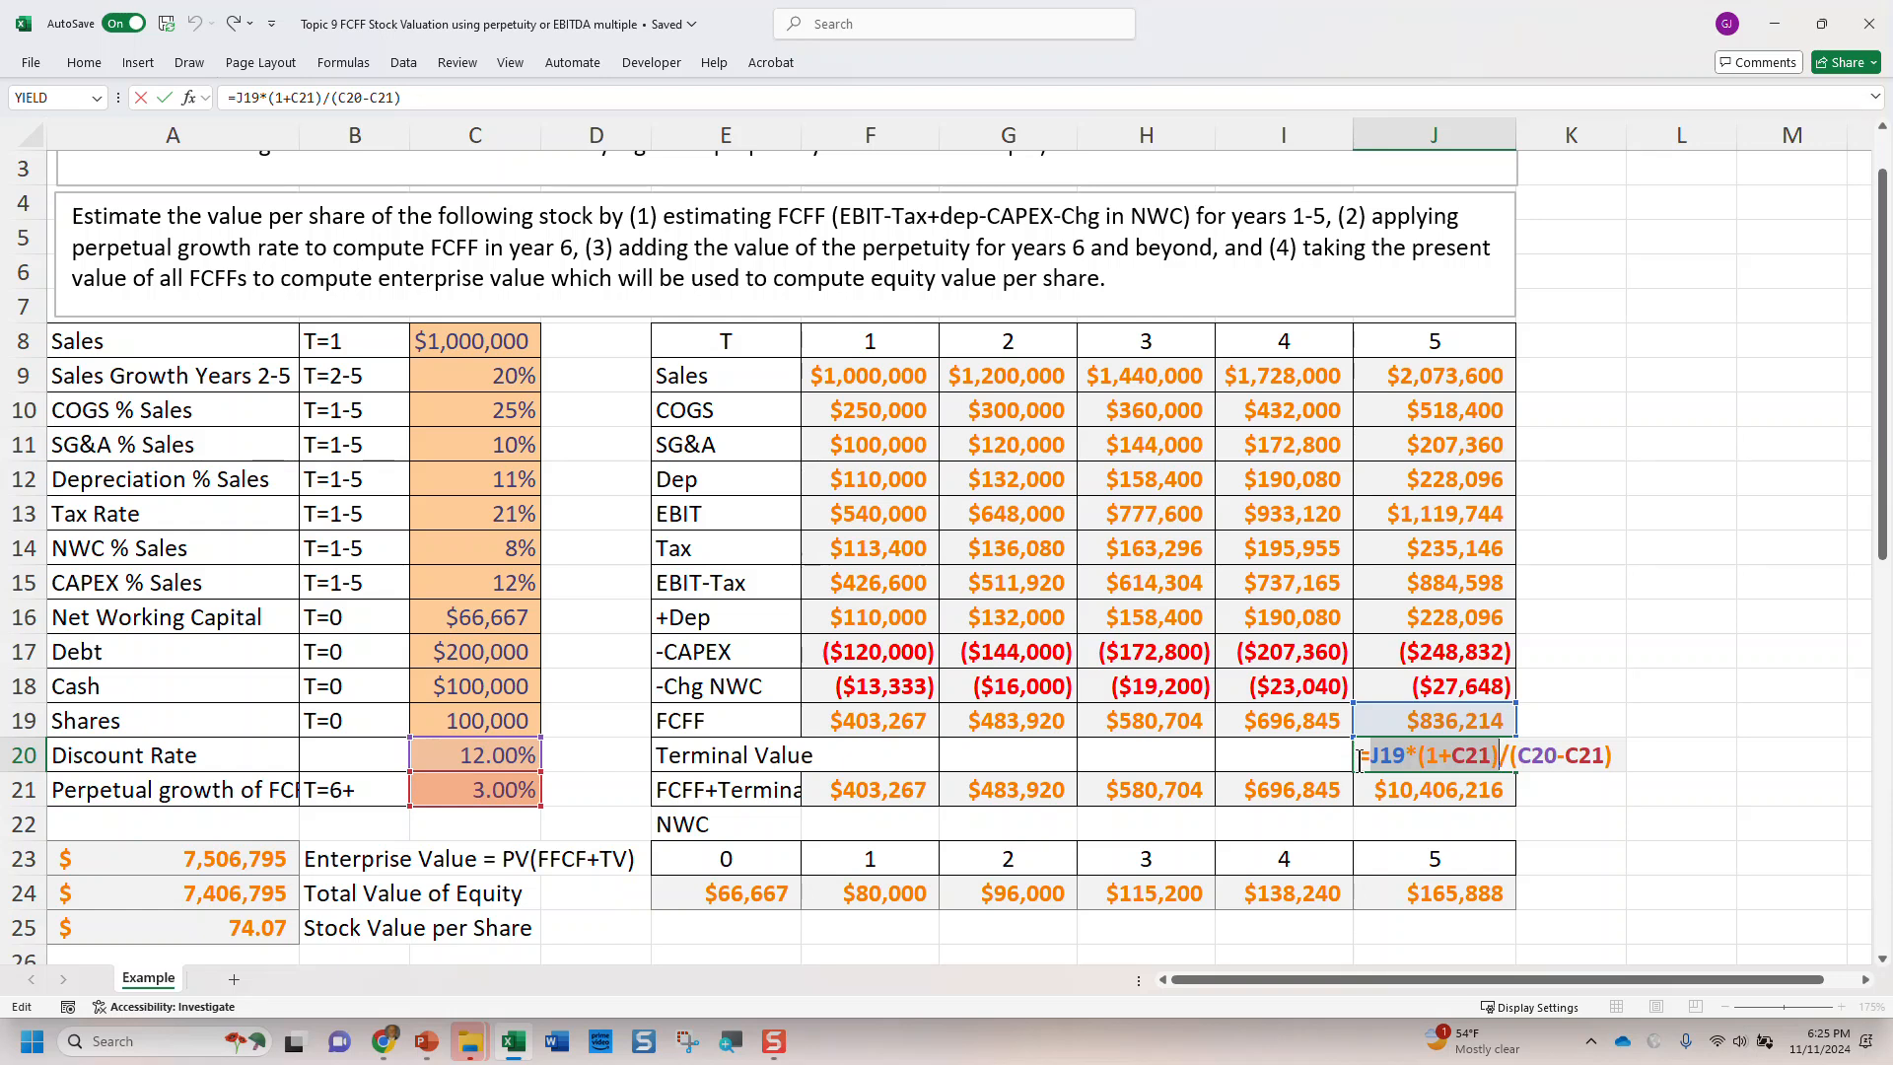
left_click_drag(1370, 755, 1499, 758)
left_click_drag(1518, 755, 1636, 758)
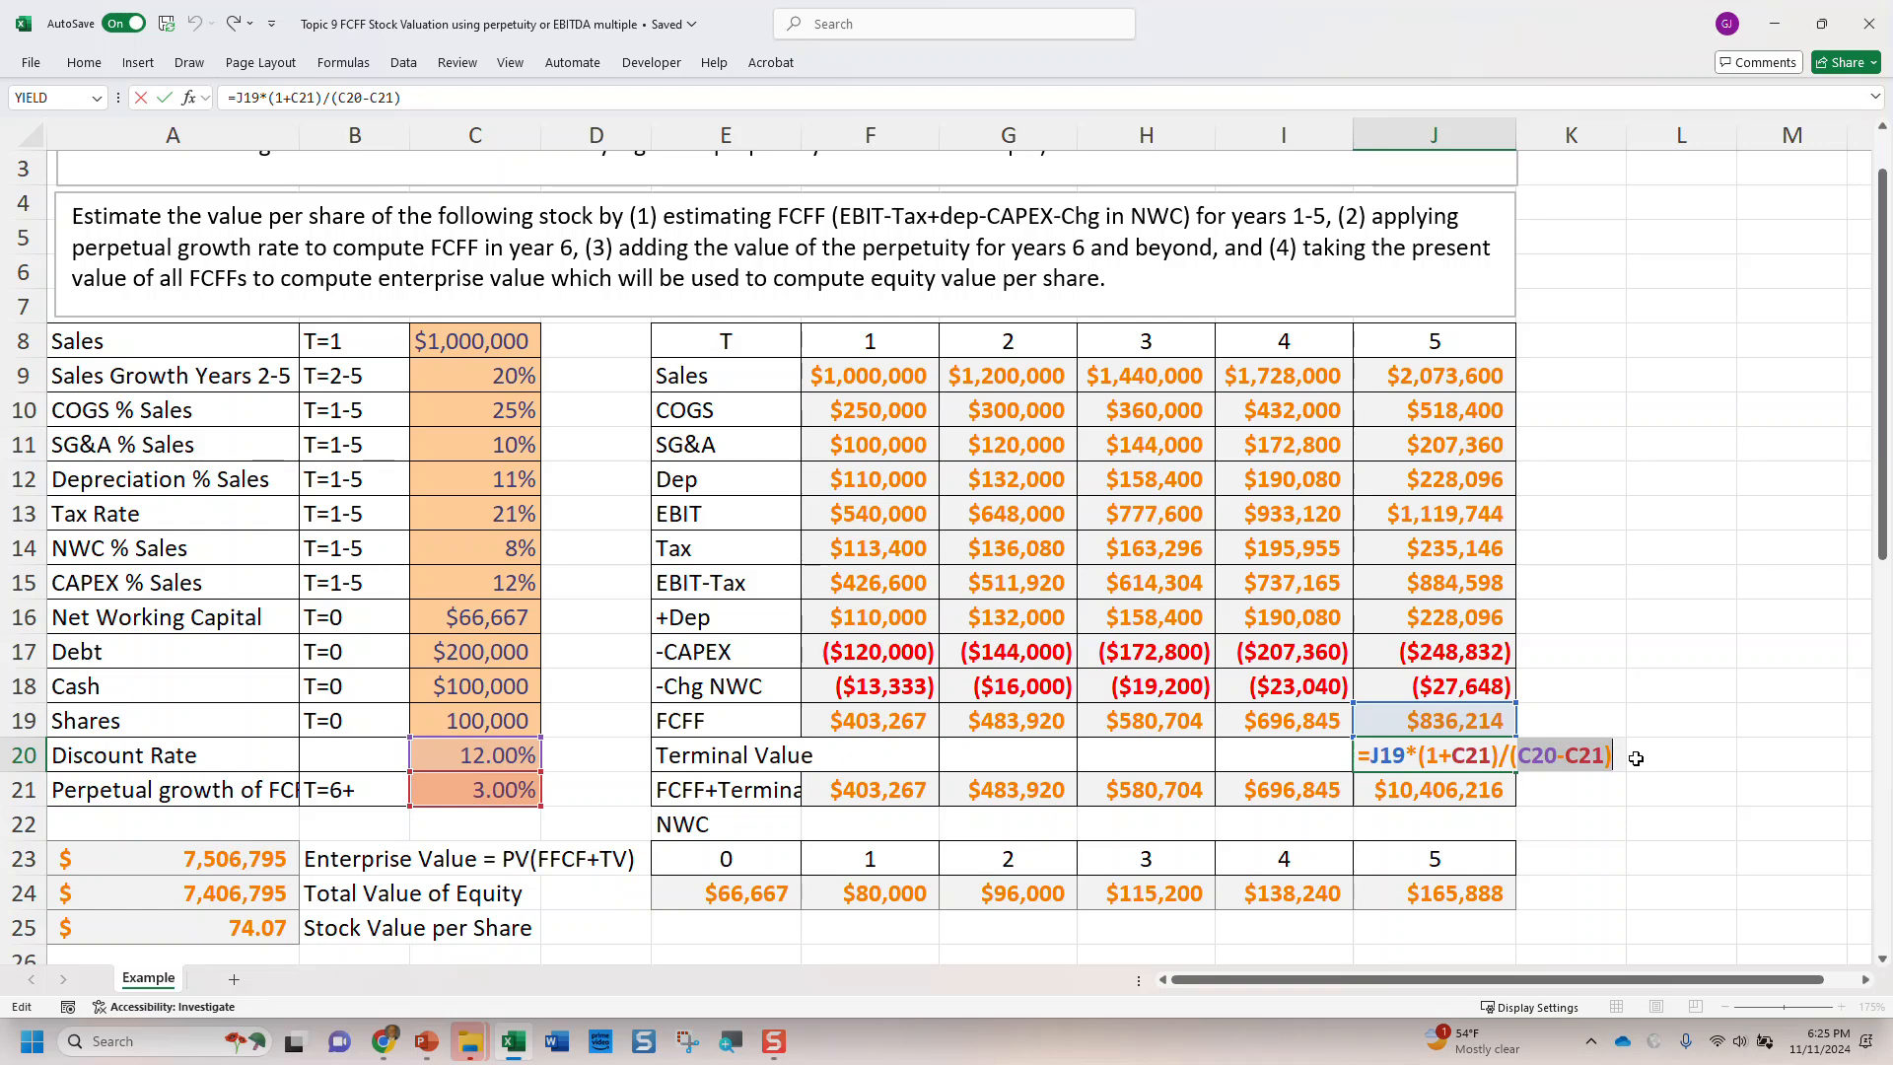
key("Return")
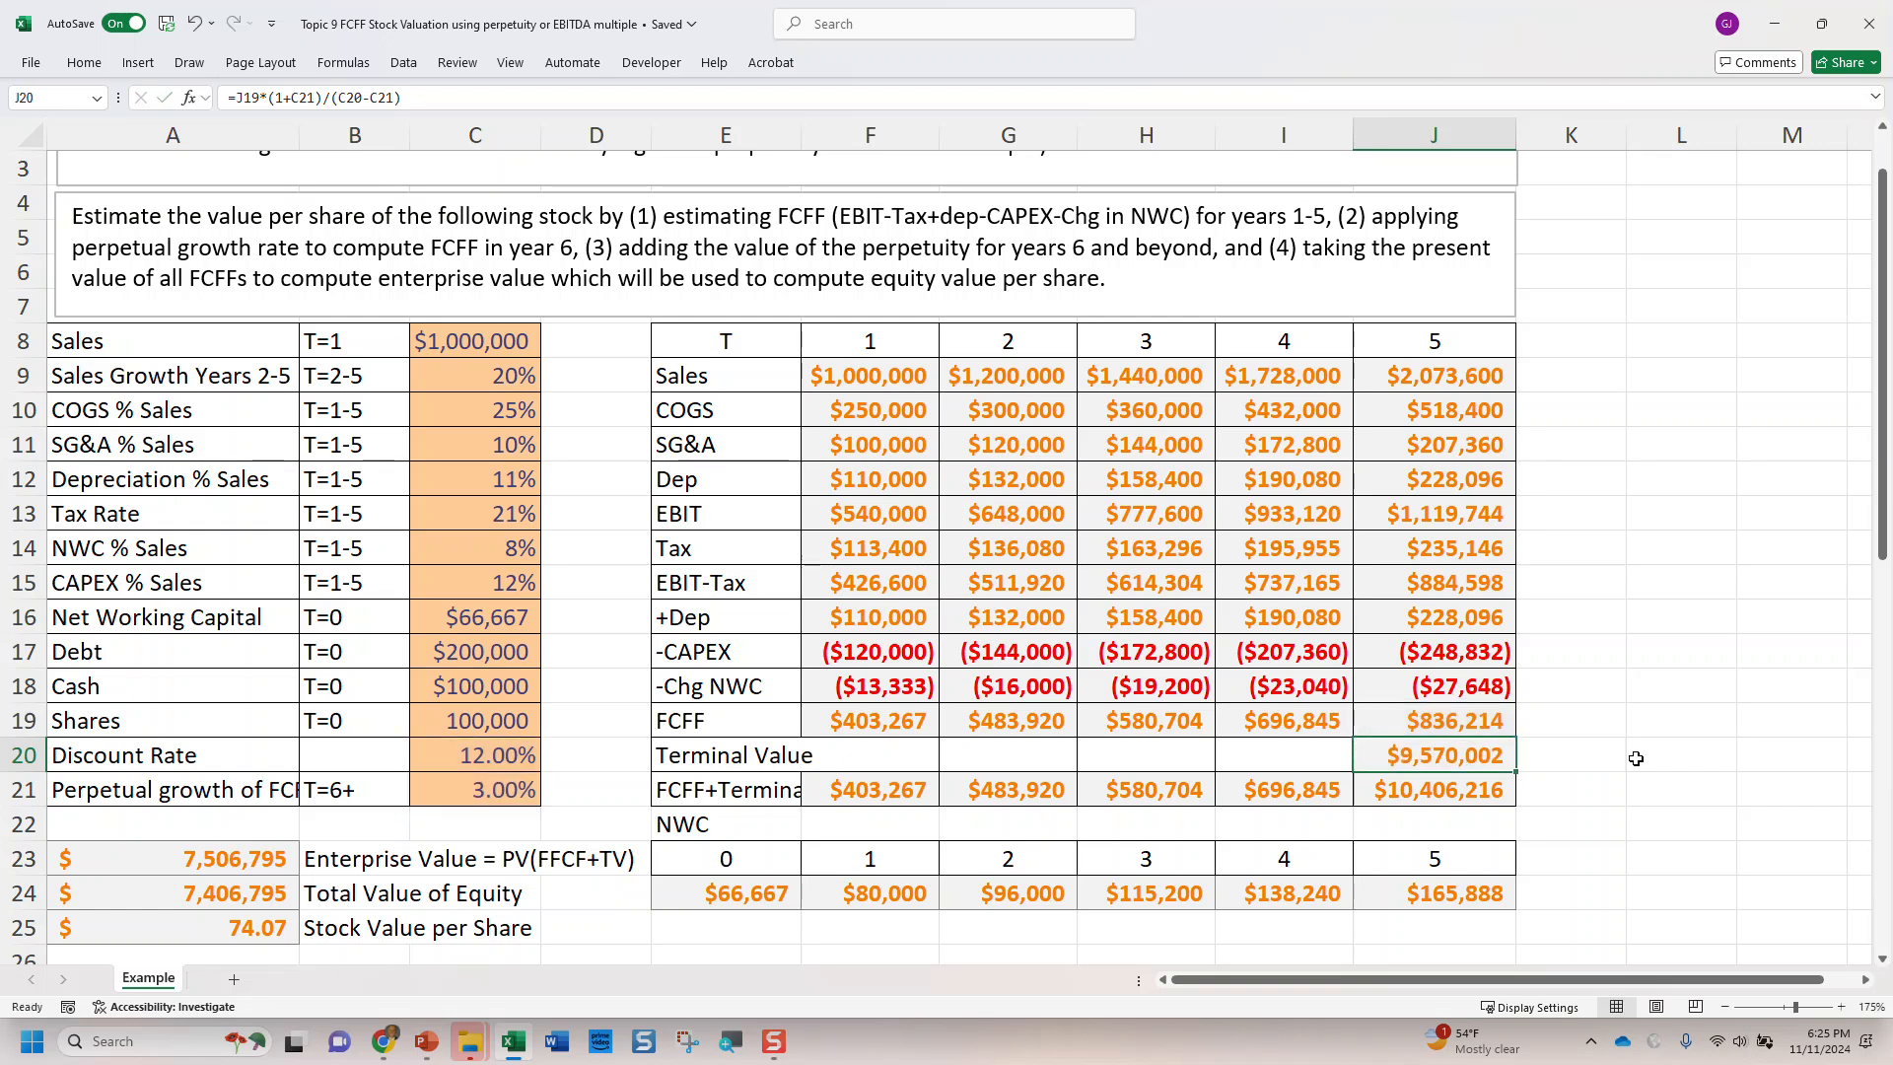
Step: Inspect the FCFF plus terminal value formulas in row 21, from year 5 in J21 back to year 1 in F21
key("F2")
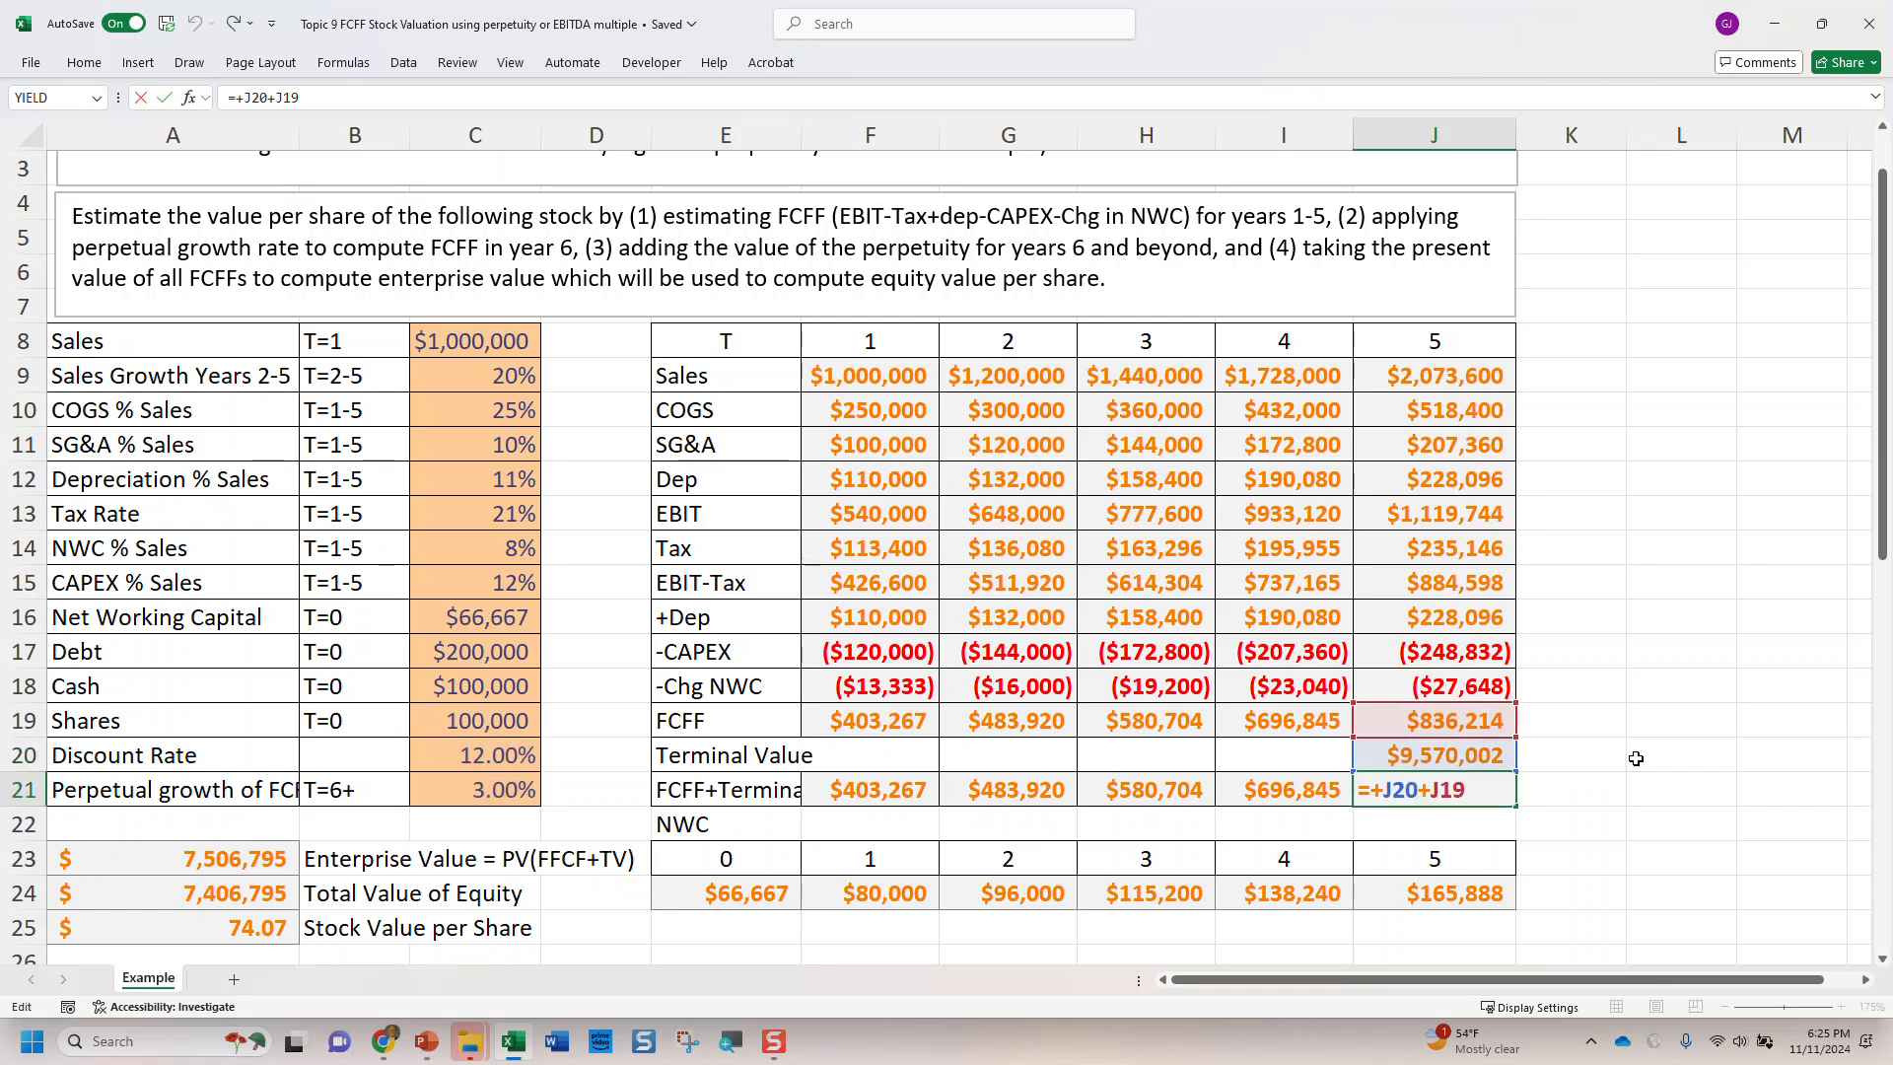
key("Escape")
key("Left")
key("Left")
key("F2")
key("Escape")
key("Left")
key("F2")
key("Escape")
key("Left")
key("F2")
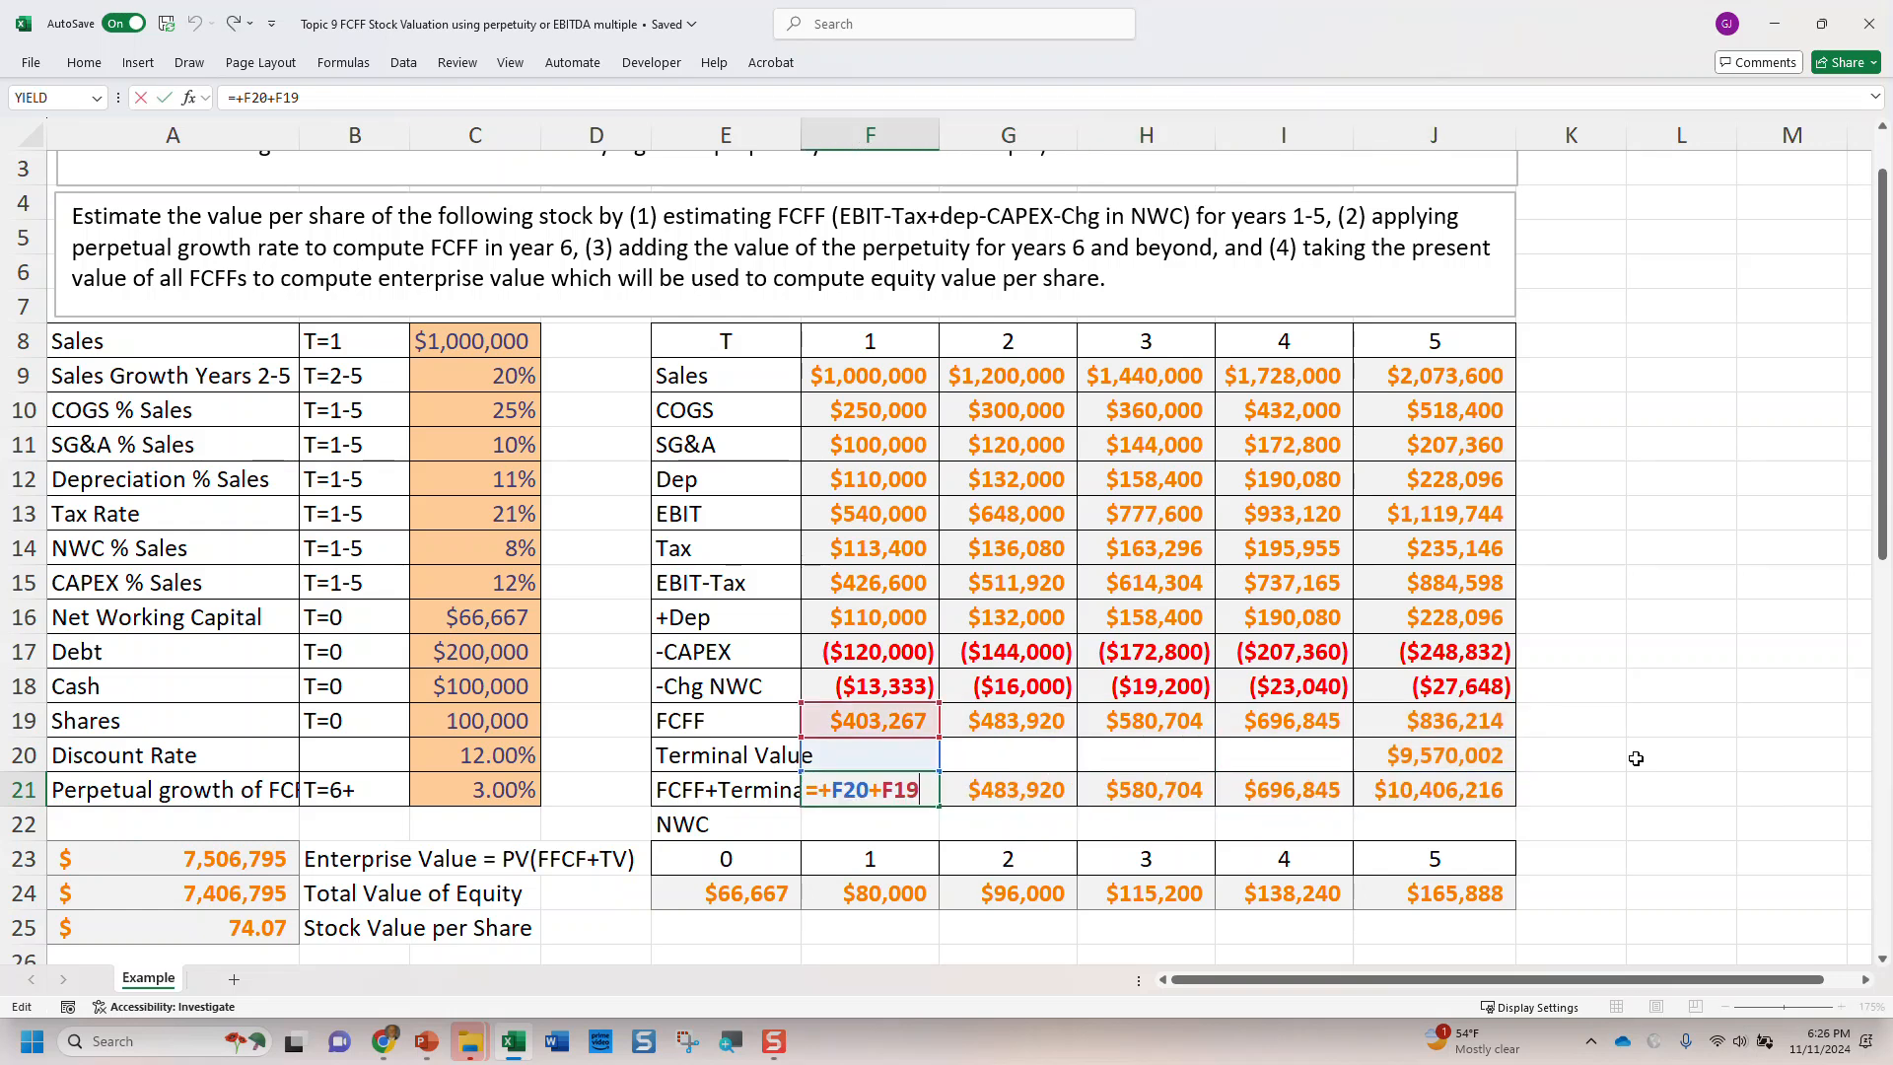
key("Escape")
Step: Check the row 21 label in E21 and recheck the year 5 sum formula in J21
key("Left")
key("F2")
key("Escape")
key("Right")
key("Right")
key("Right")
key("Right")
key("Right")
key("F2")
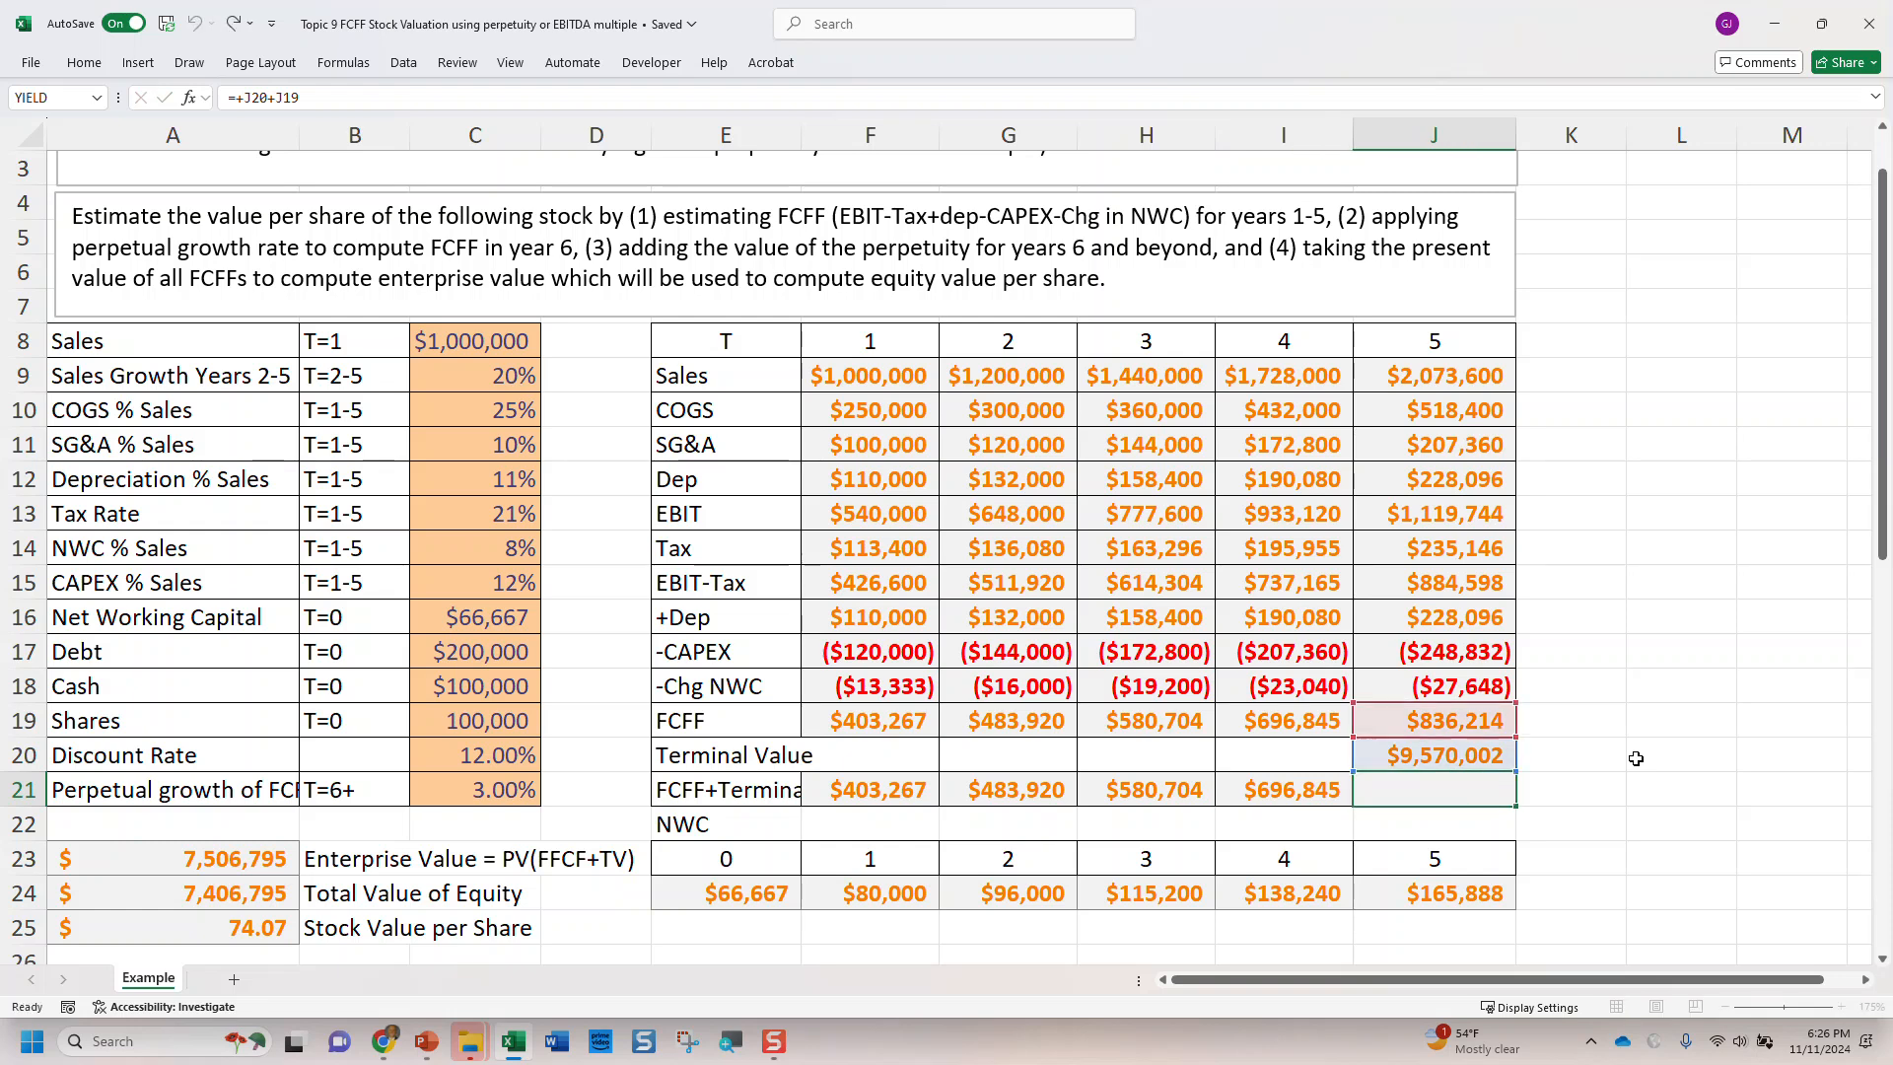
key("Escape")
Step: Inspect the NPV formula for the enterprise value in A23
key("Left")
key("Left")
key("Left")
key("Left")
key("Left")
key("Left")
key("Left")
key("Left")
key("Down")
key("Down")
key("Left")
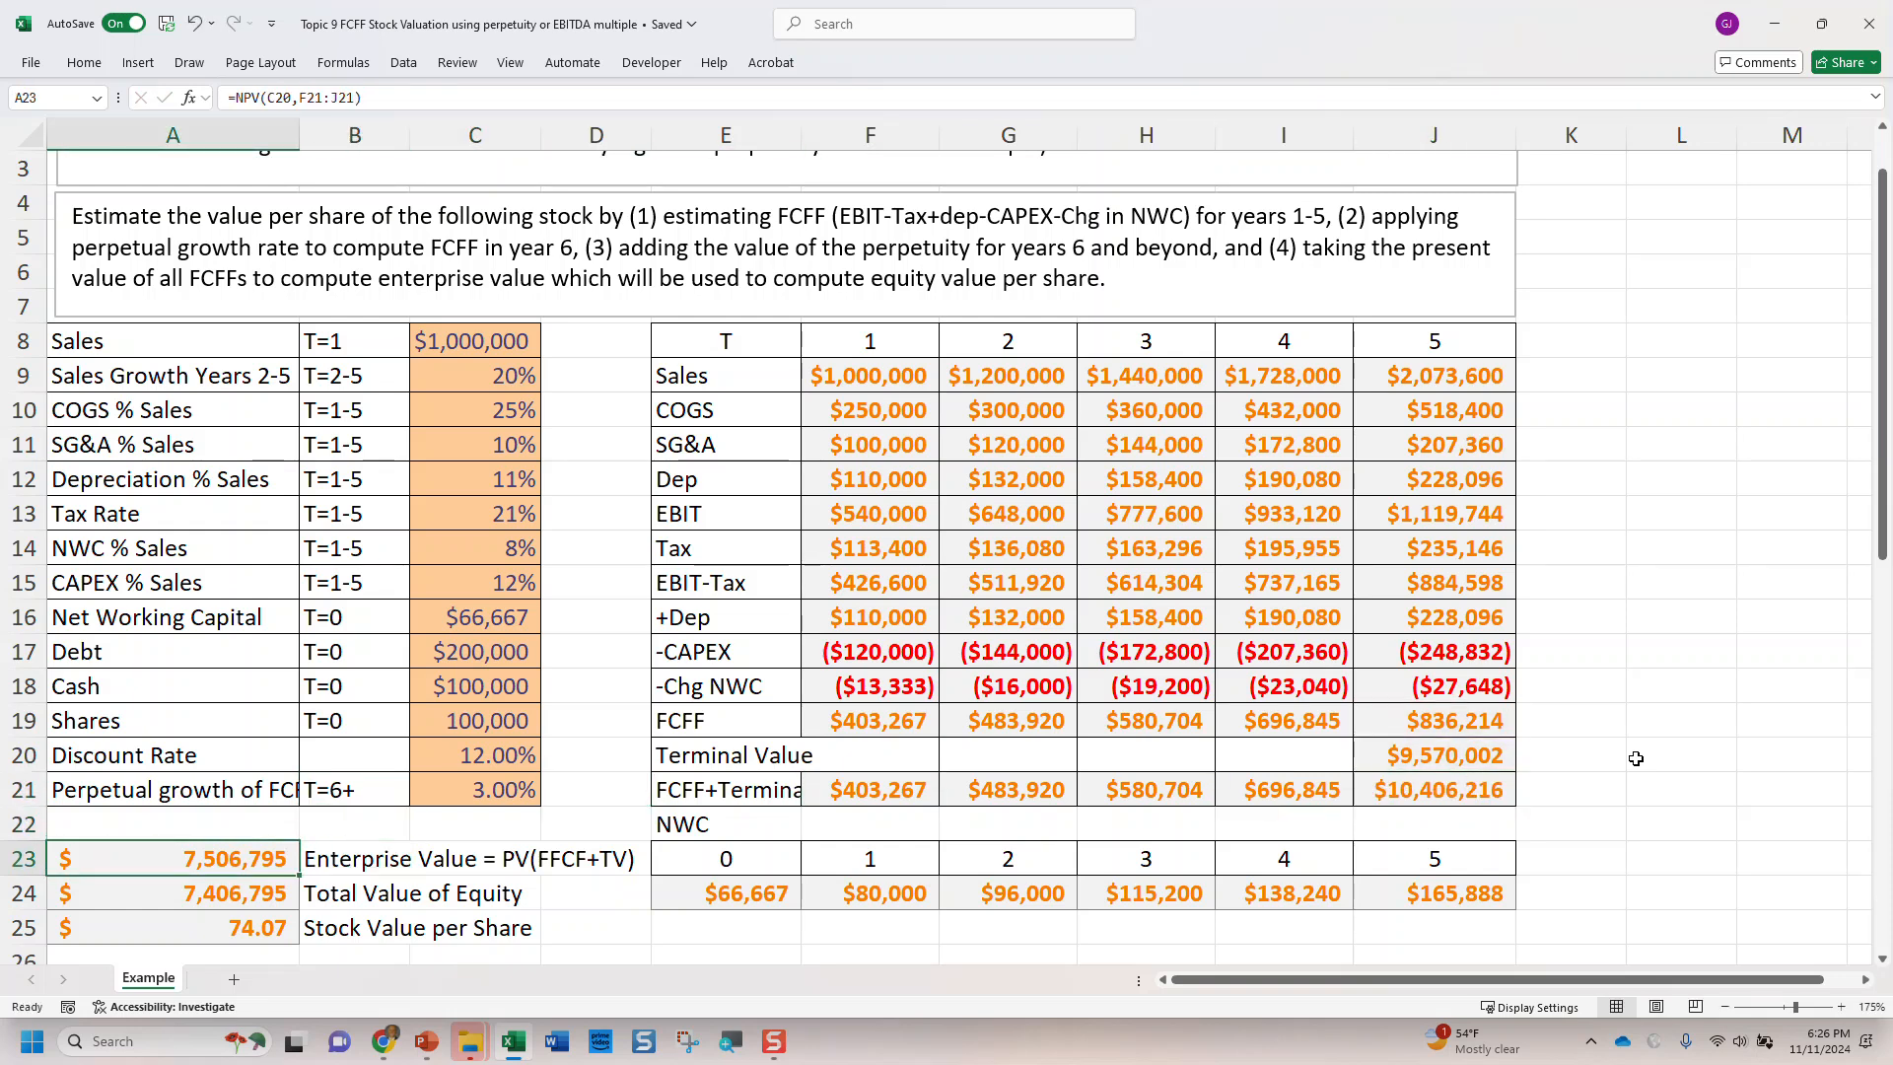
key("F2")
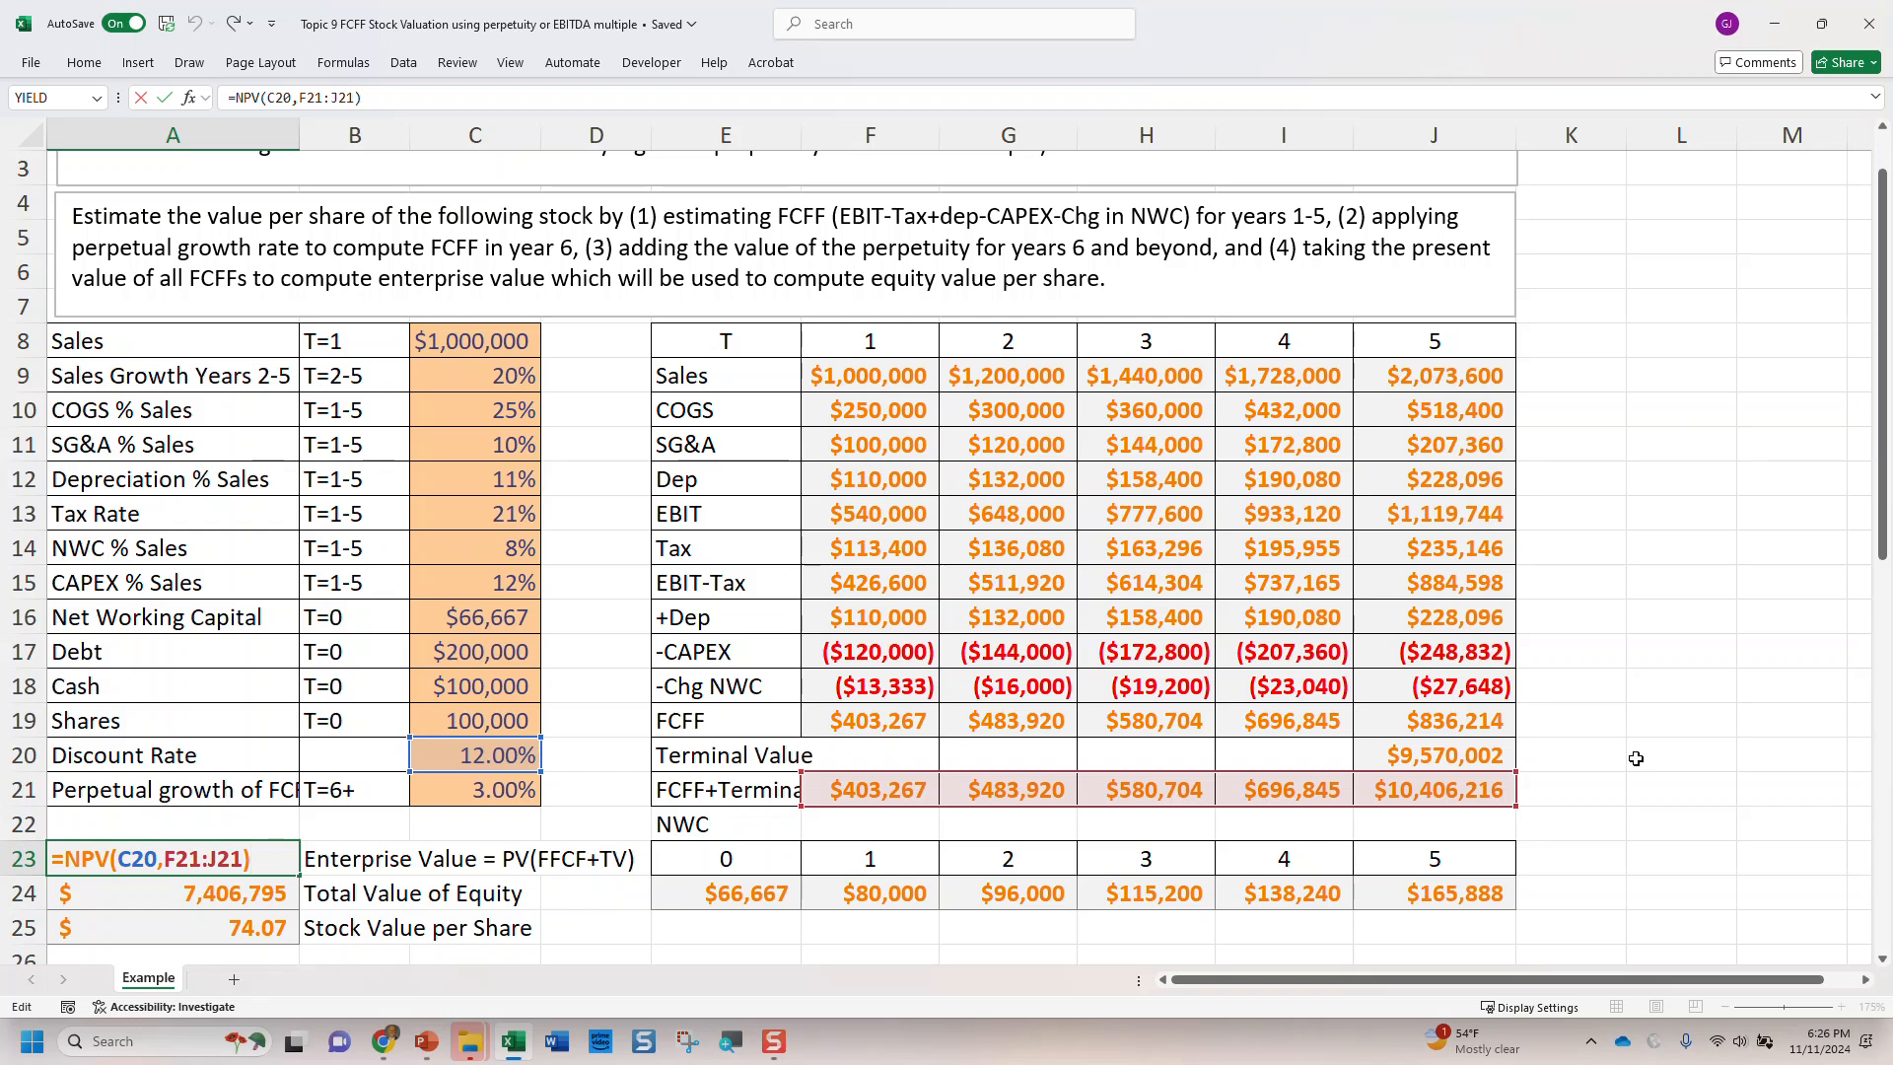
key("Return")
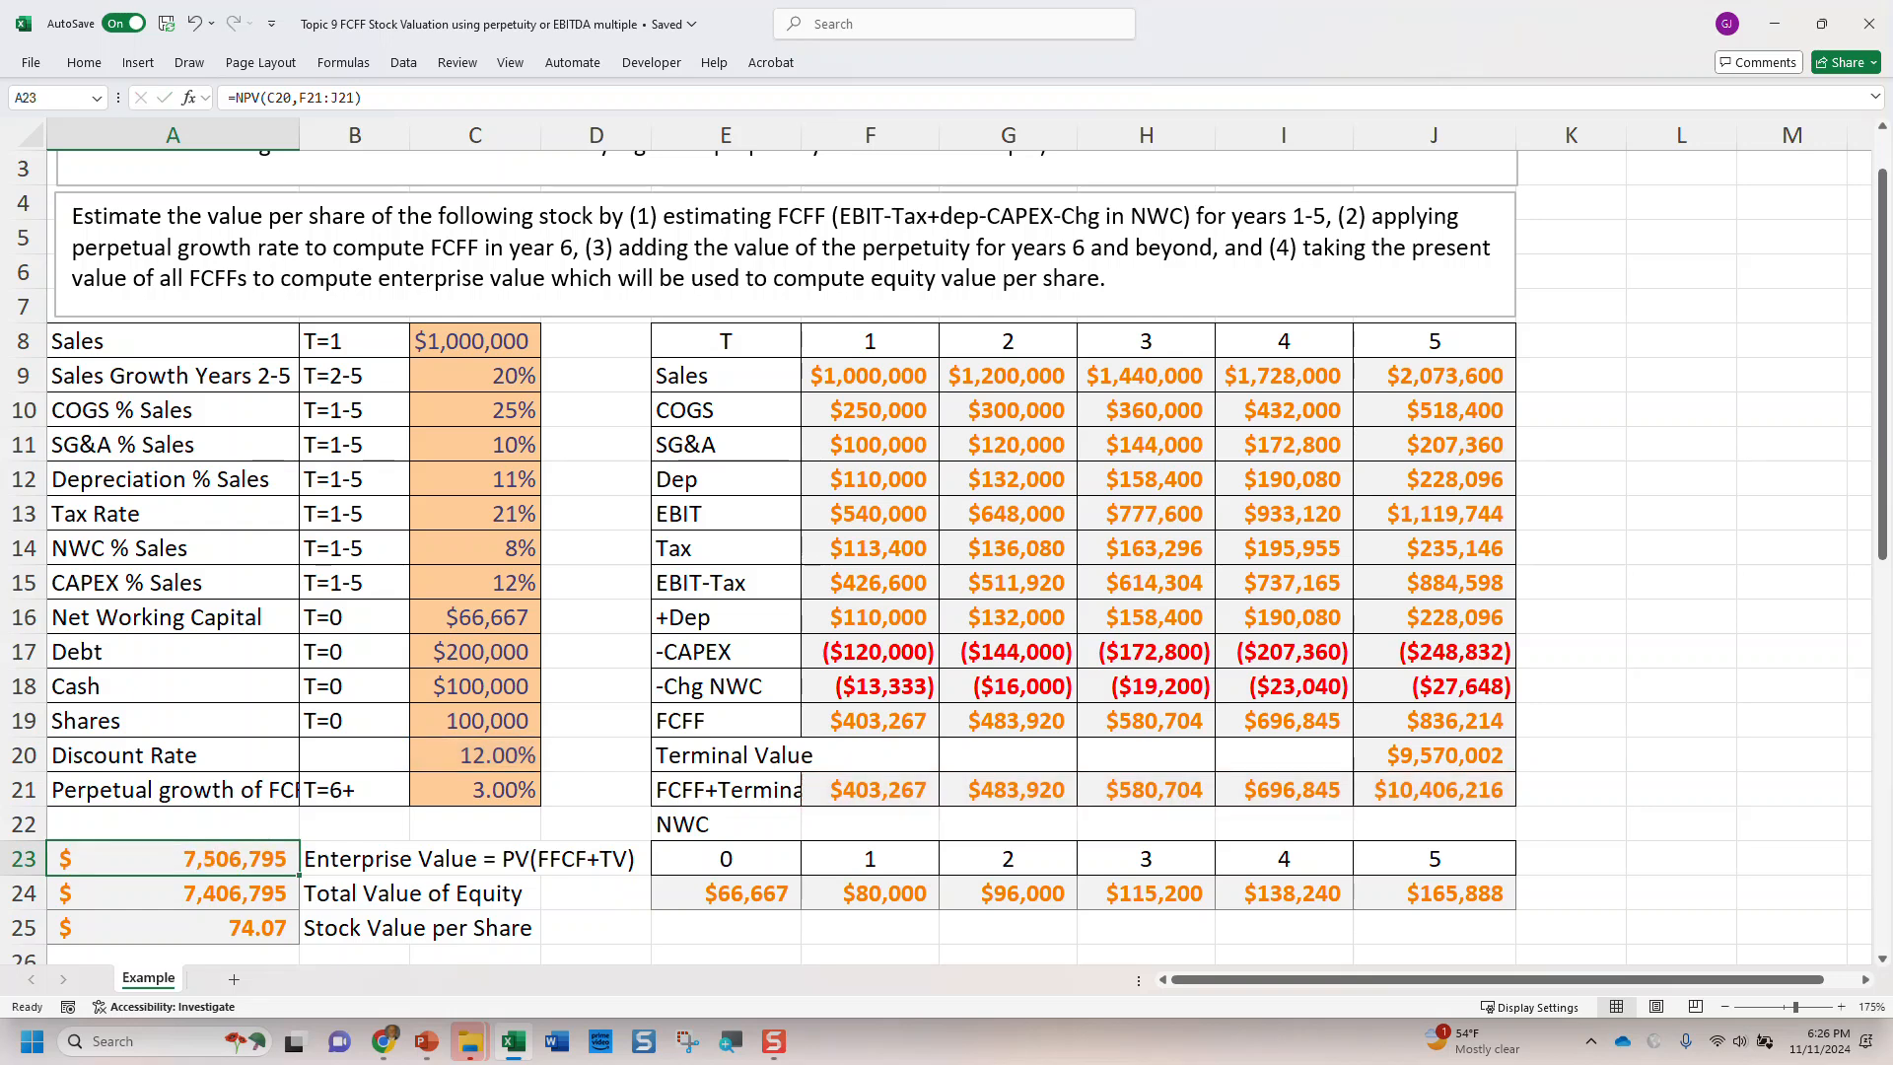
Step: Highlight the FCFFs for years 1 to 5 in F19:J19 and recheck the terminal value formula in J20
left_click_drag(867, 721, 1470, 712)
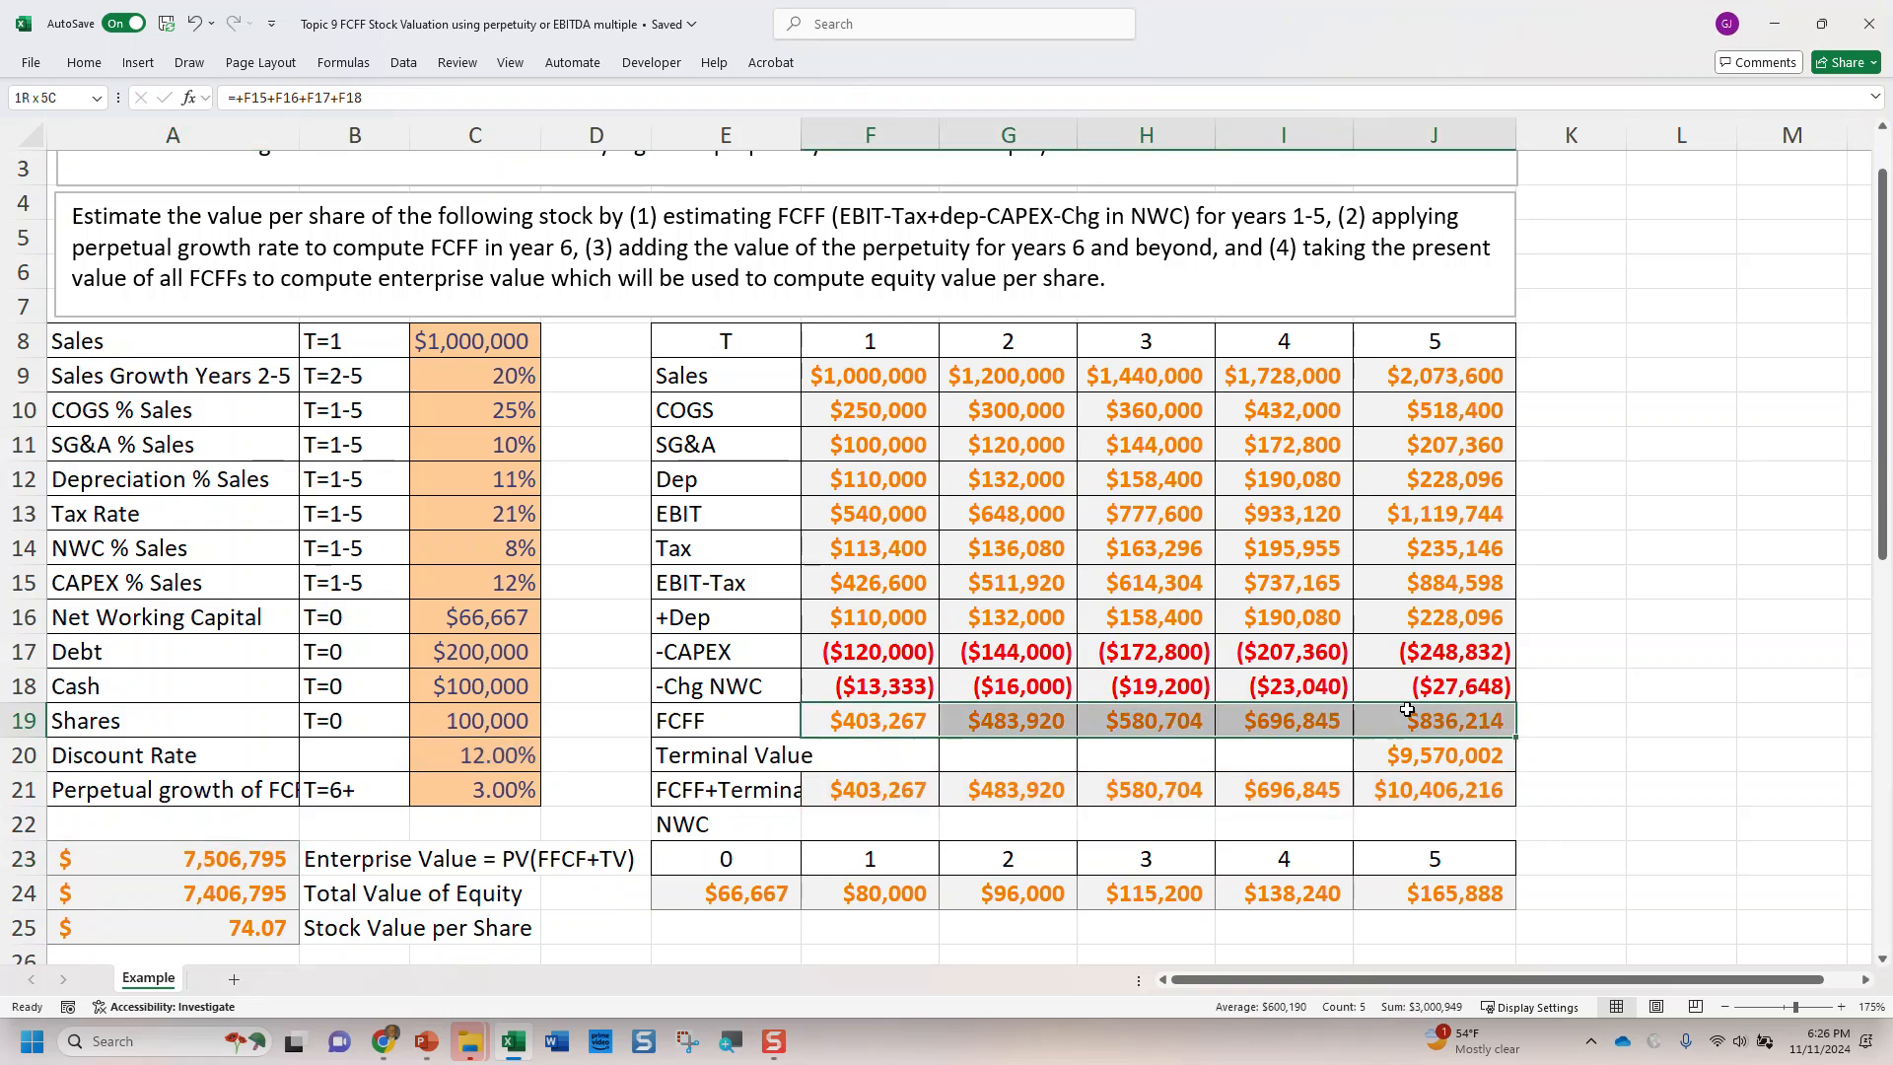
double_click(1395, 754)
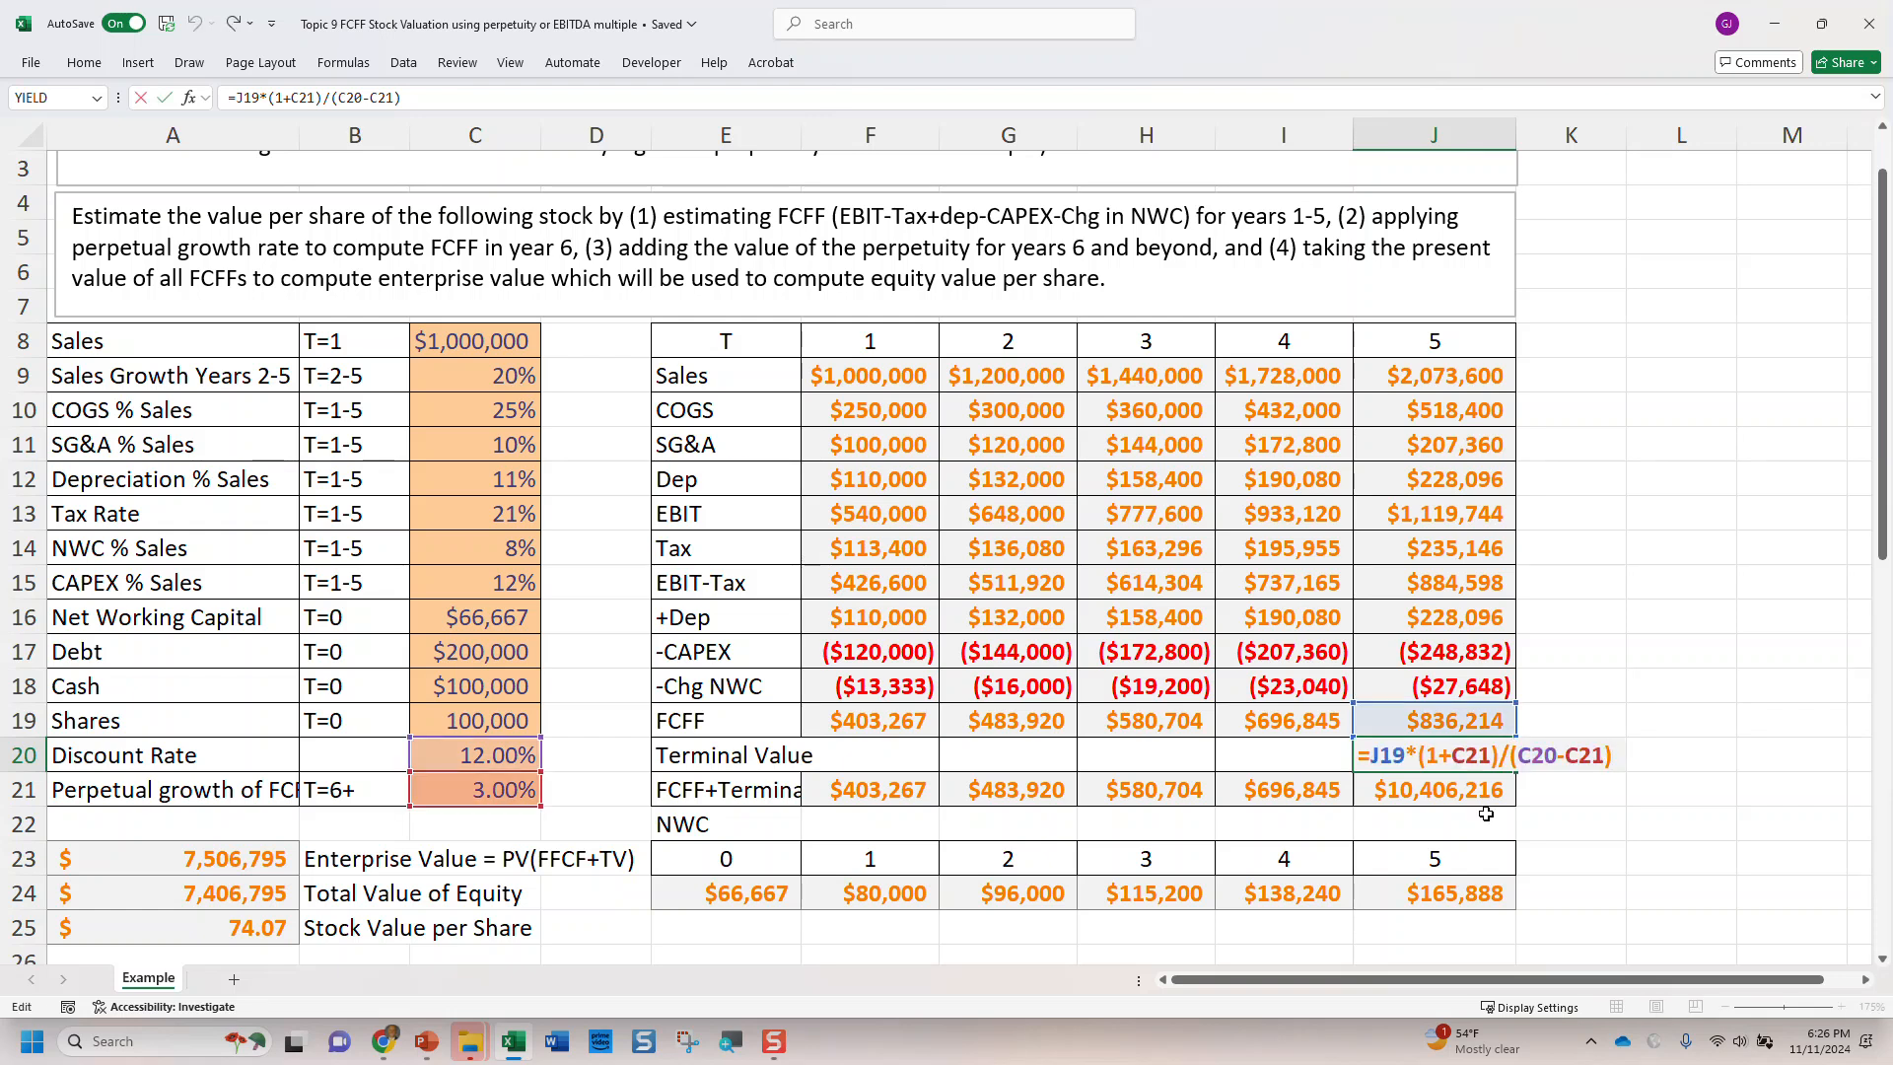
key("Return")
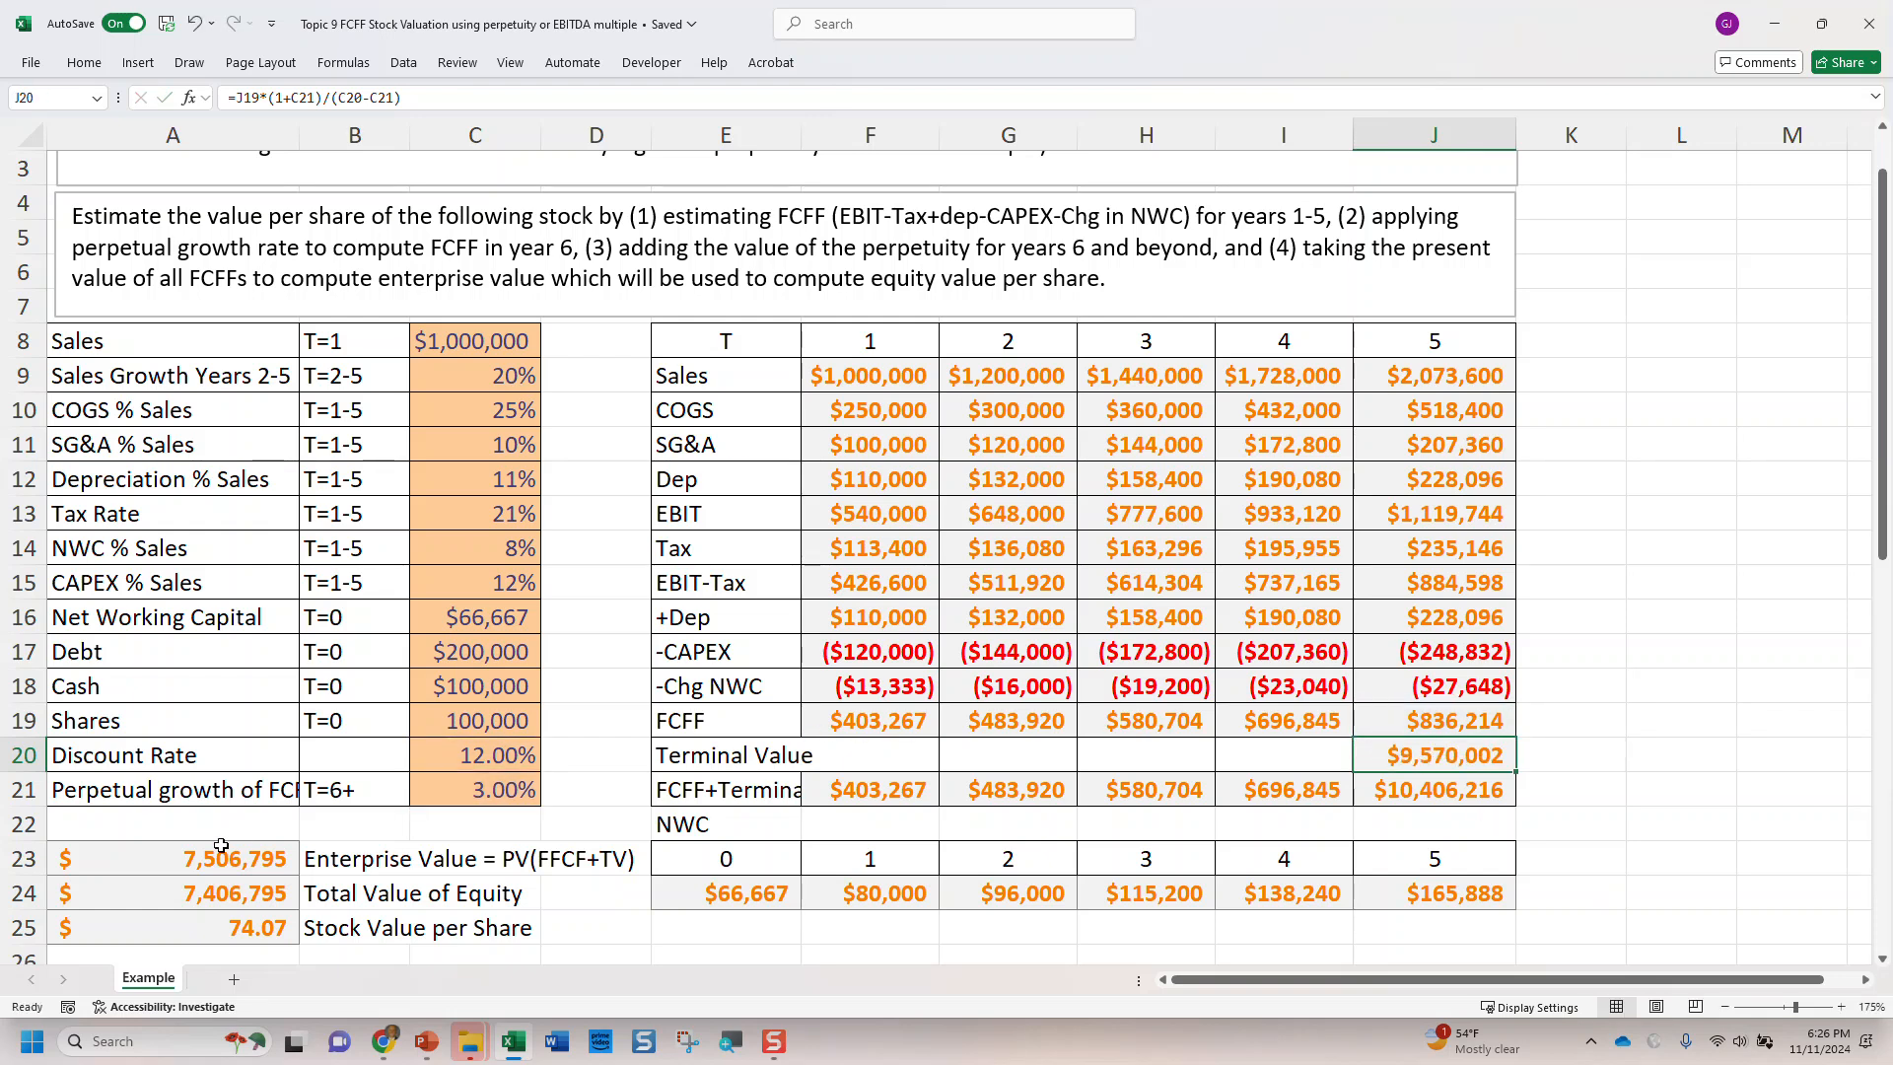
Step: Recheck which discount rate and cash flow range the enterprise value formula in A23 uses
double_click(197, 857)
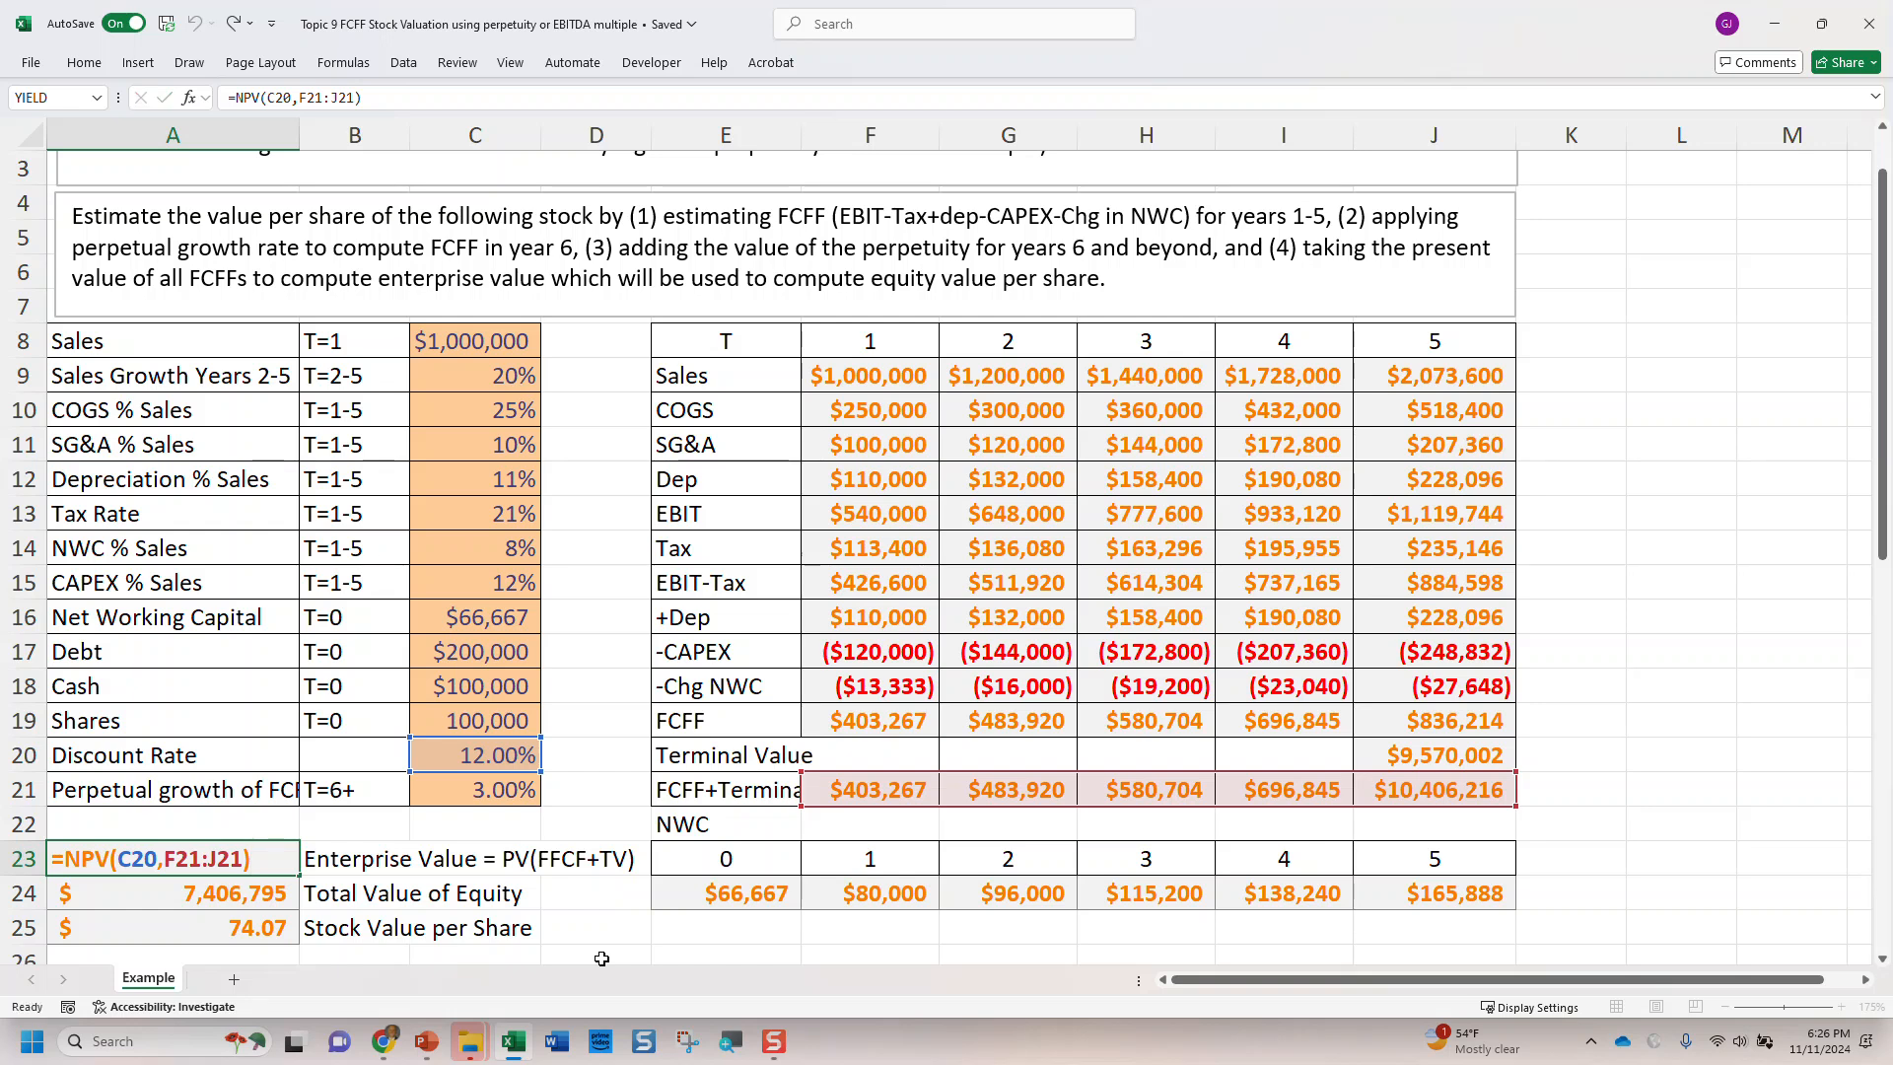
key("Escape")
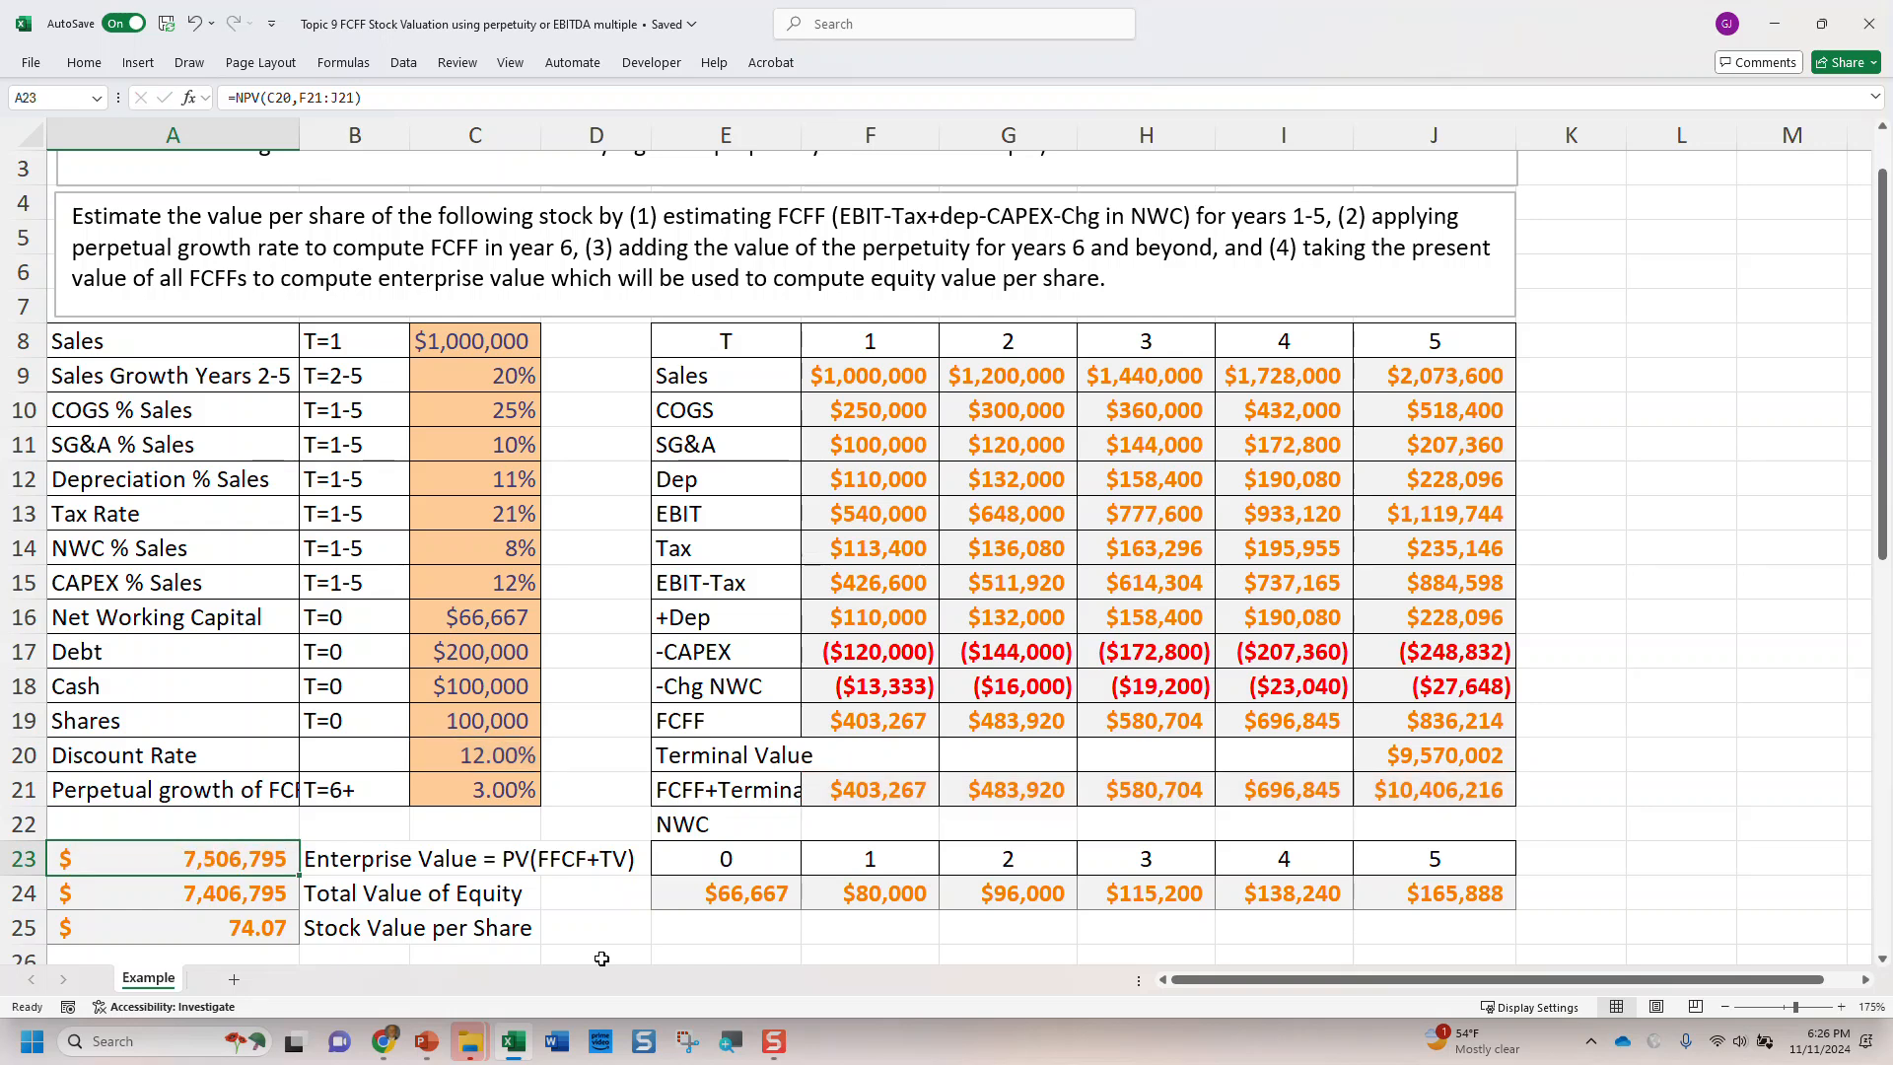
key("F2")
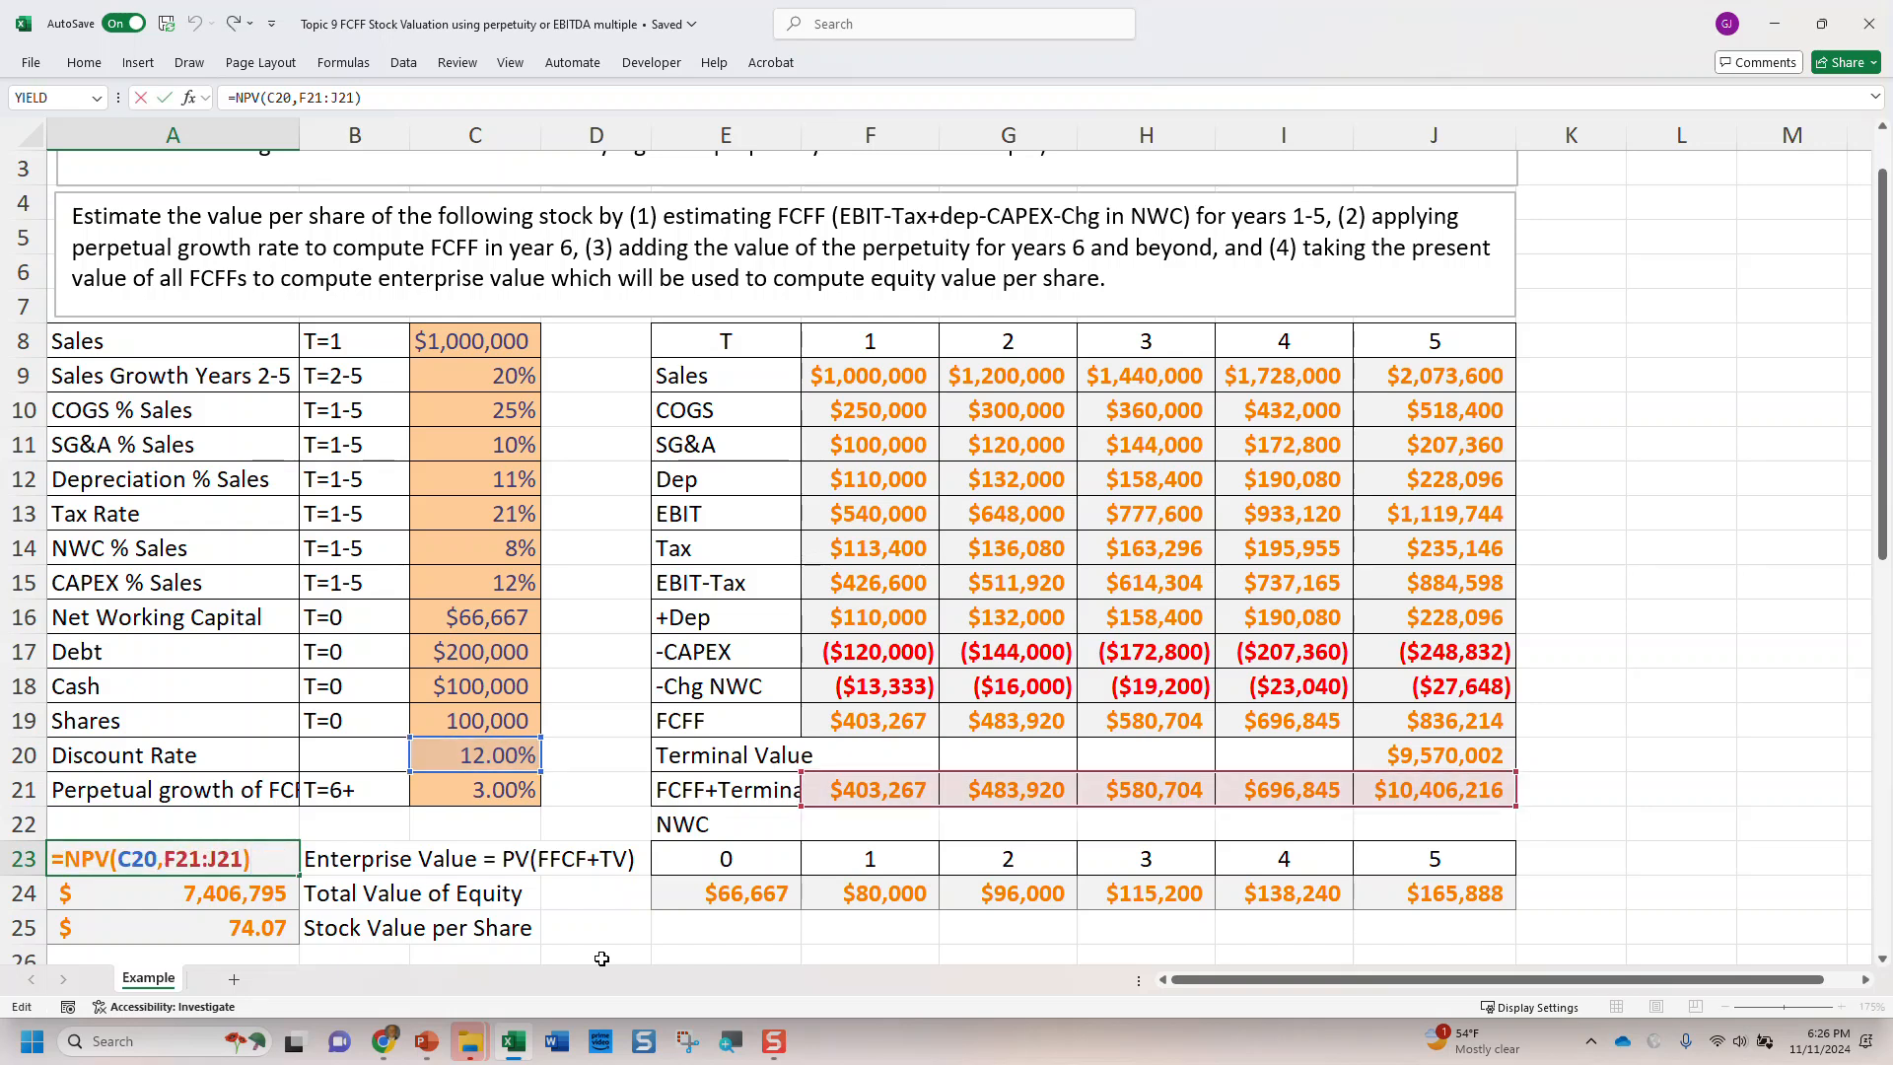
key("Return")
Step: Inspect the total value of equity formula in A24 and the stock value per share formula in A25
key("F2")
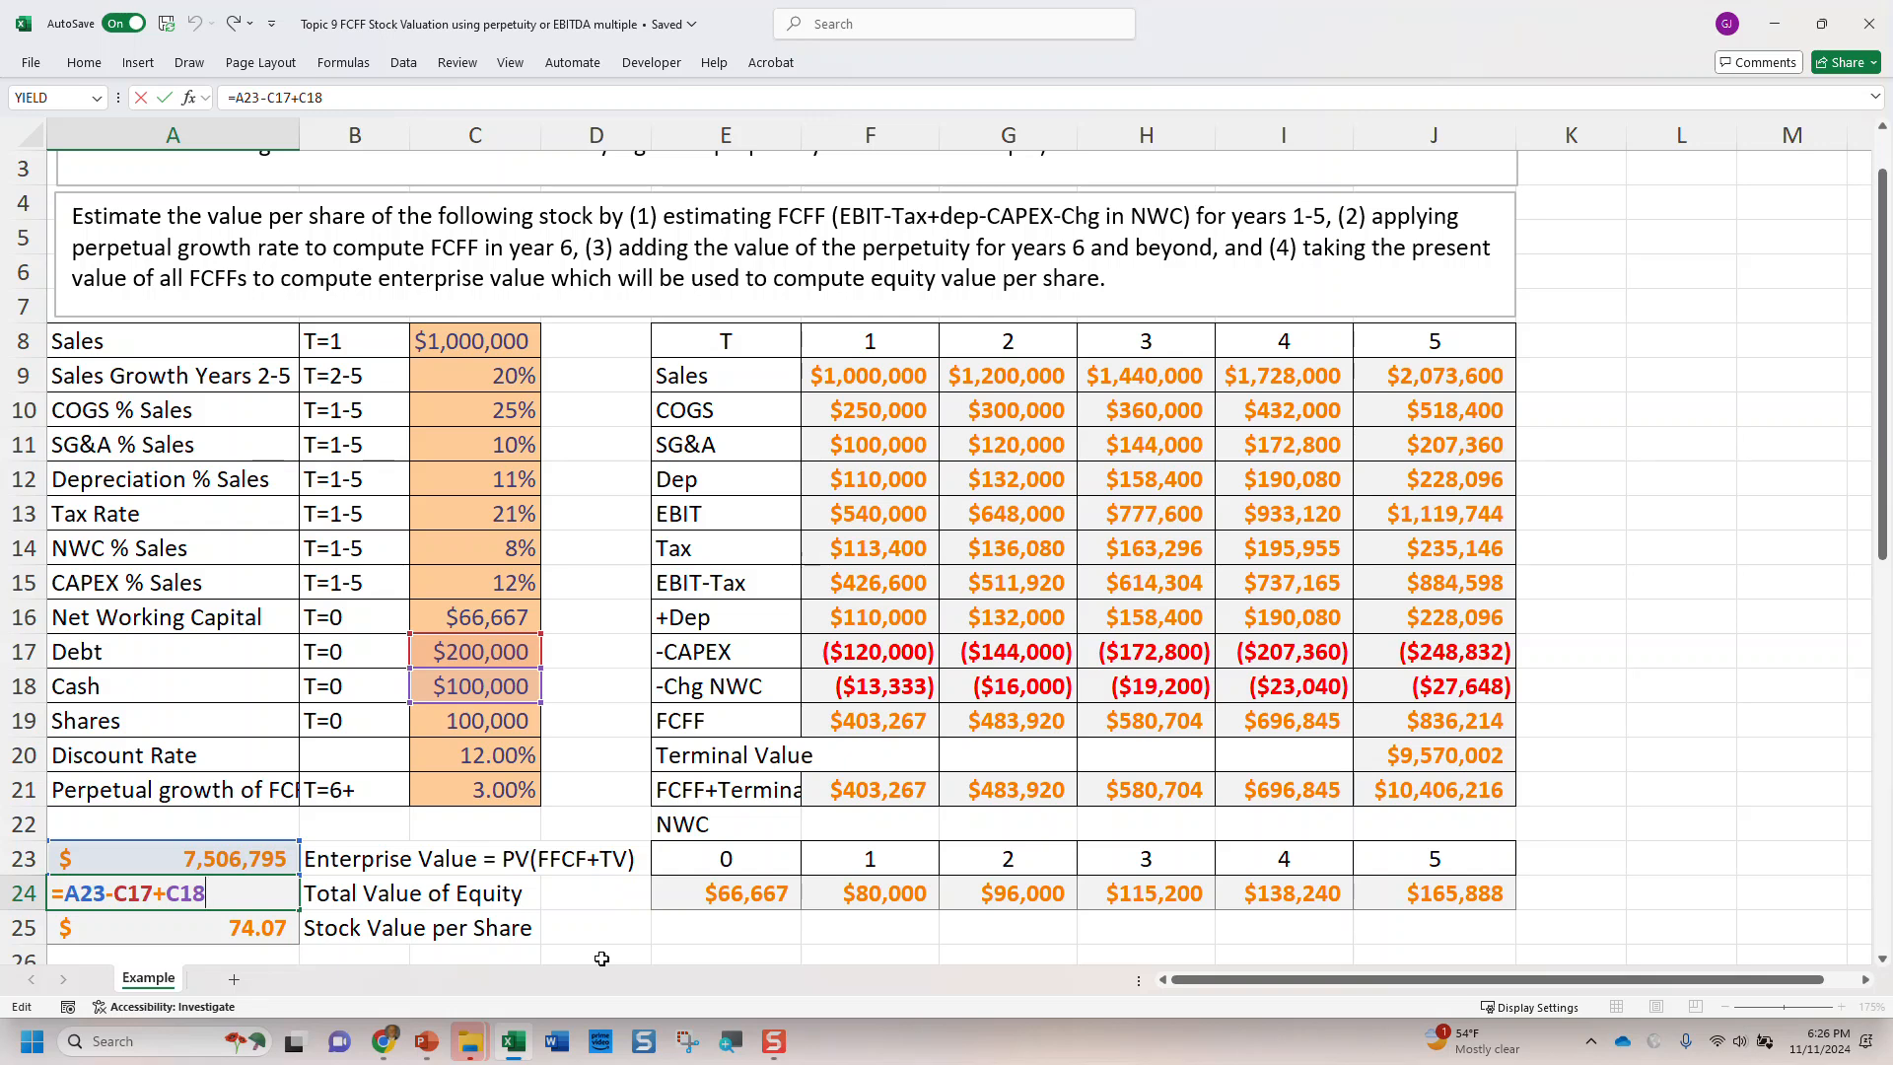
key("Return")
key("F2")
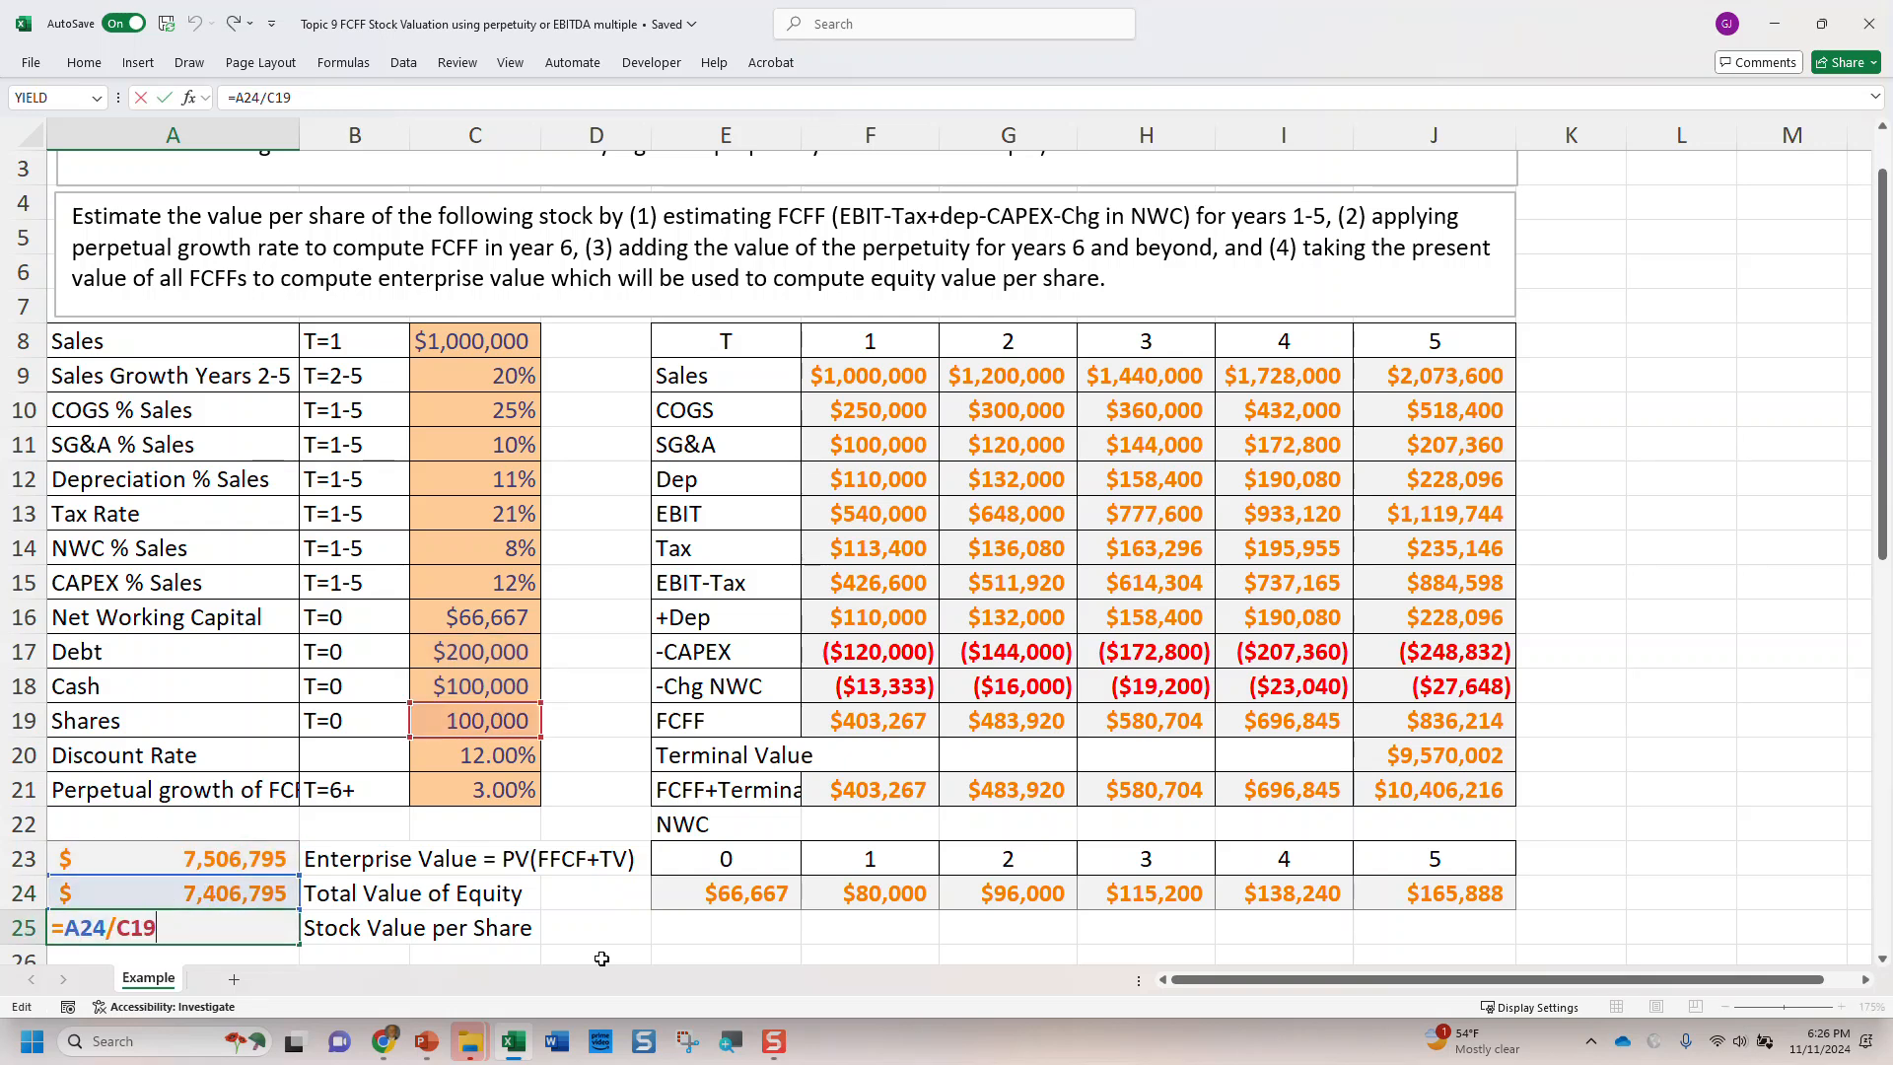
key("shift+Return")
key("F2")
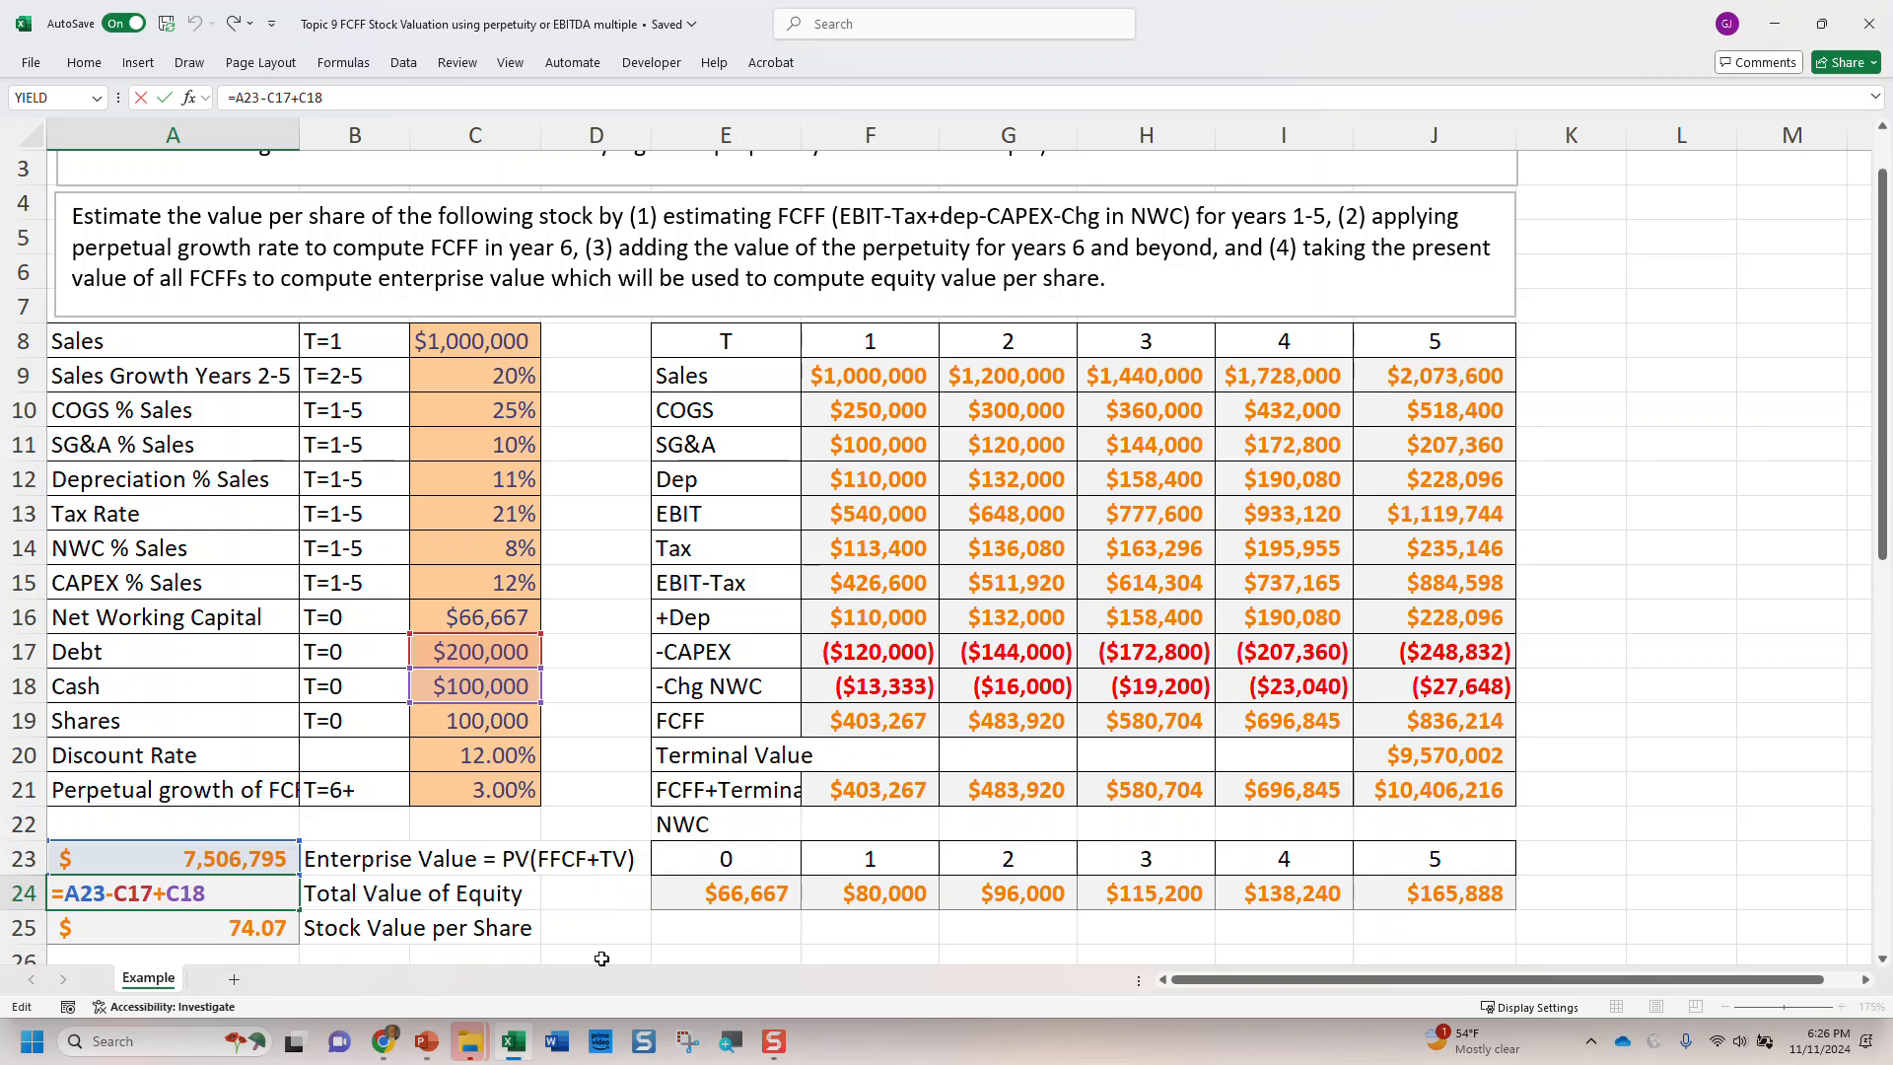
key("Return")
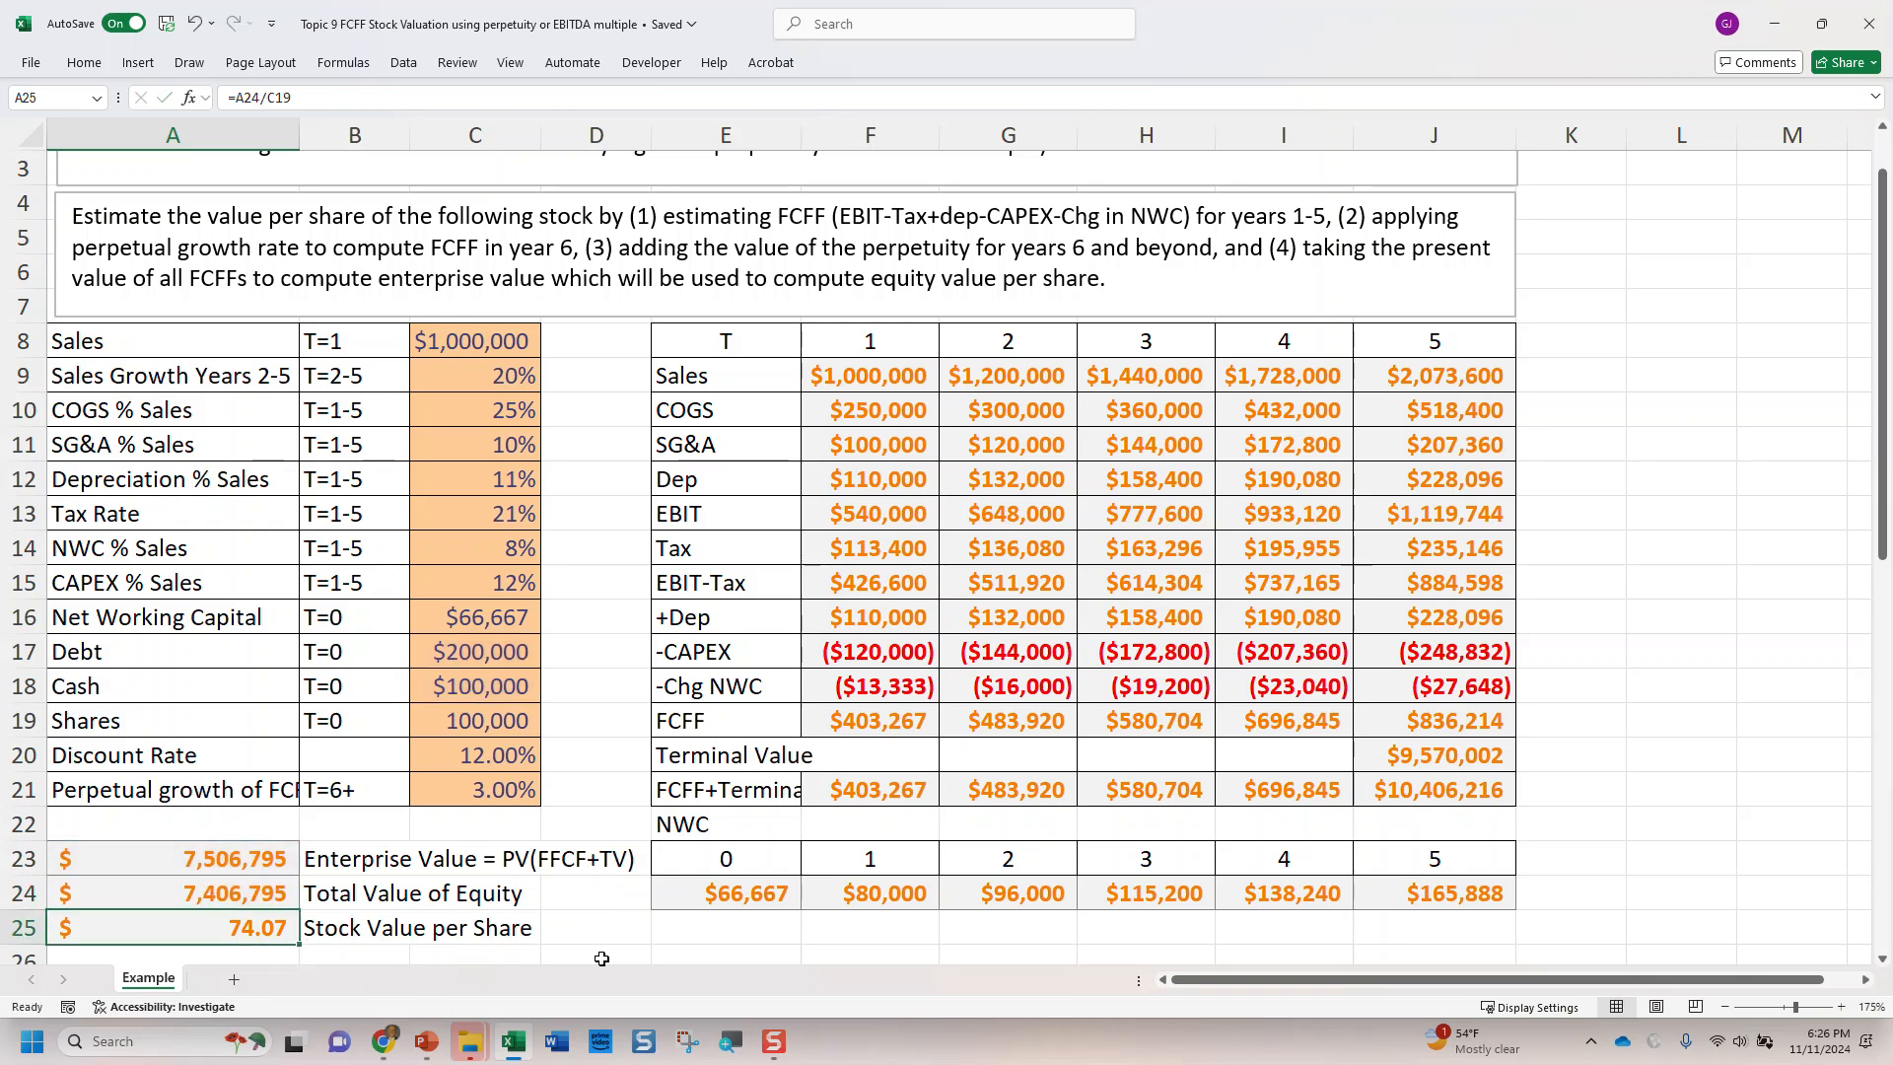
key("F2")
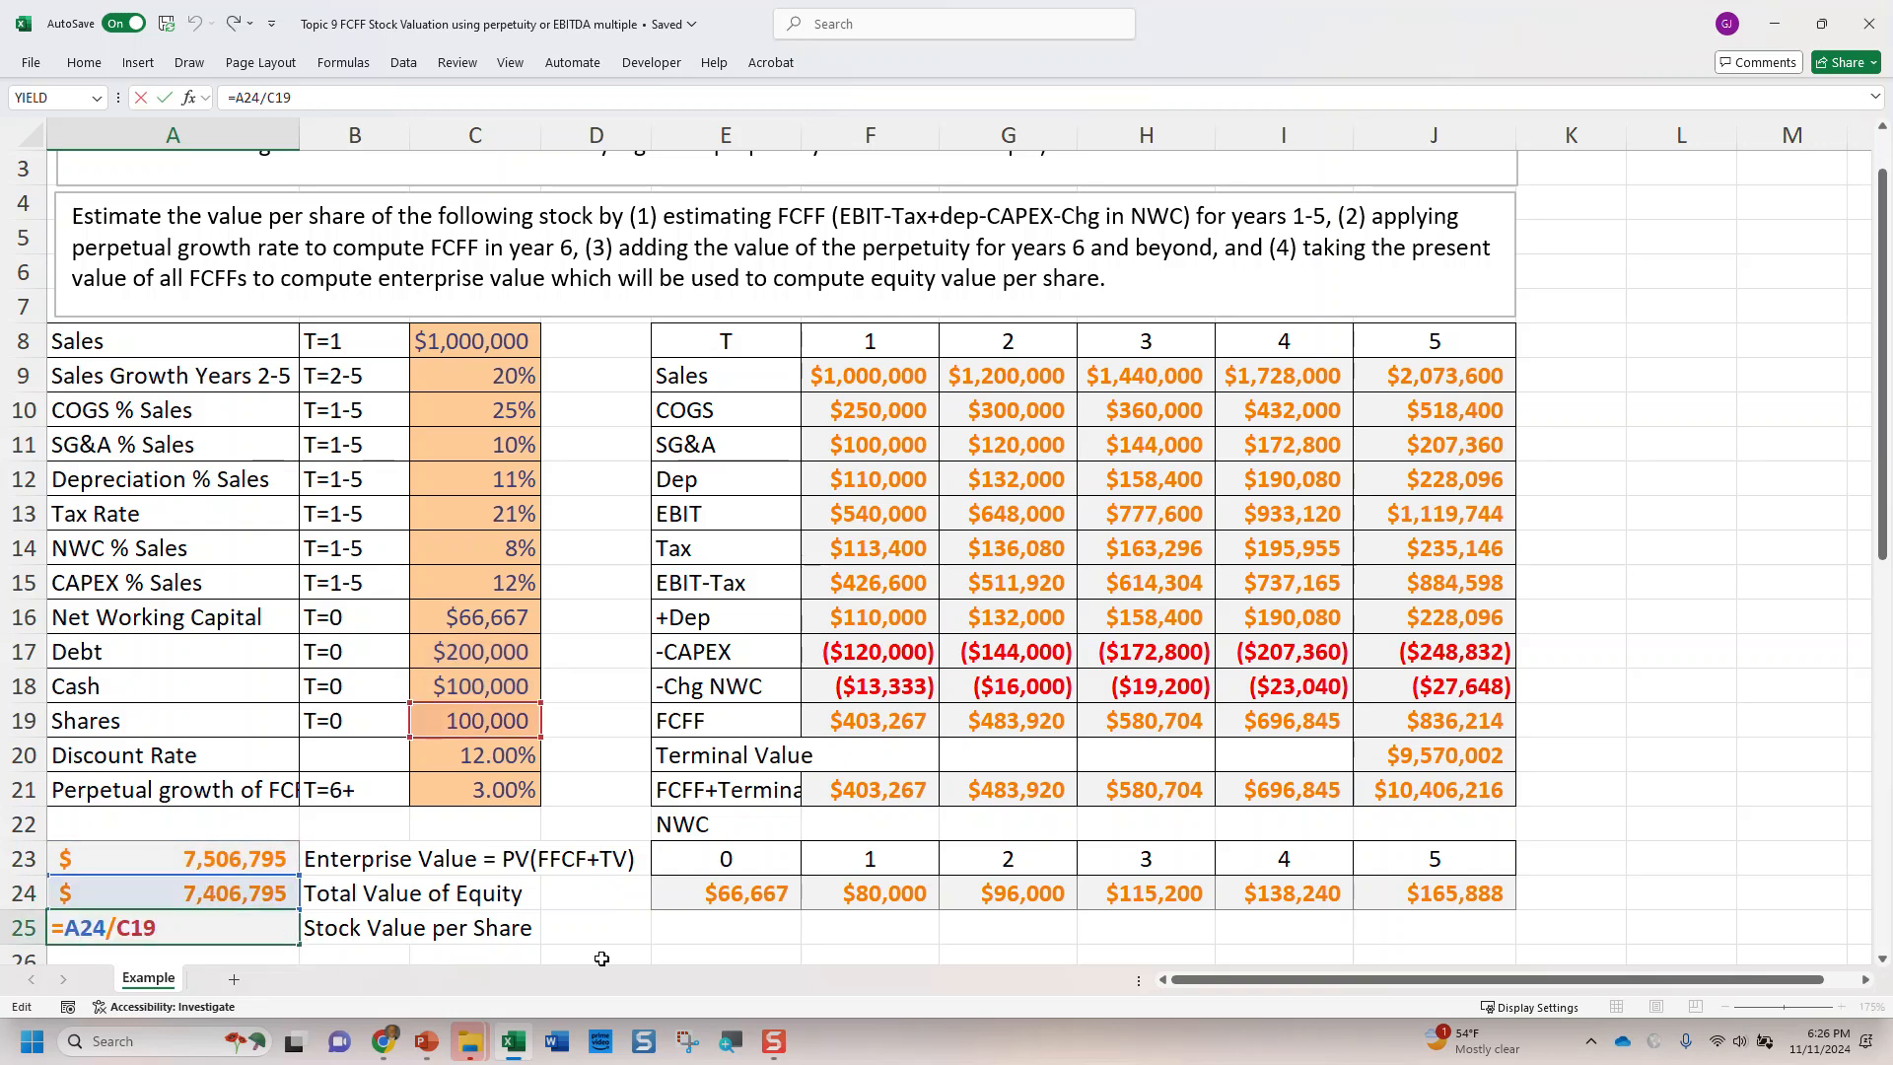
key("Escape")
key("F2")
key("Escape")
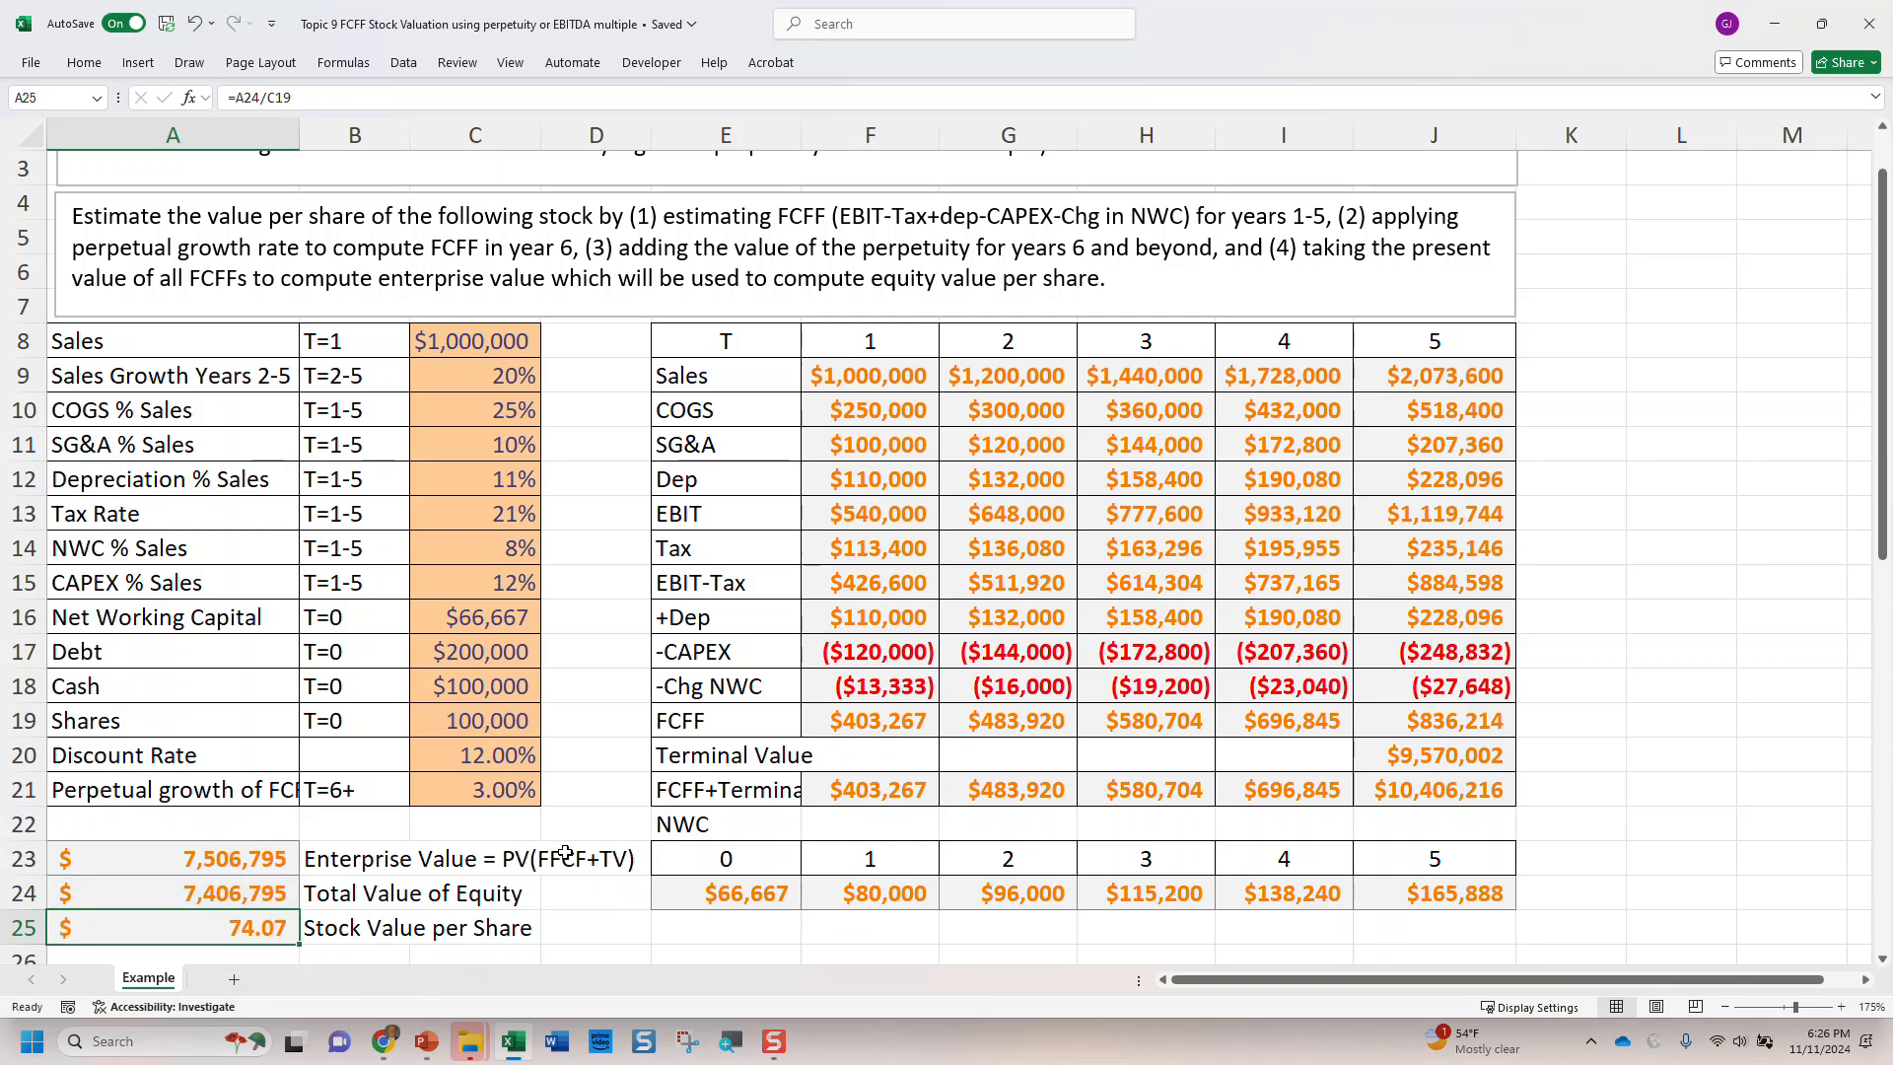
Step: Fill the year 5 terminal value cell J20 with yellow
left_click(1451, 751)
left_click(84, 62)
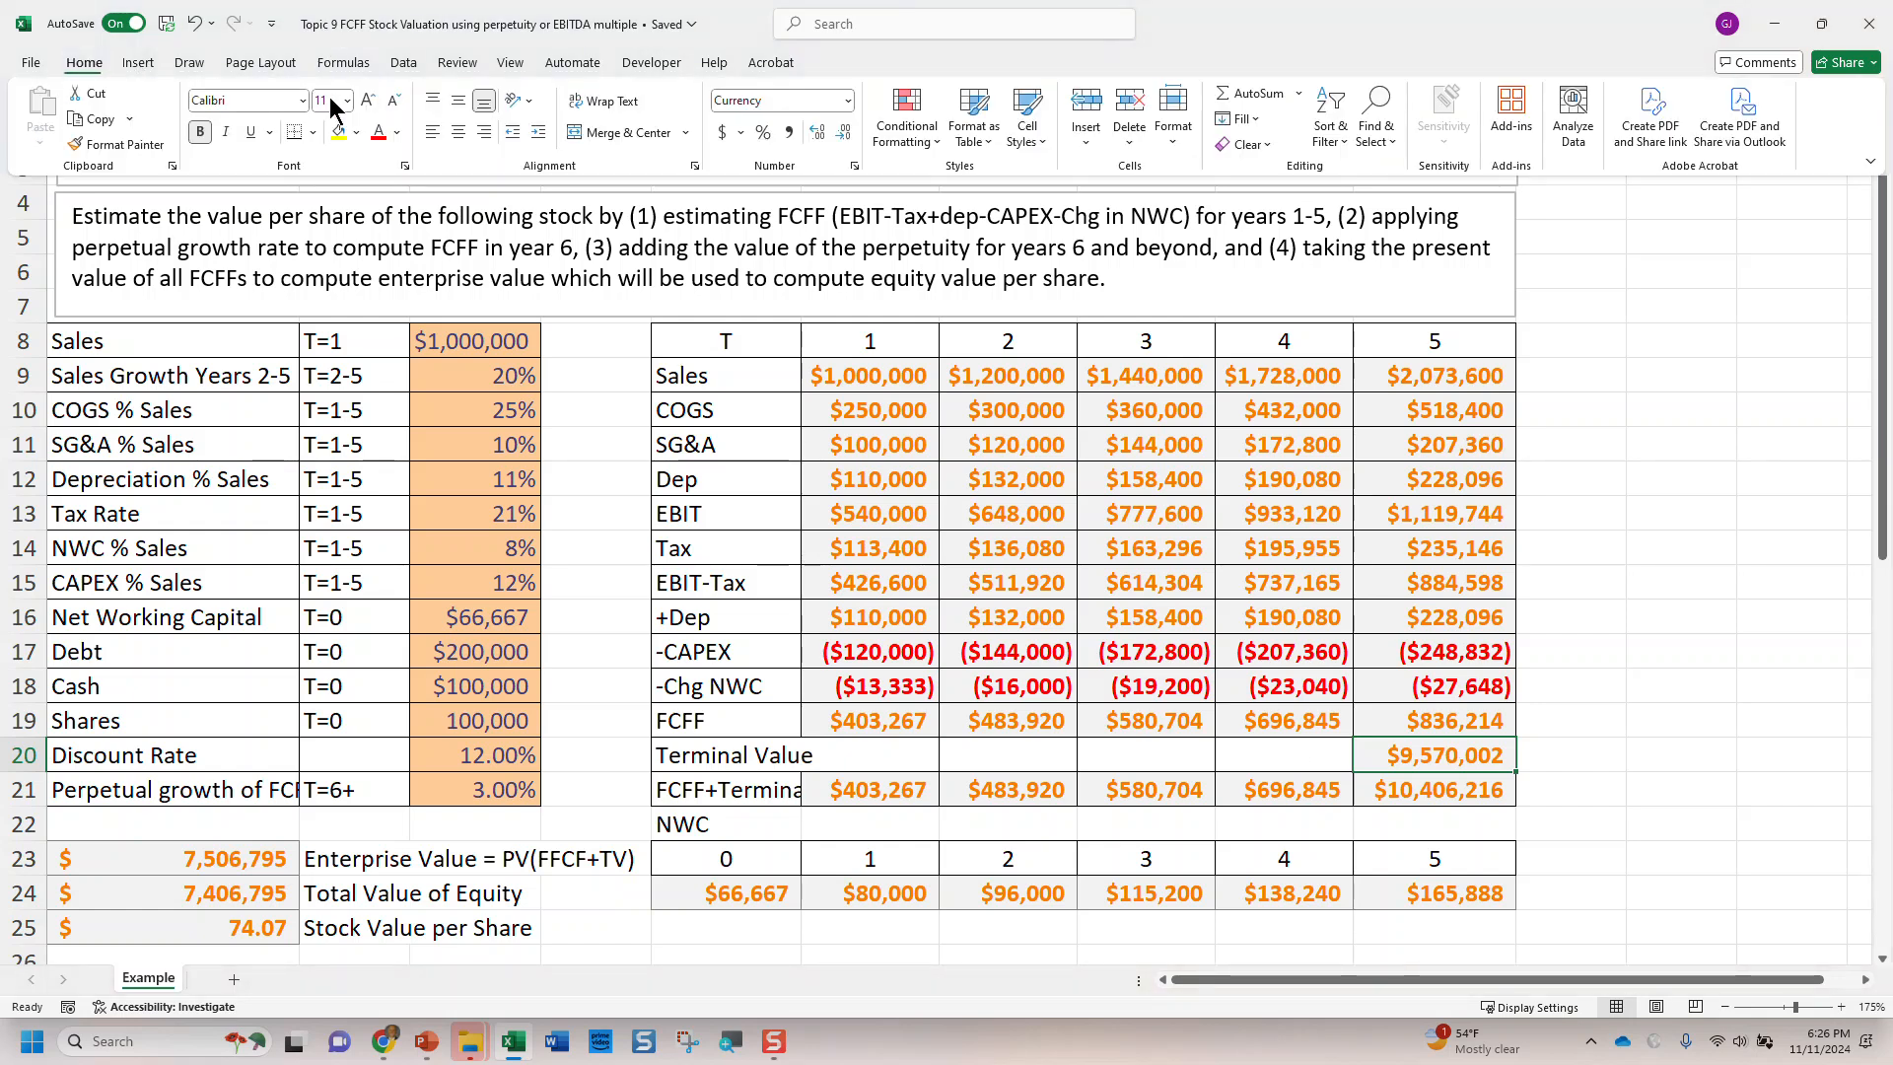
left_click(338, 132)
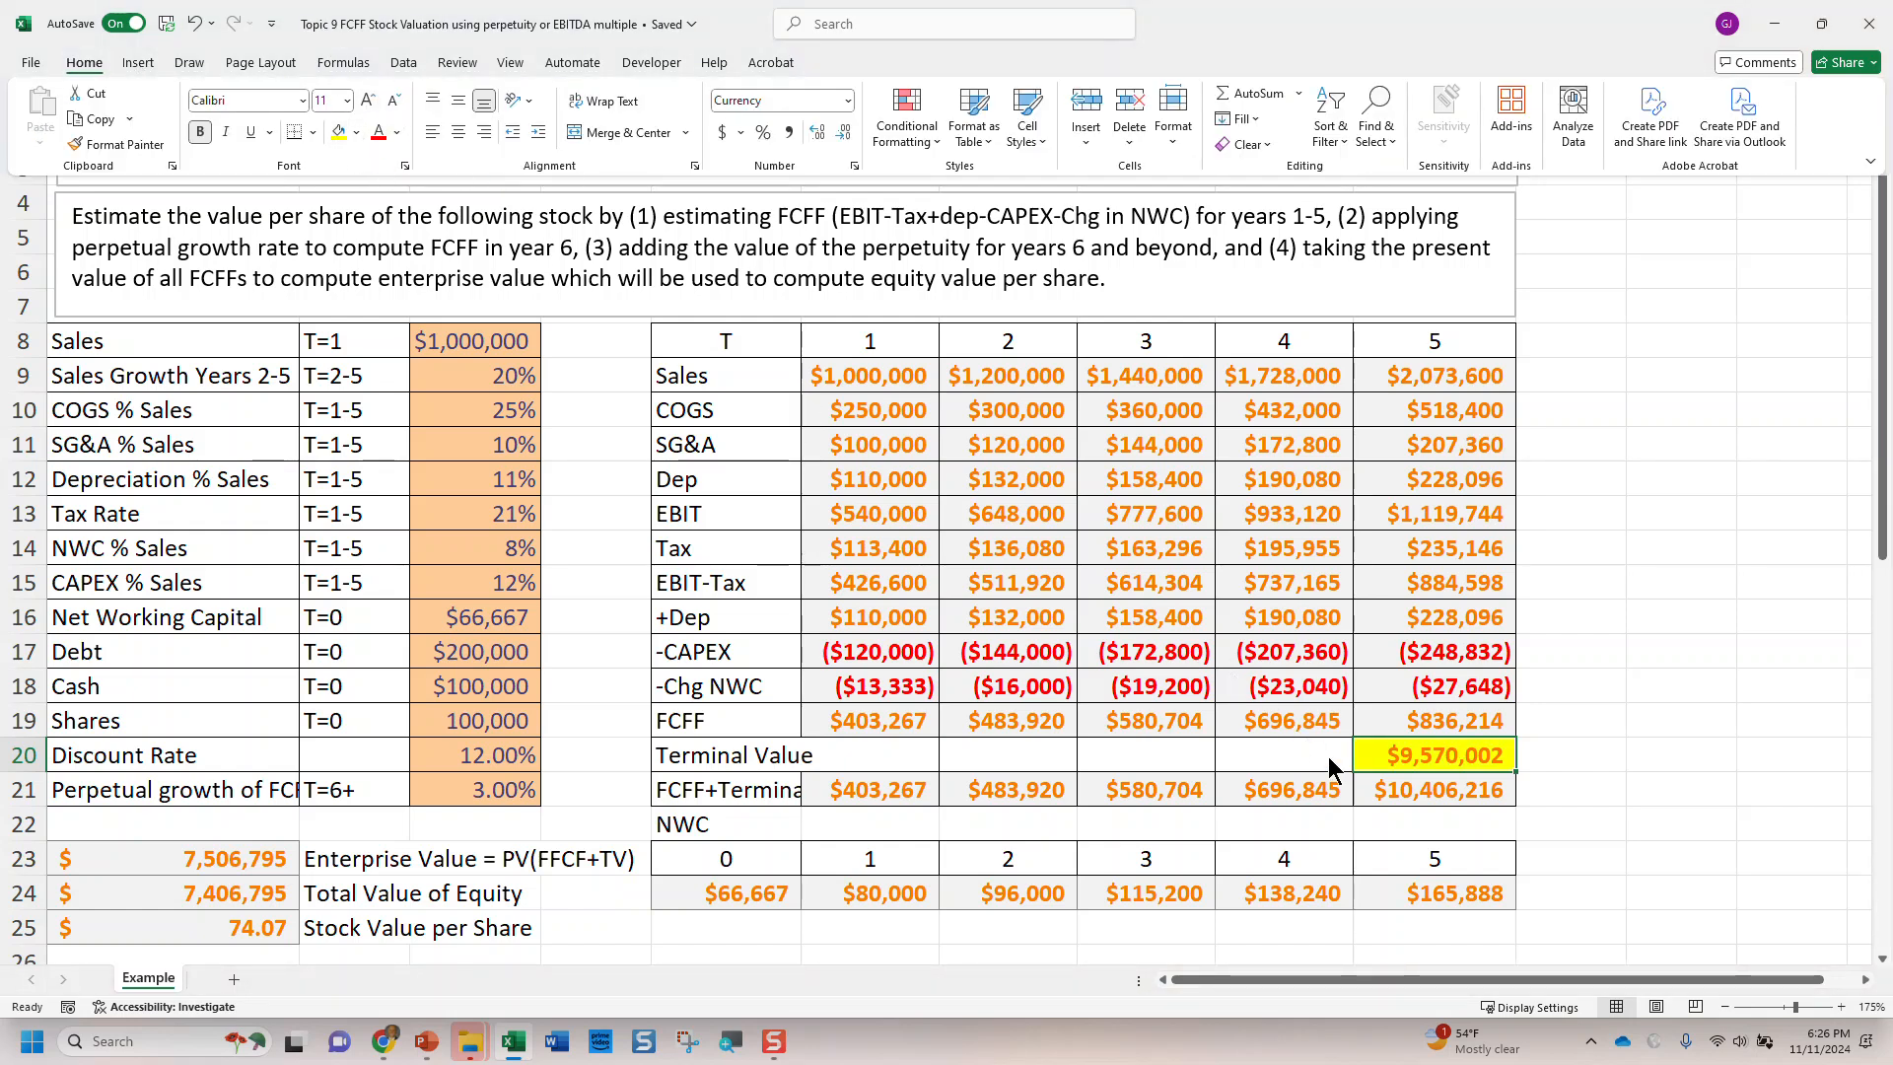
Step: Highlight the forecast columns for years 1 to 5 and review the formula in the yellow terminal value cell J20
left_click(1447, 761)
left_click(1436, 787)
left_click(1438, 753)
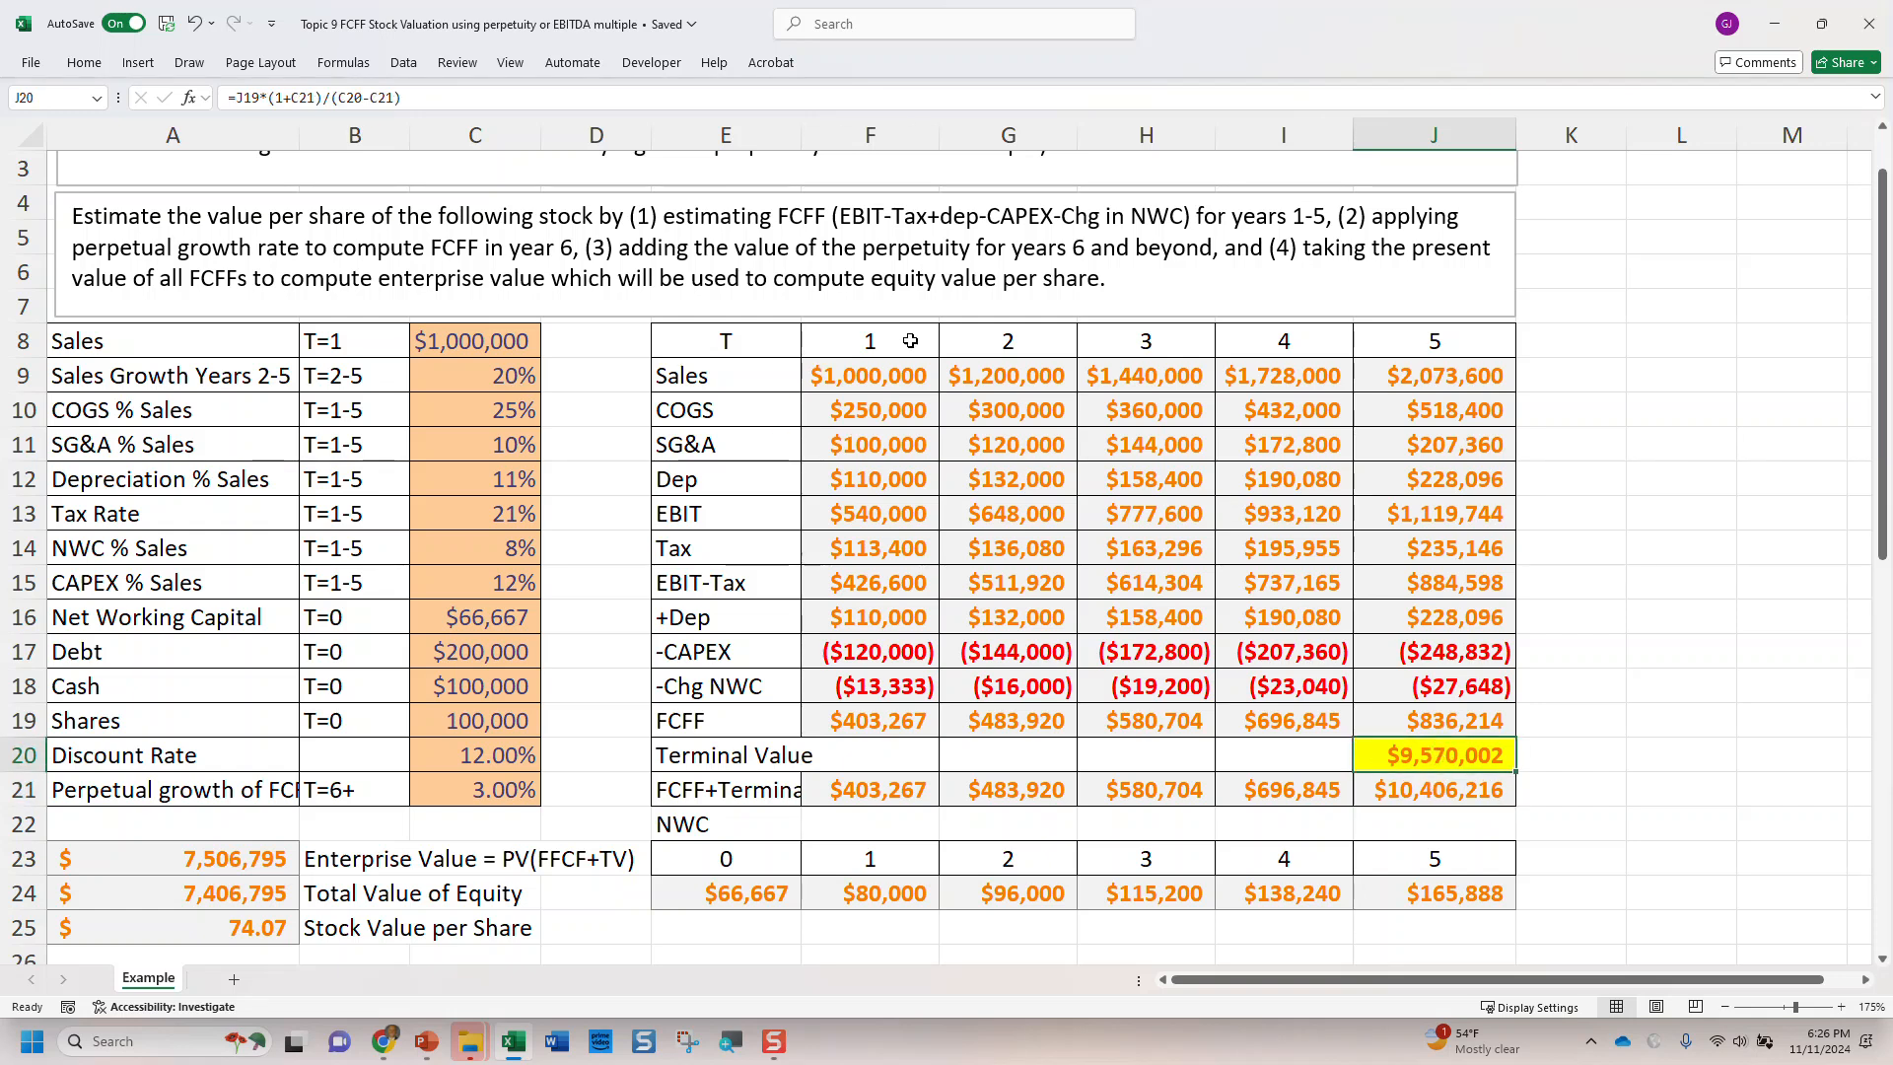
left_click_drag(859, 341, 1436, 879)
left_click(1445, 814)
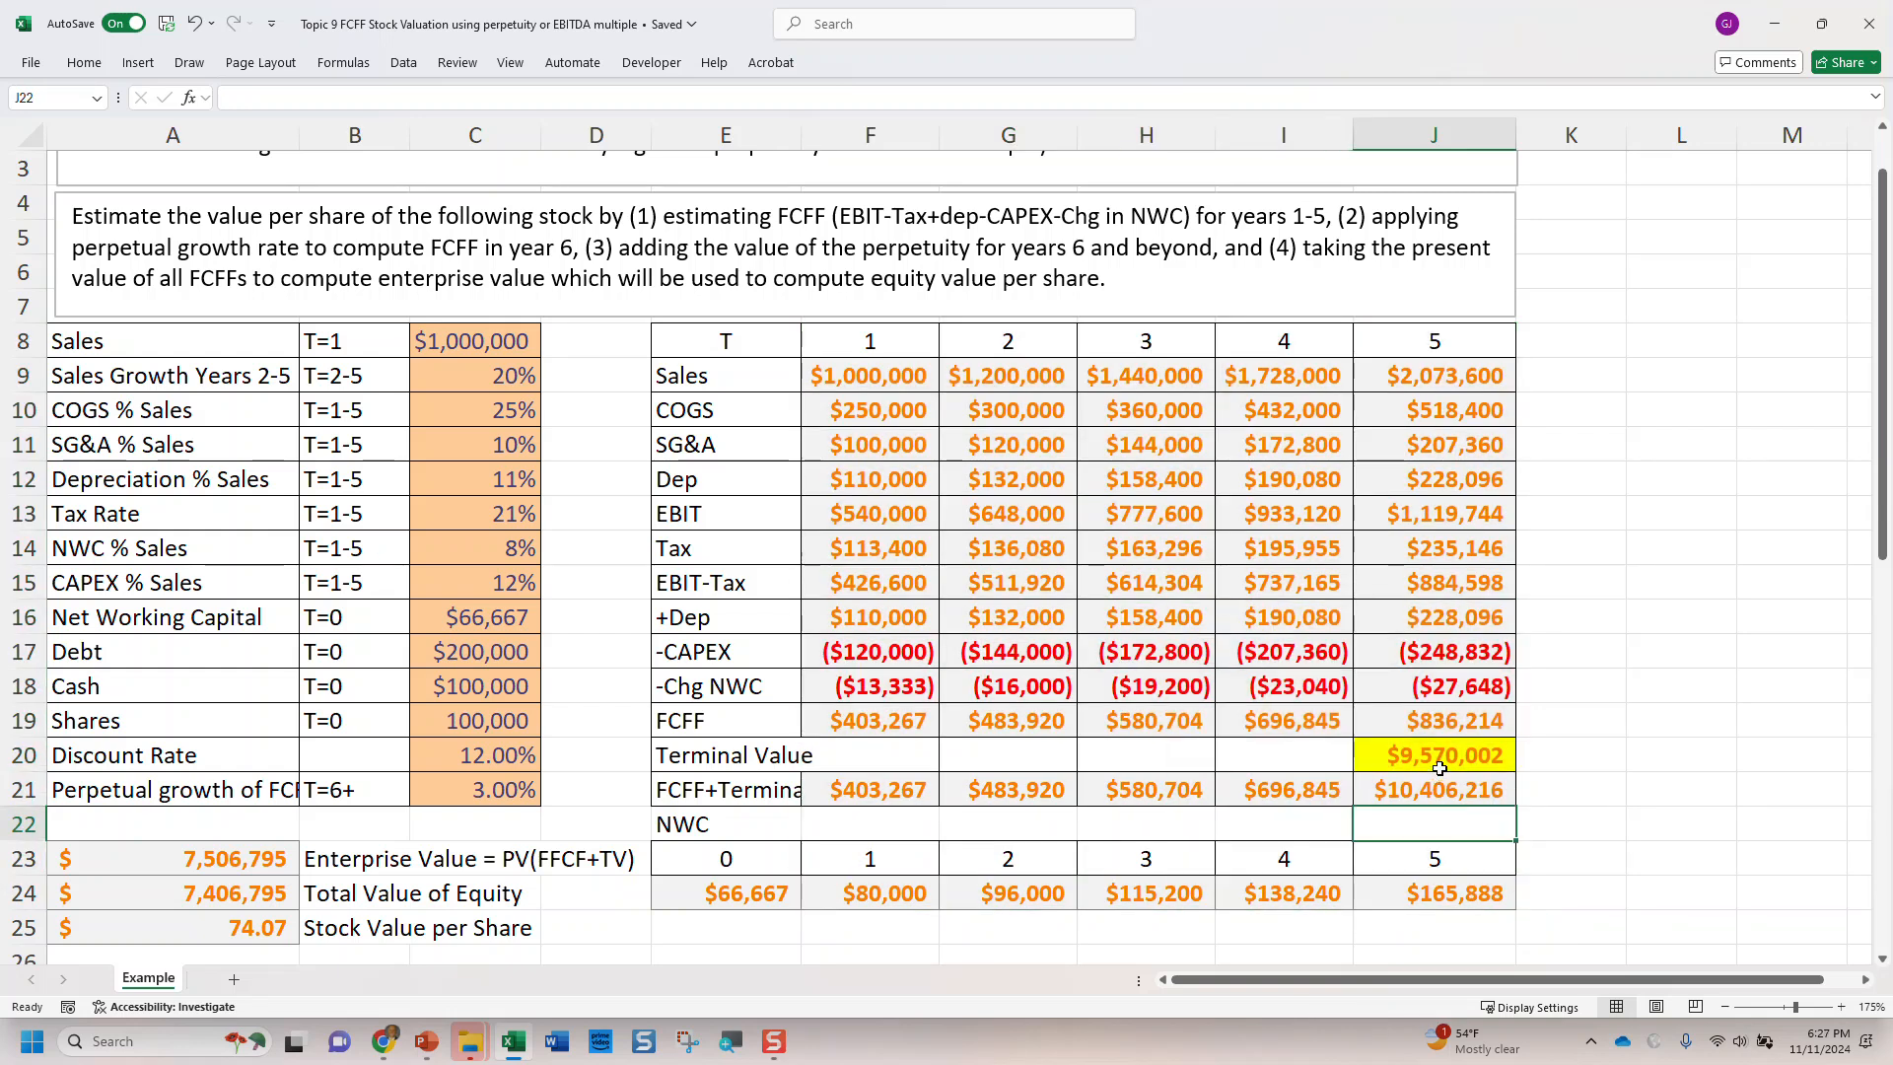
left_click(1422, 746)
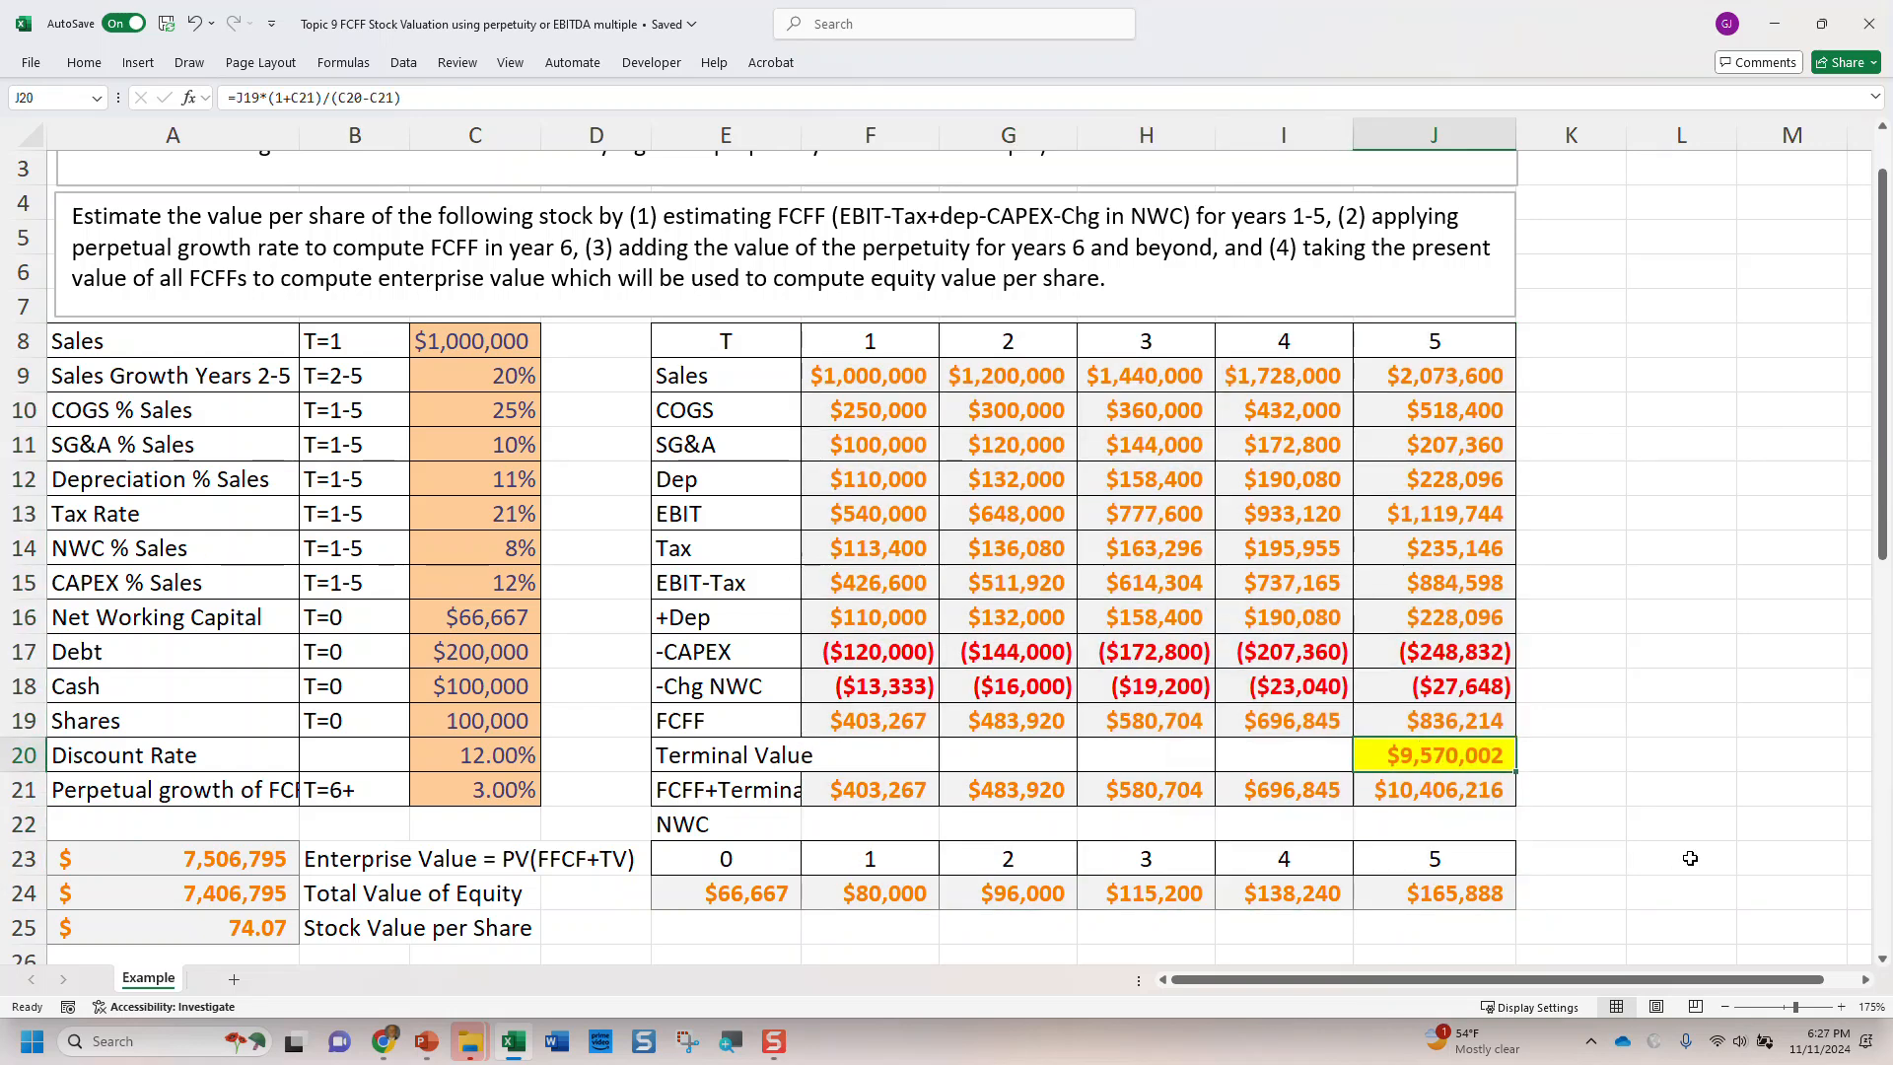
key("F2")
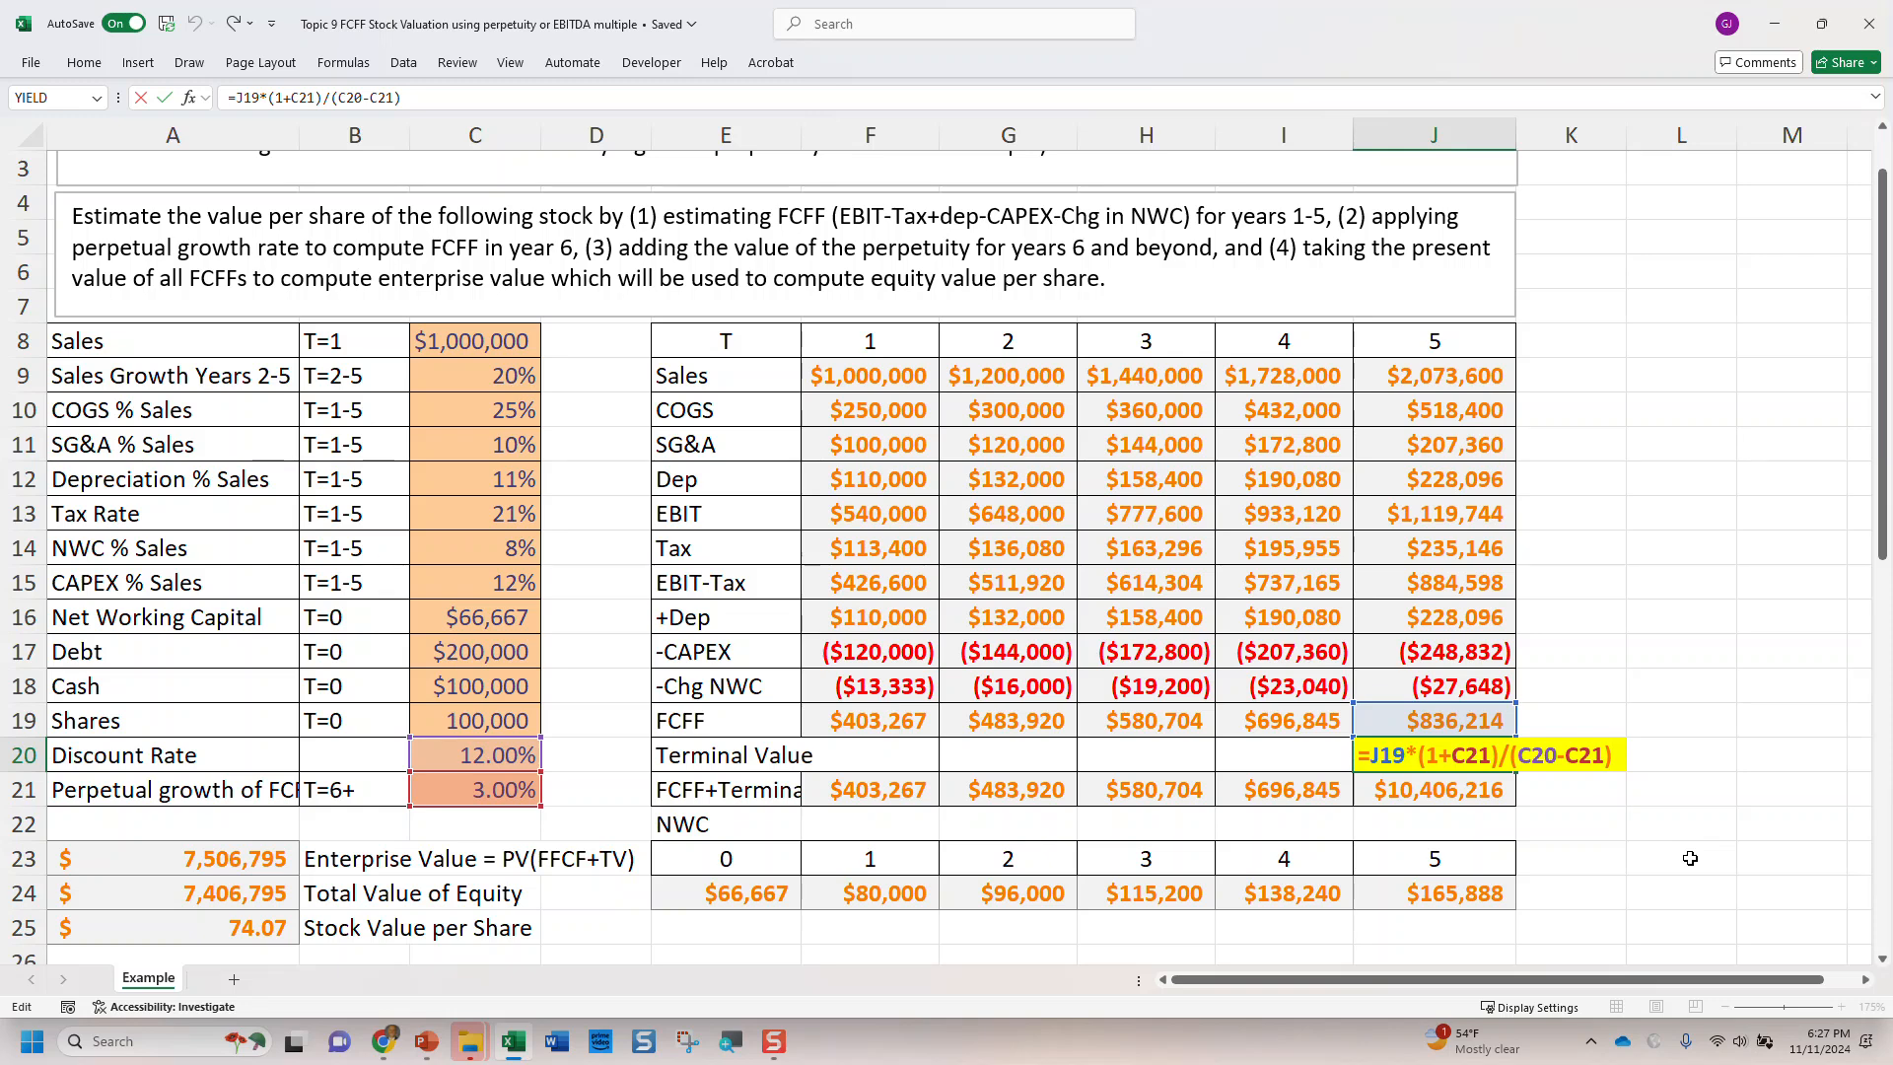
key("Escape")
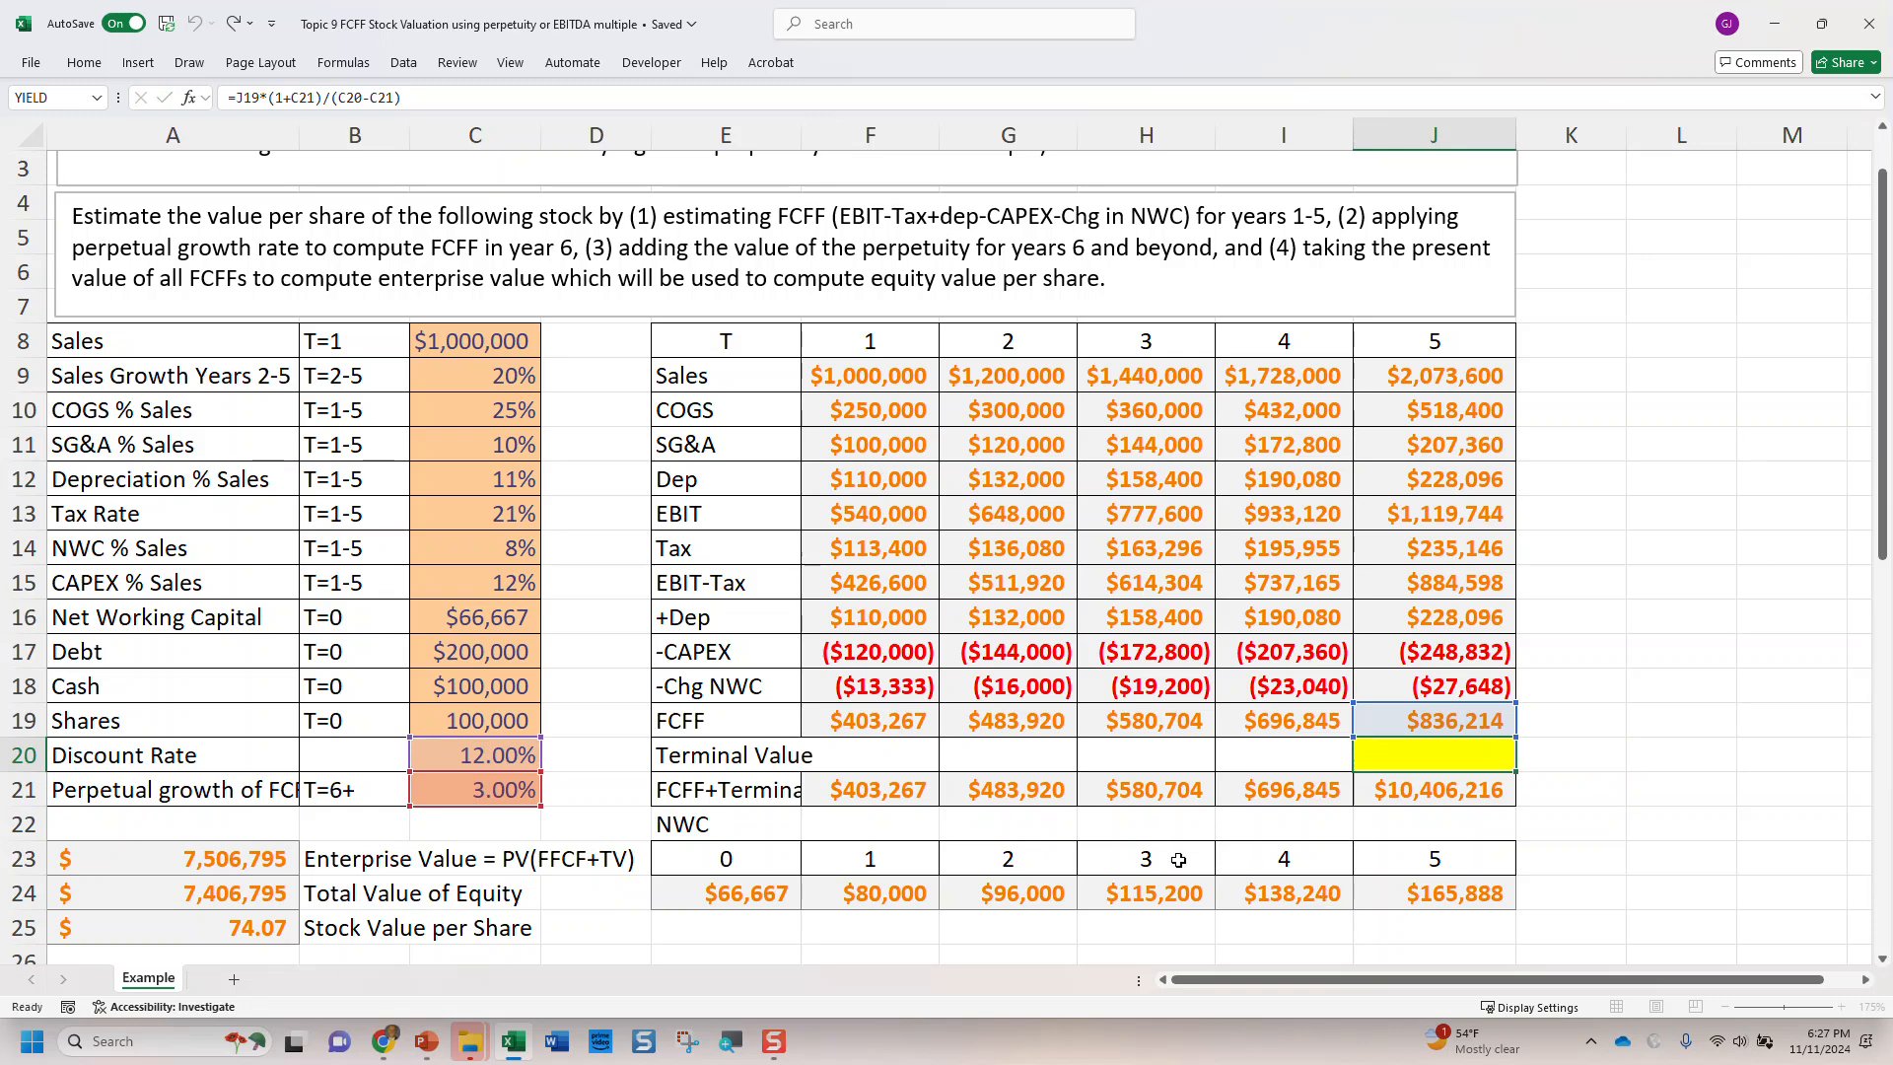
Step: Correct the misspelled word "abaove" to "above" in the EBITDA multiple exercise text box below the first valuation
scroll(1166, 849, "down", 2)
scroll(1166, 849, "down", 3)
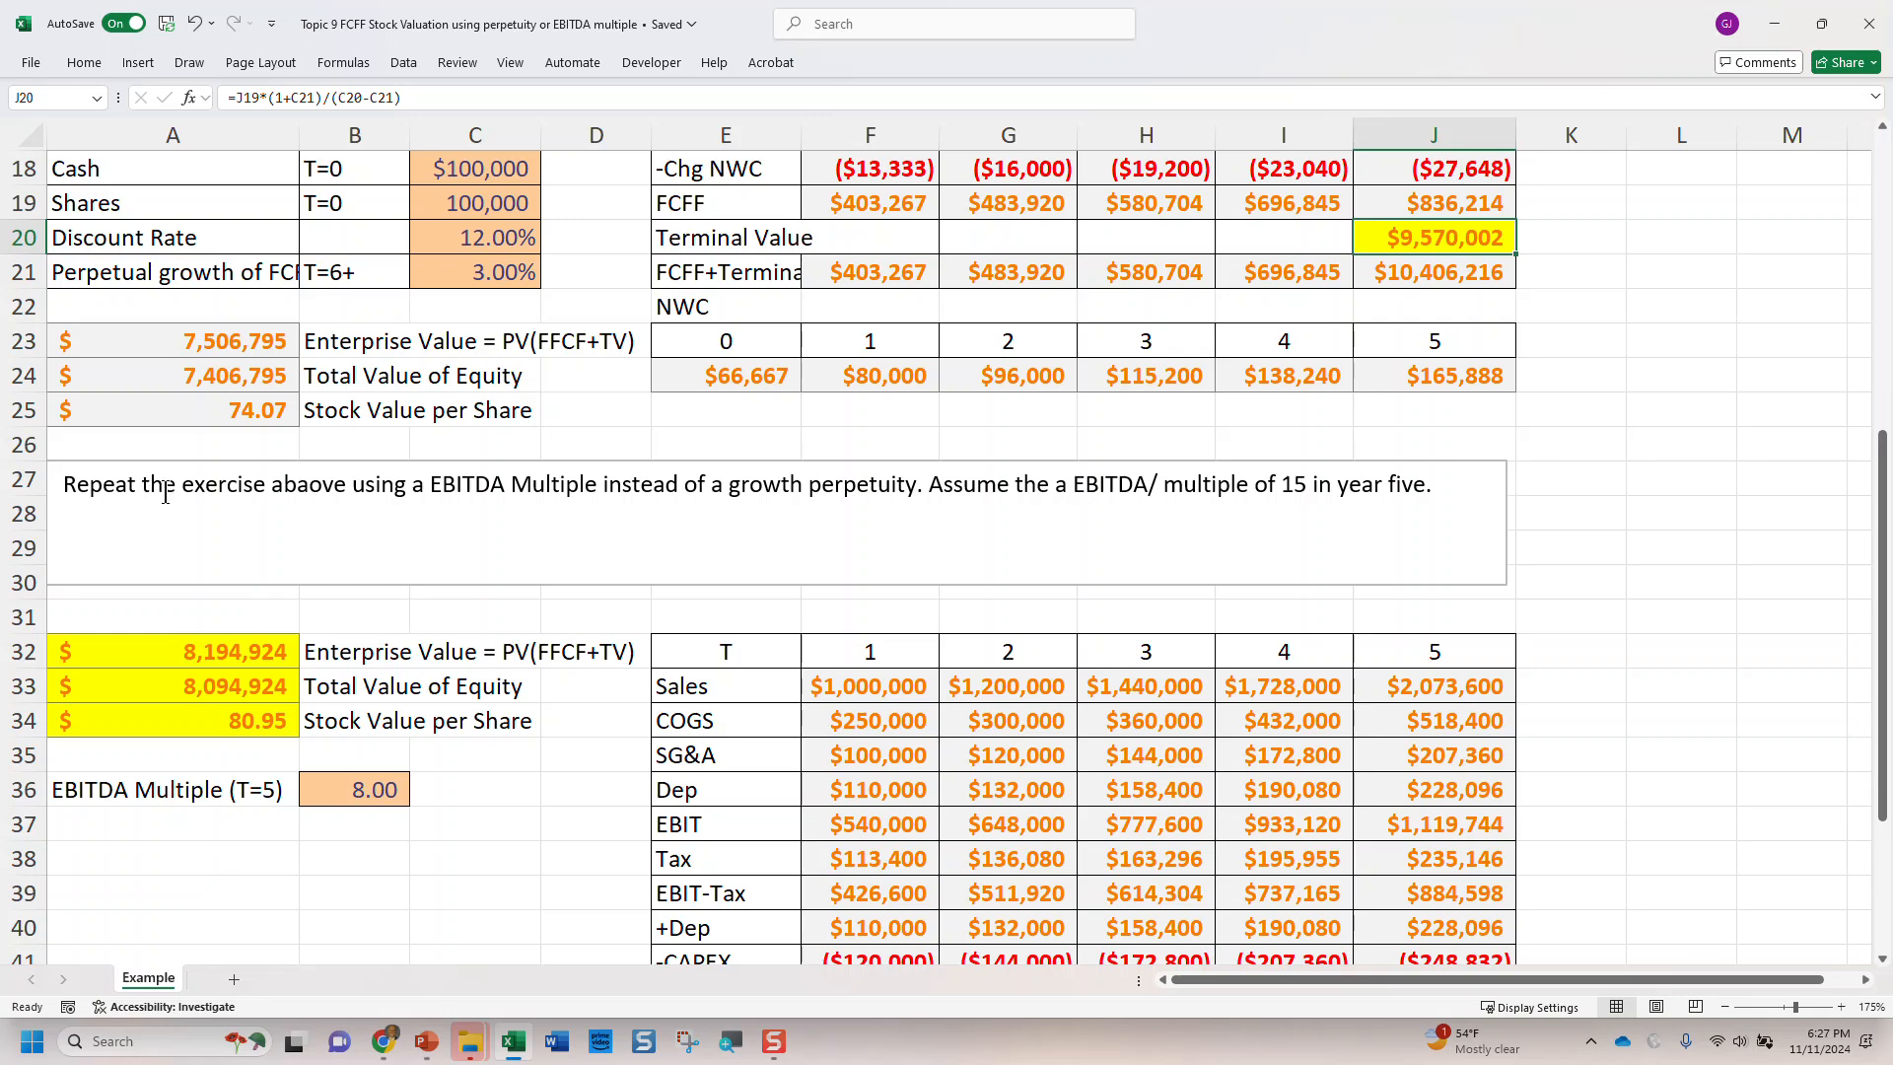
left_click(303, 489)
type("o")
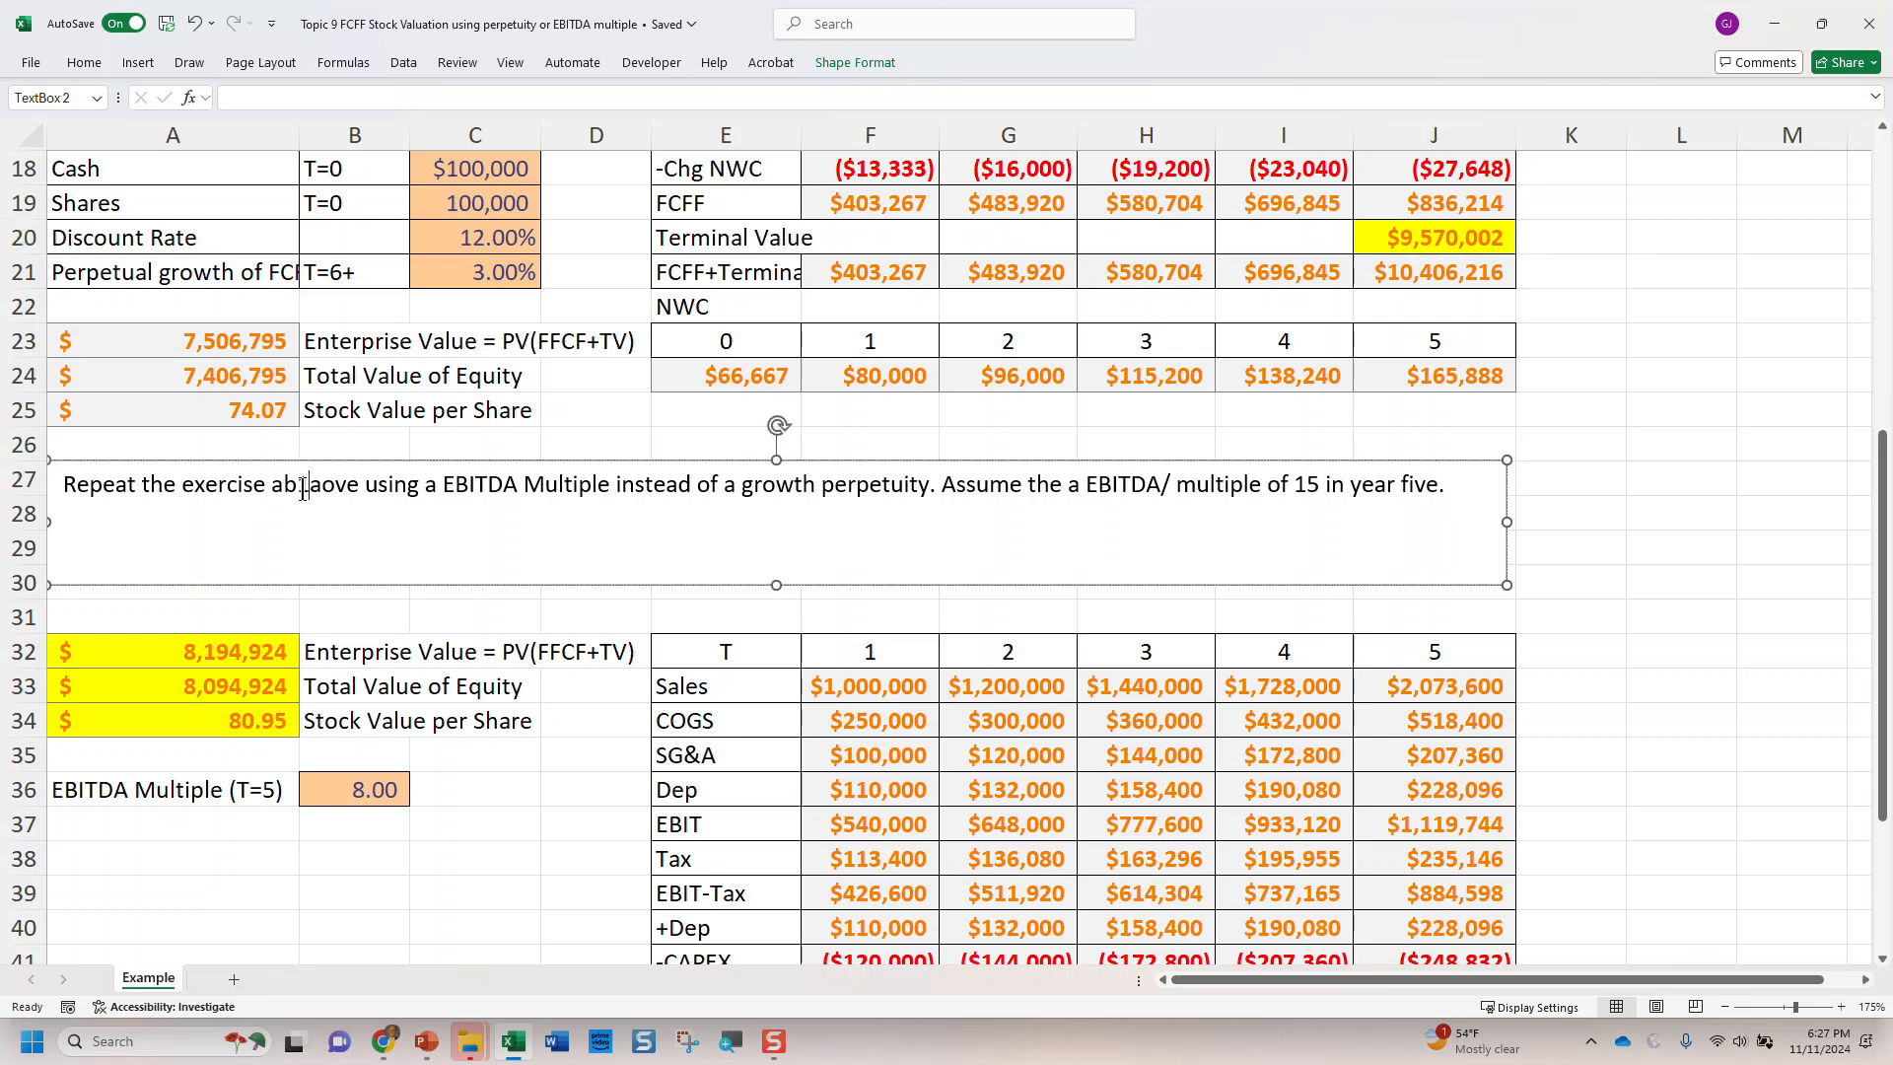
key("Delete")
key("Delete")
left_click(467, 650)
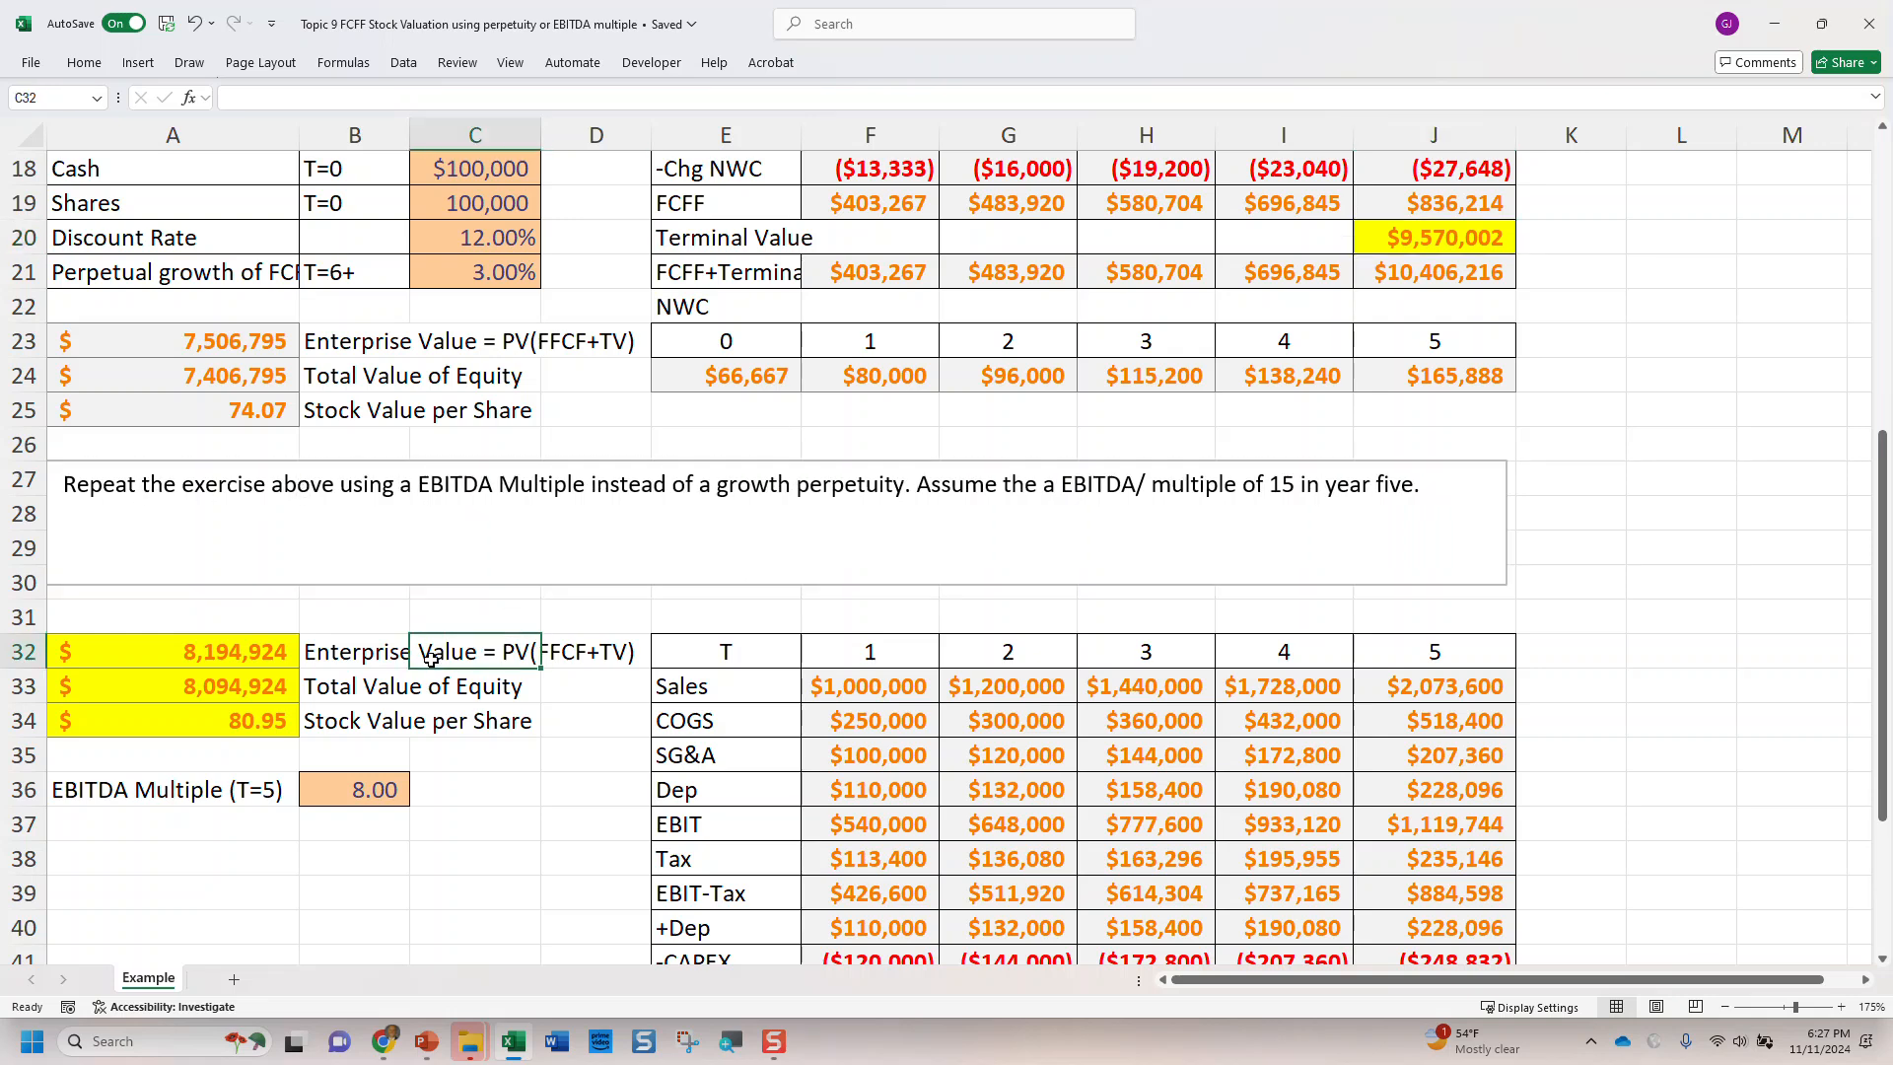
Step: Compare the perpetual growth assumption in A21:C21 with the EBITDA multiple label and input in A36:B36
left_click(120, 806)
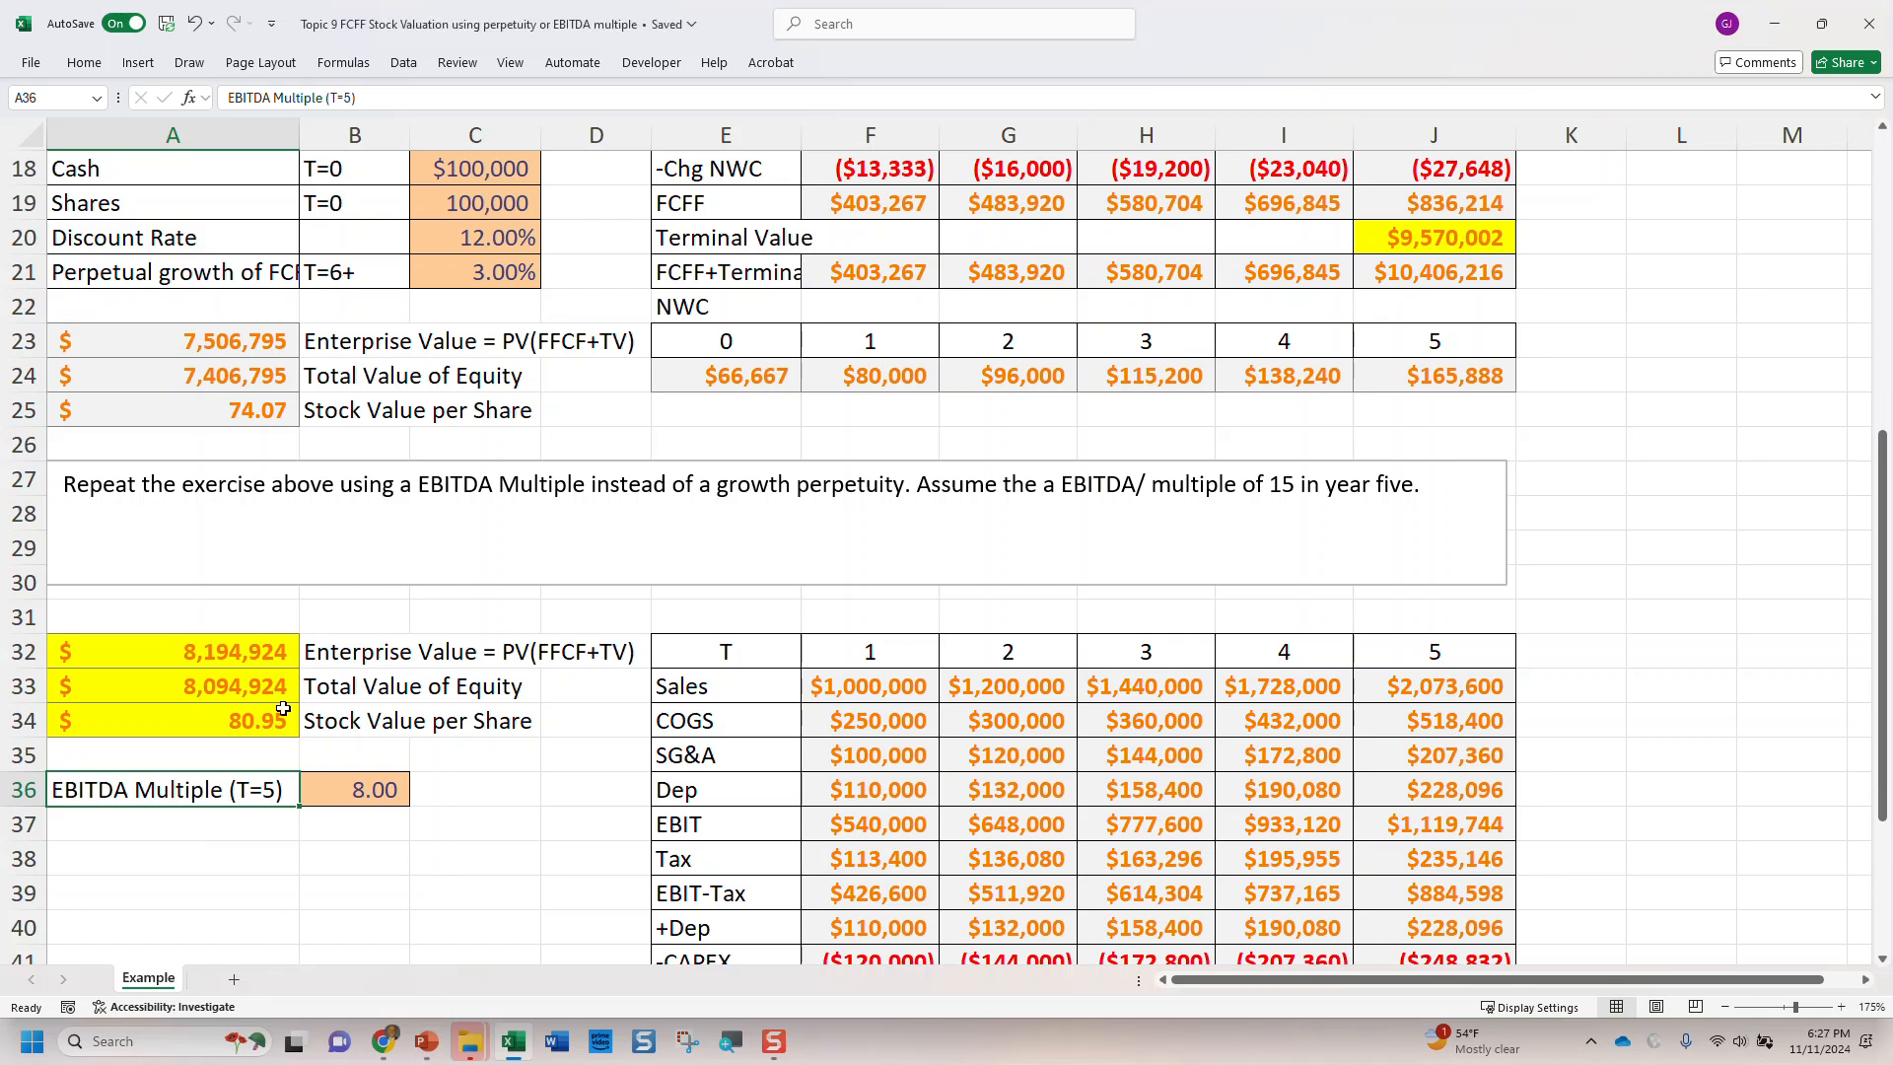
scroll(178, 424, "up", 2)
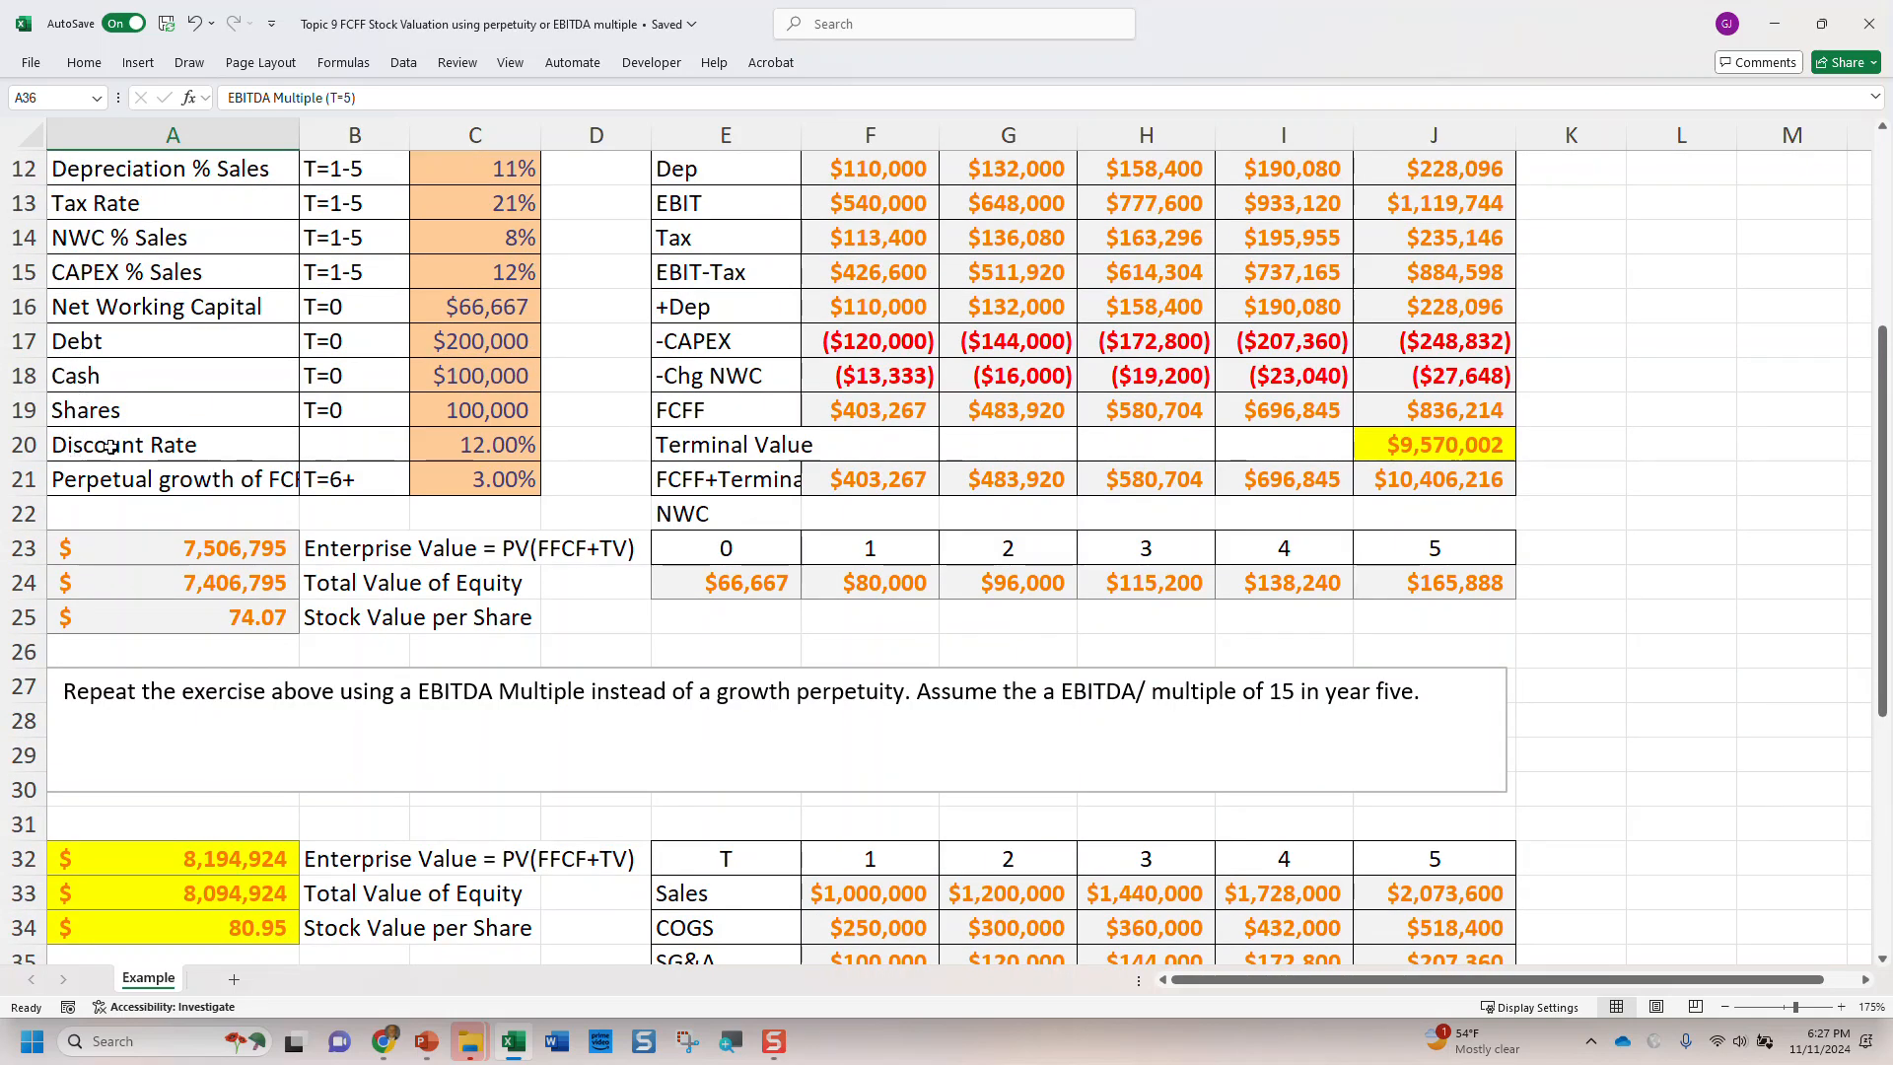
mouse_move(108, 445)
left_mouse_down()
mouse_move(496, 476)
mouse_move(107, 463)
left_mouse_up()
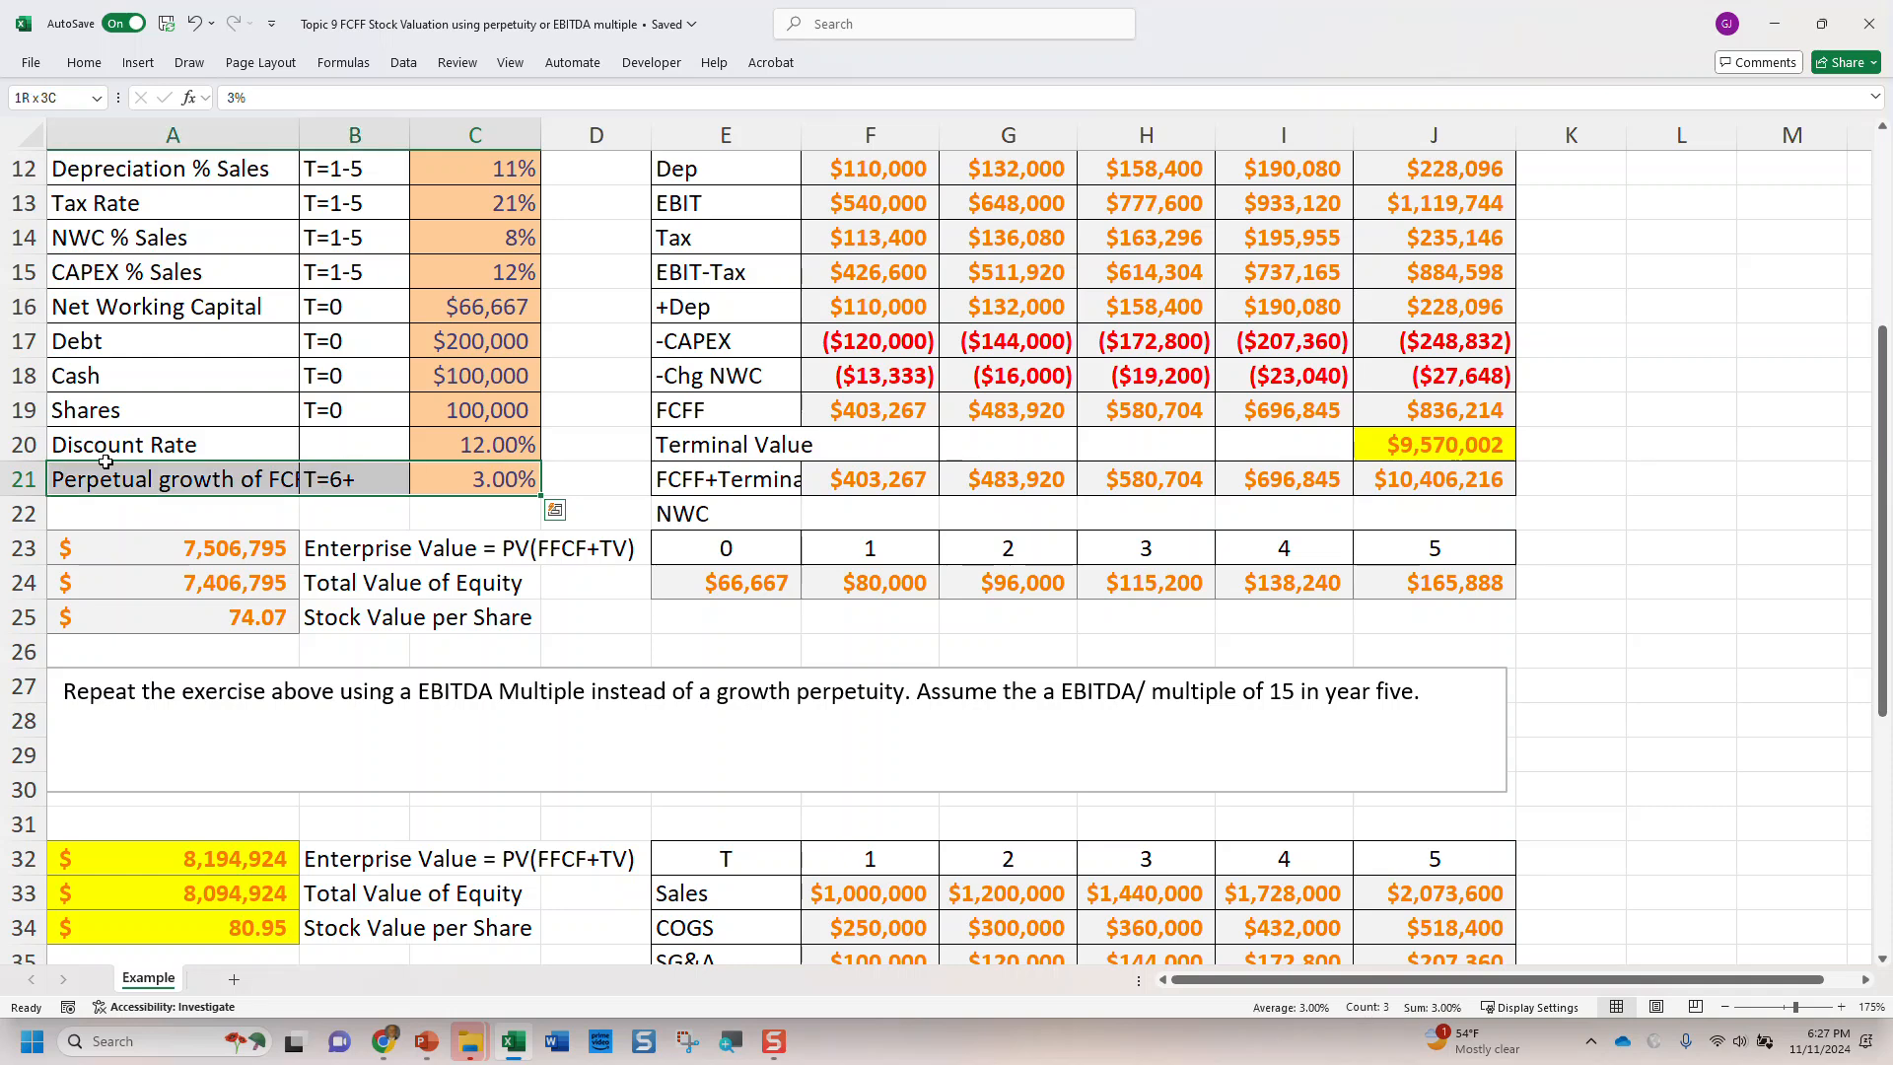
scroll(194, 684, "down", 4)
left_click(194, 683)
left_click(106, 589)
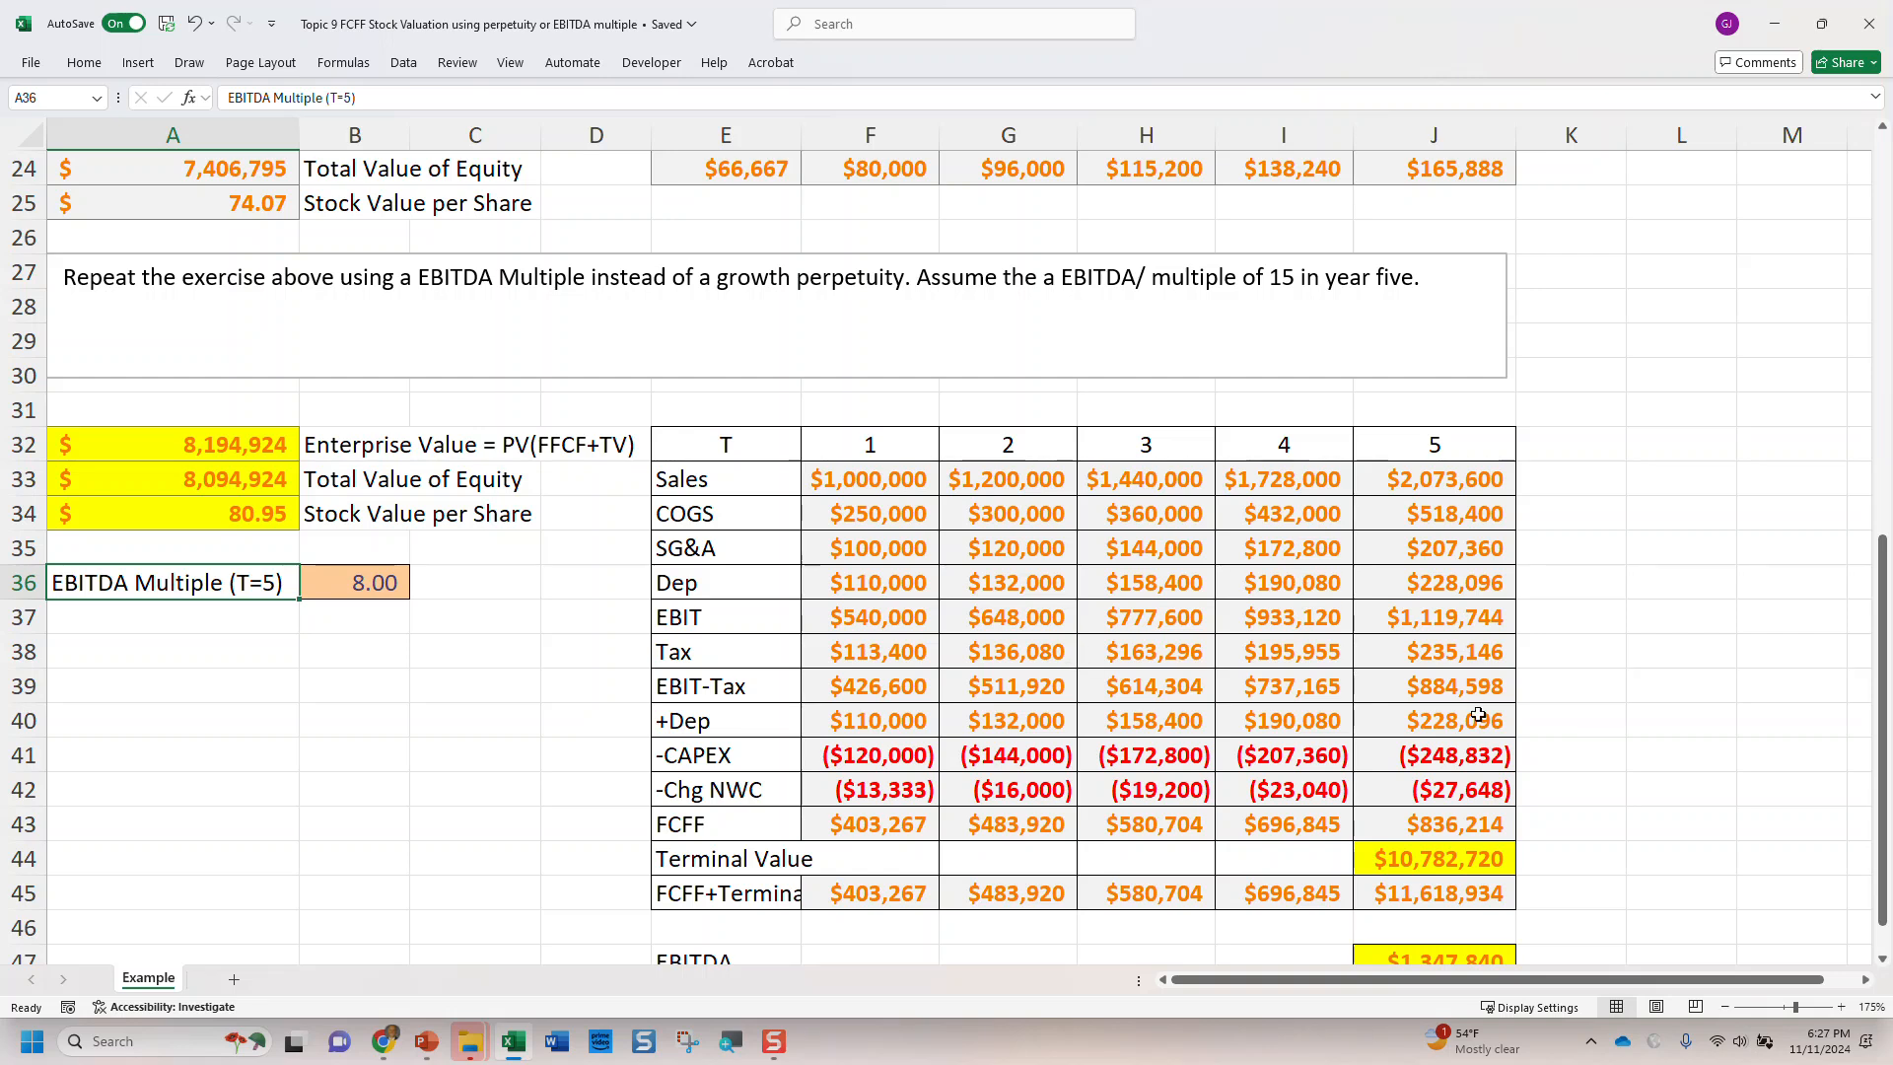
left_click(514, 692)
left_click(365, 583)
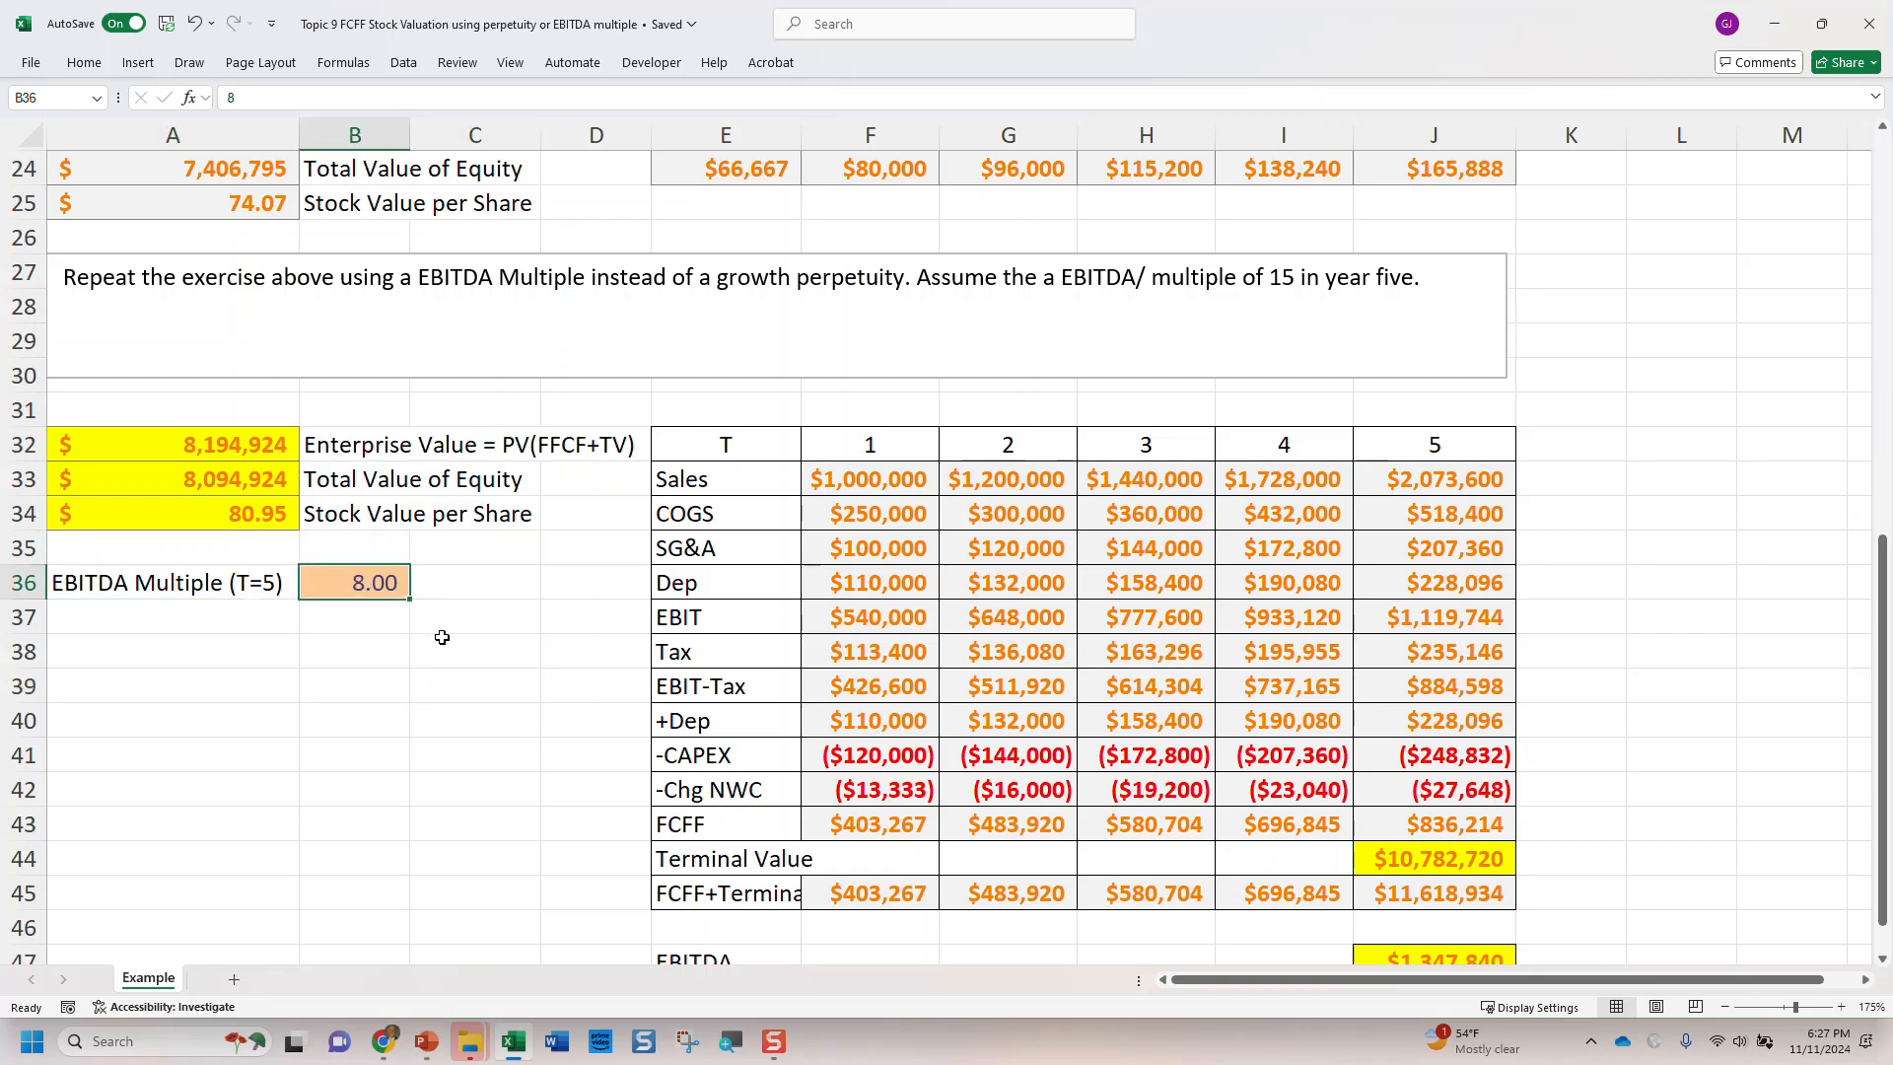
Step: Highlight the second forecast F33:J43 and the year 1 to 4 totals in F45:I45, and select terminal value cell J44
mouse_move(853, 478)
left_mouse_down()
mouse_move(867, 517)
mouse_move(1207, 754)
mouse_move(1377, 857)
mouse_move(1413, 831)
left_mouse_up()
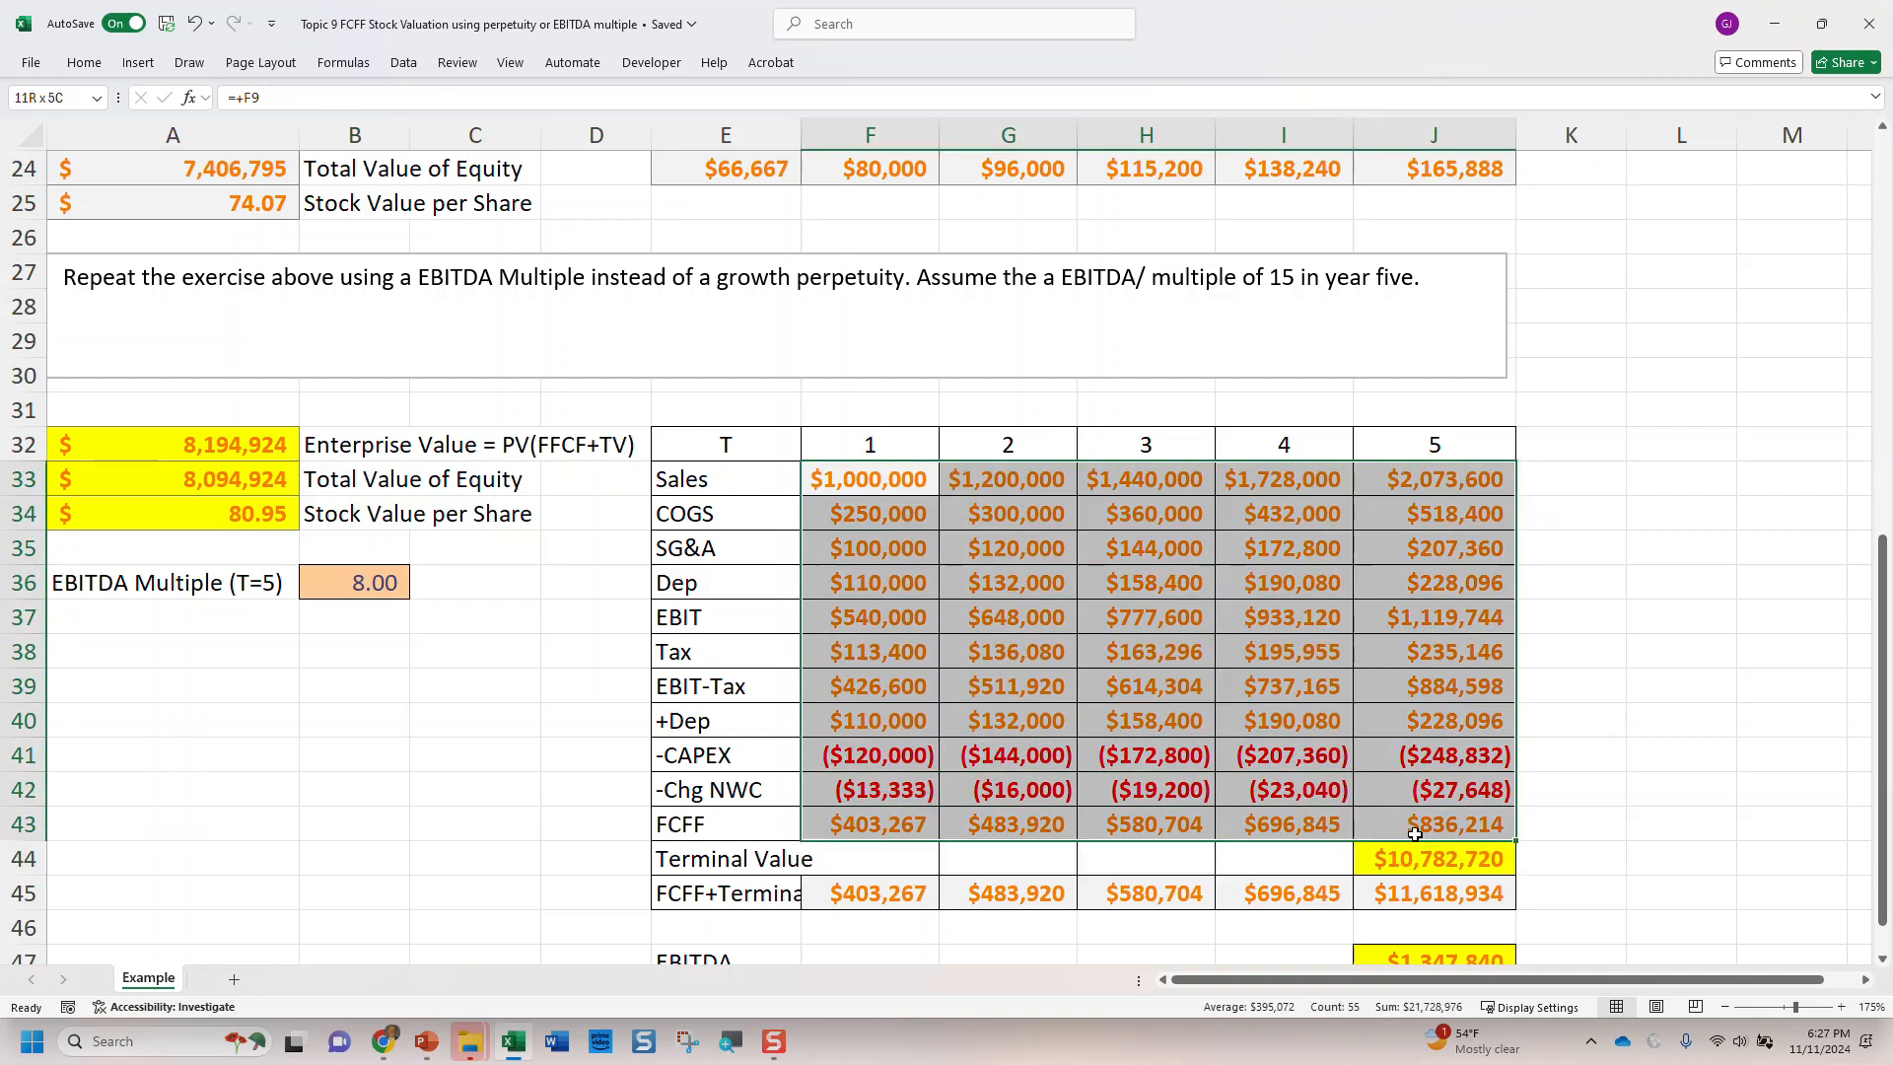
left_click_drag(868, 893, 1224, 893)
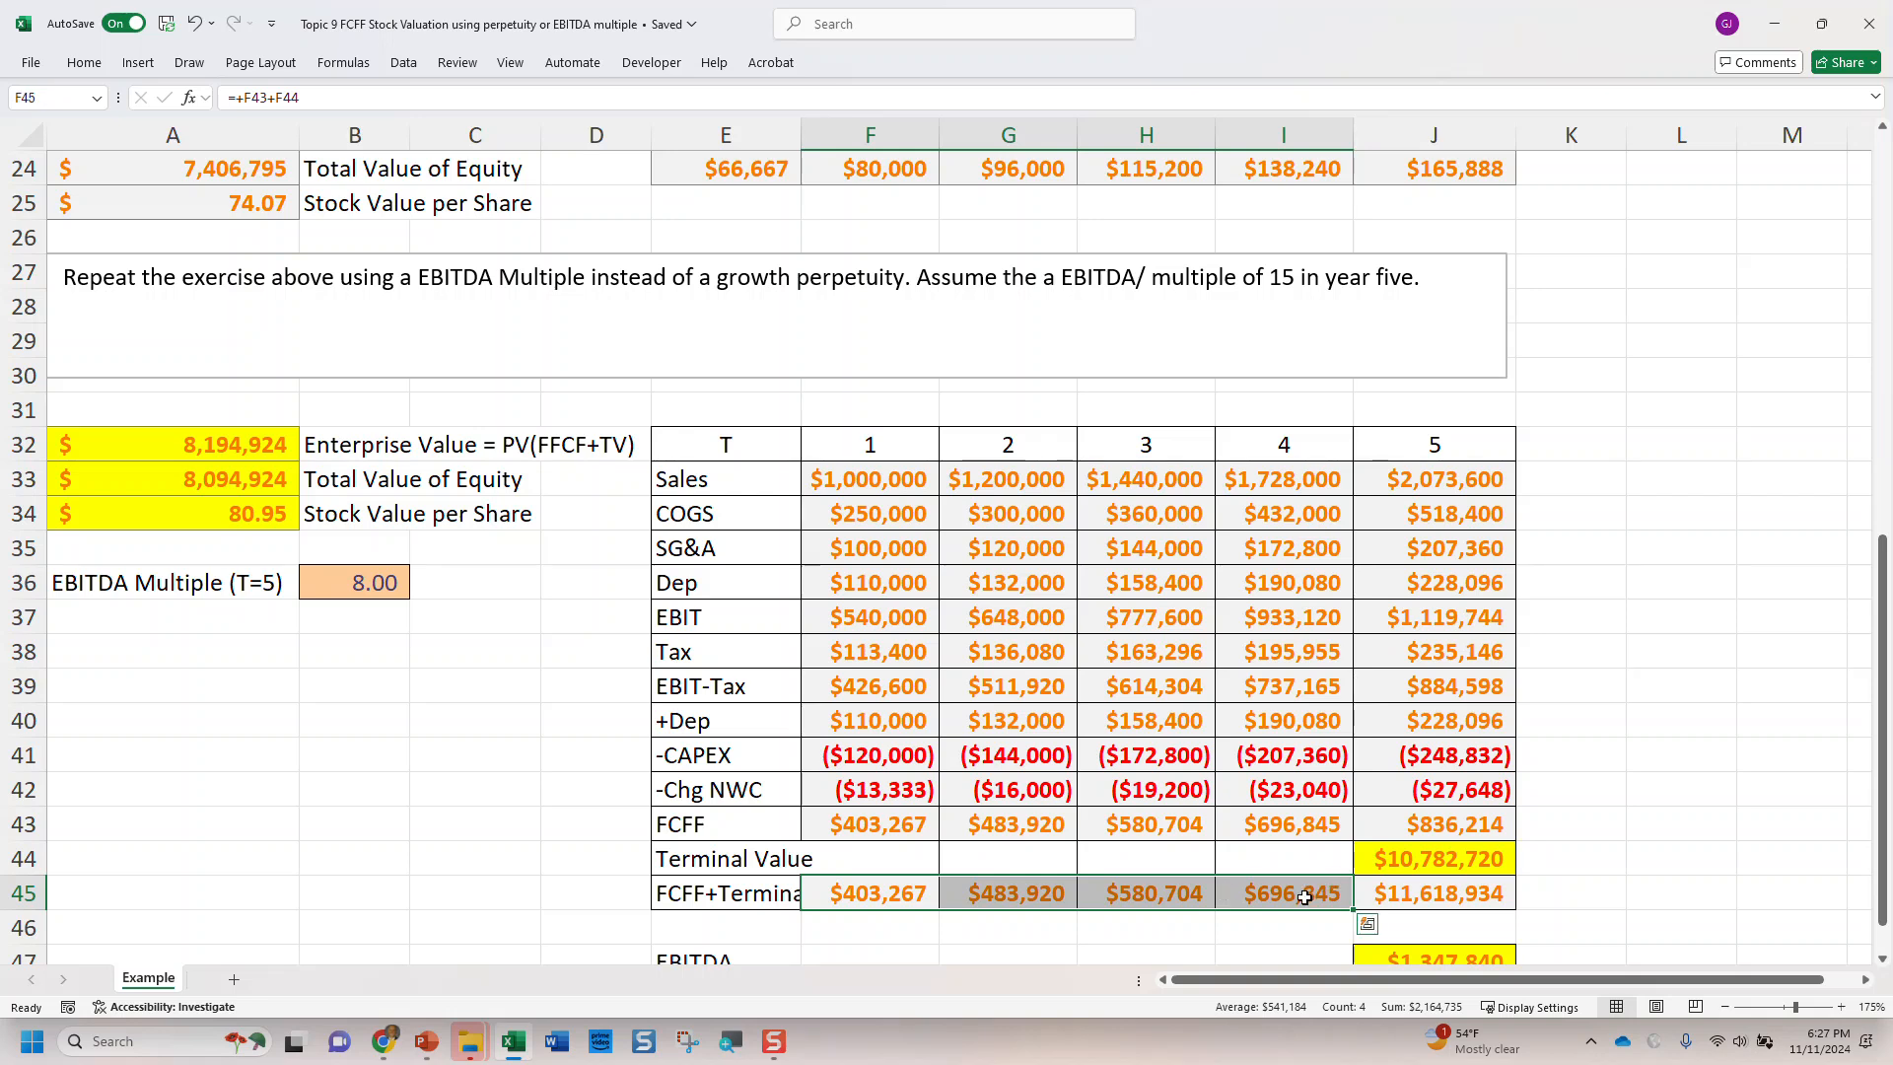
left_click(1423, 862)
Step: Inspect the year 5 EBITDA formula in J47 and the cells it refers to
scroll(1423, 862, "down", 1)
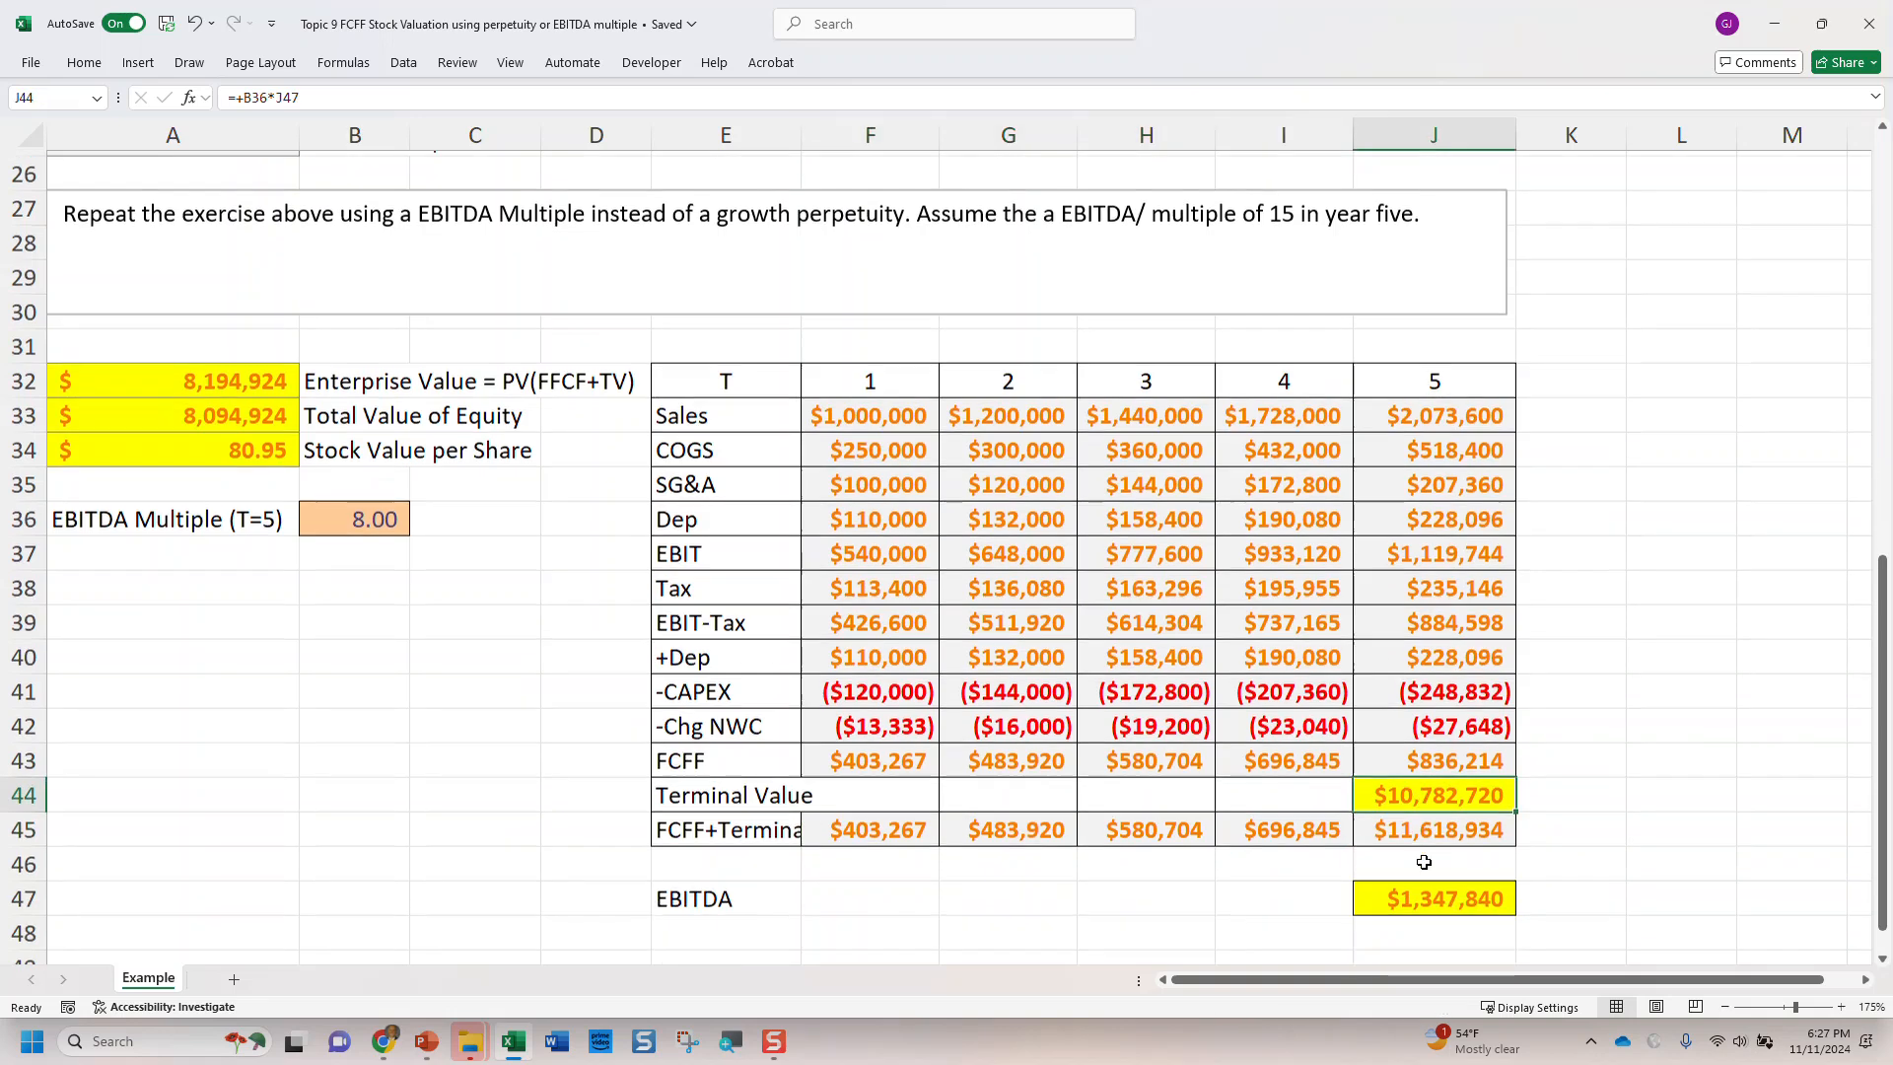
left_click(1424, 861)
double_click(1424, 862)
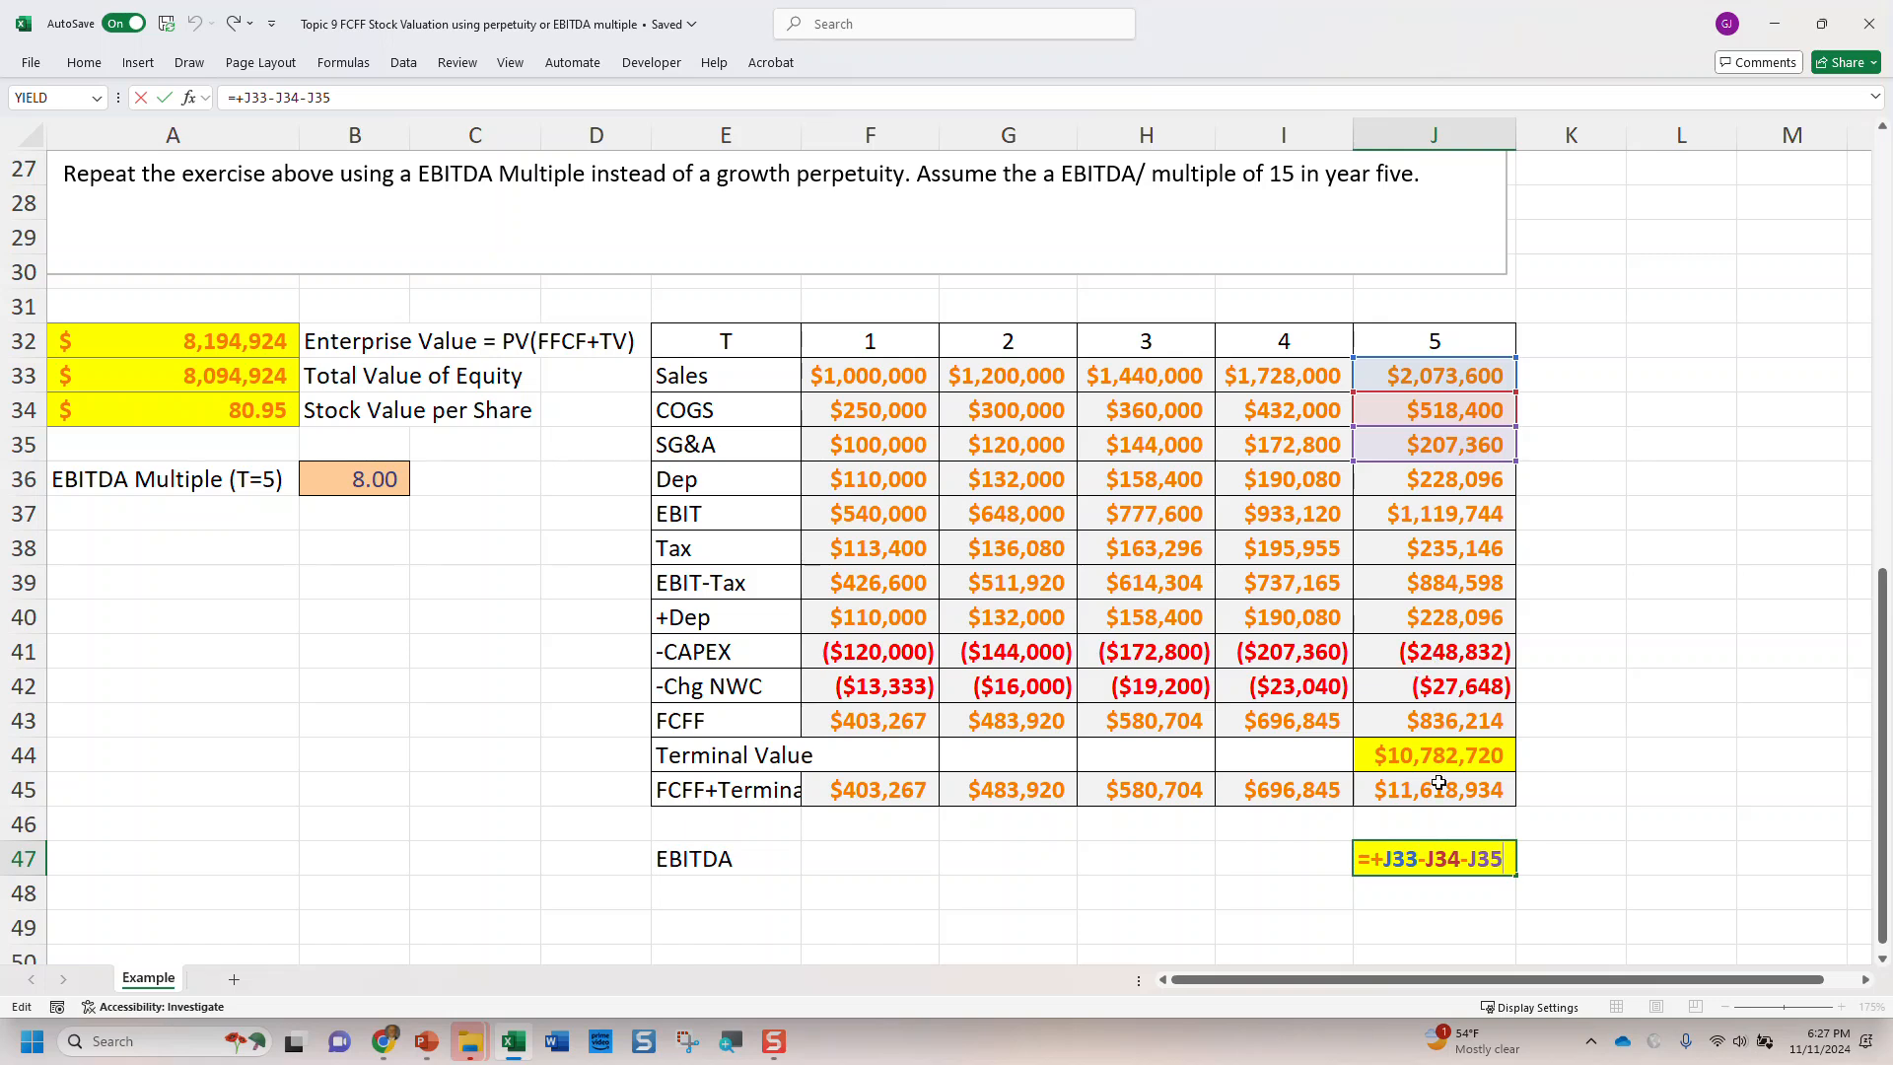
key("Return")
Step: Inspect the EBITDA-multiple terminal value formula in J44 and compare it with the growth perpetuity terminal value in J20
double_click(1414, 759)
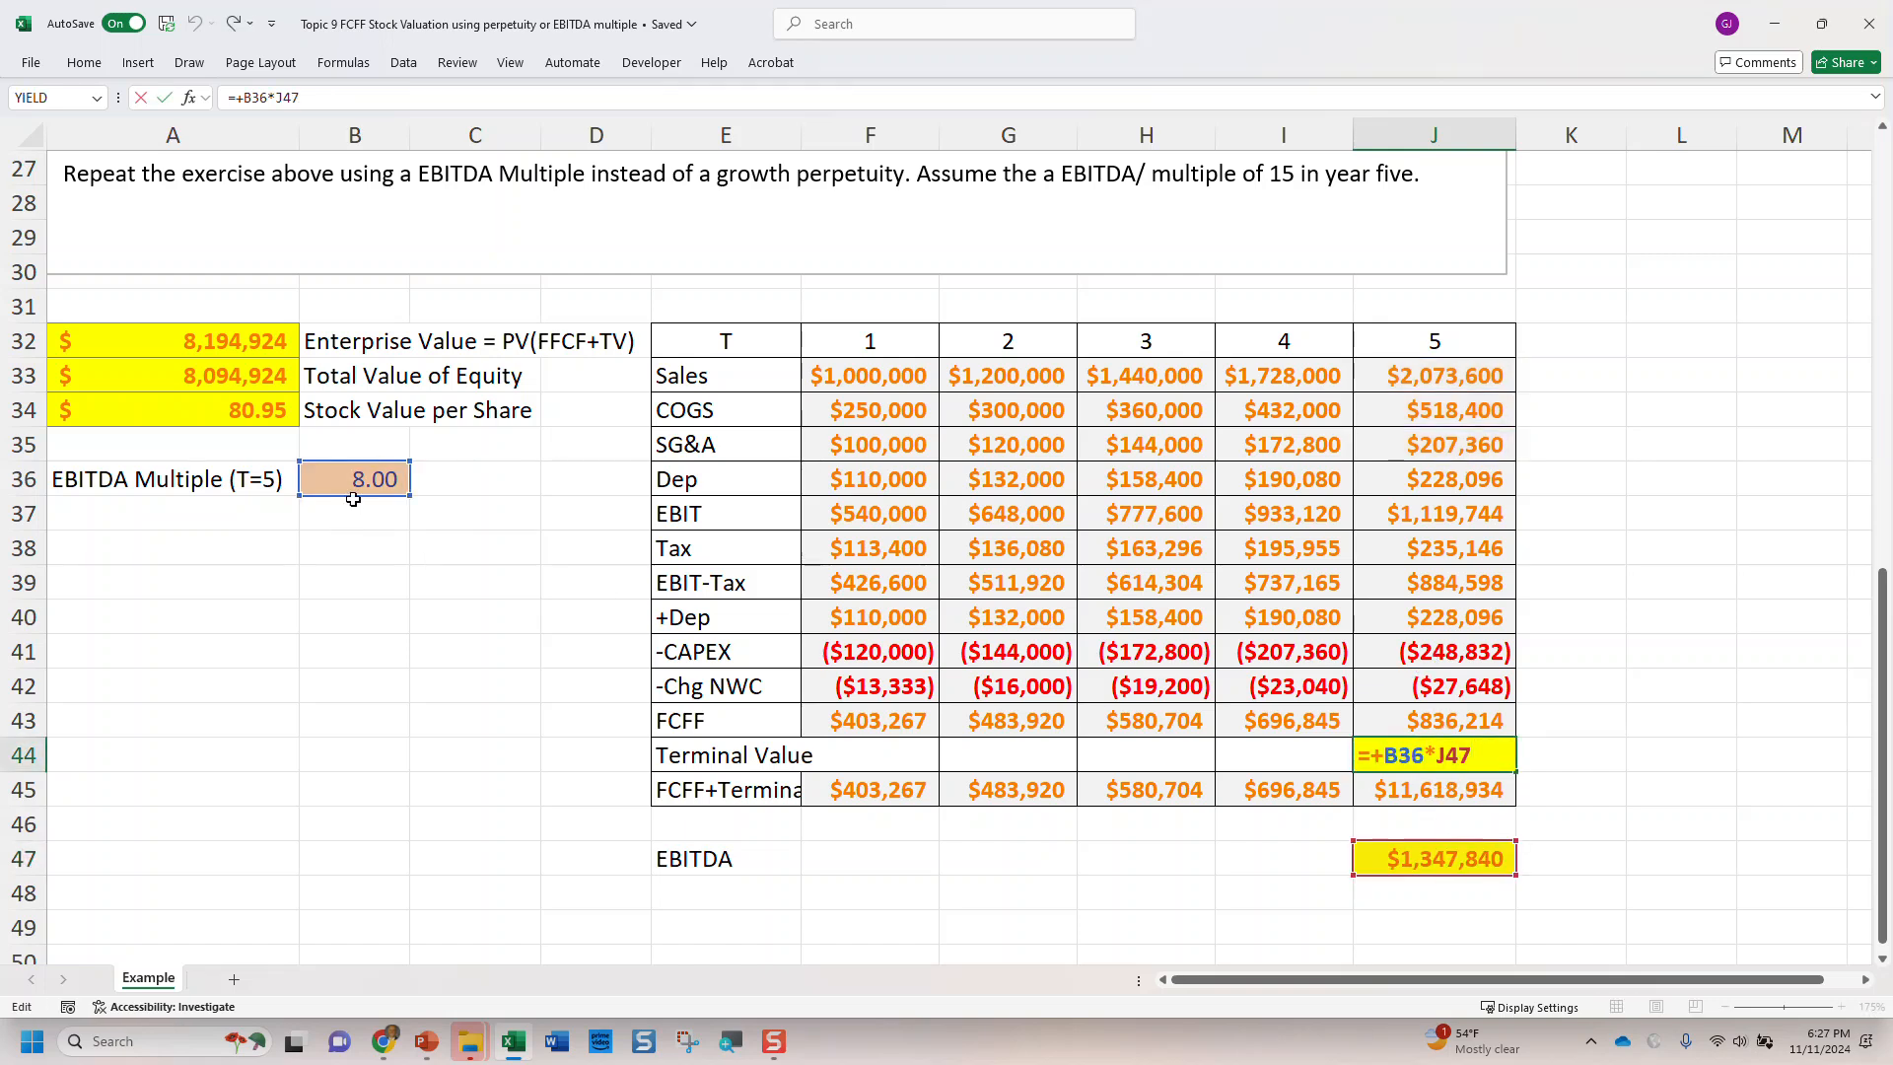
scroll(1449, 764, "up", 3)
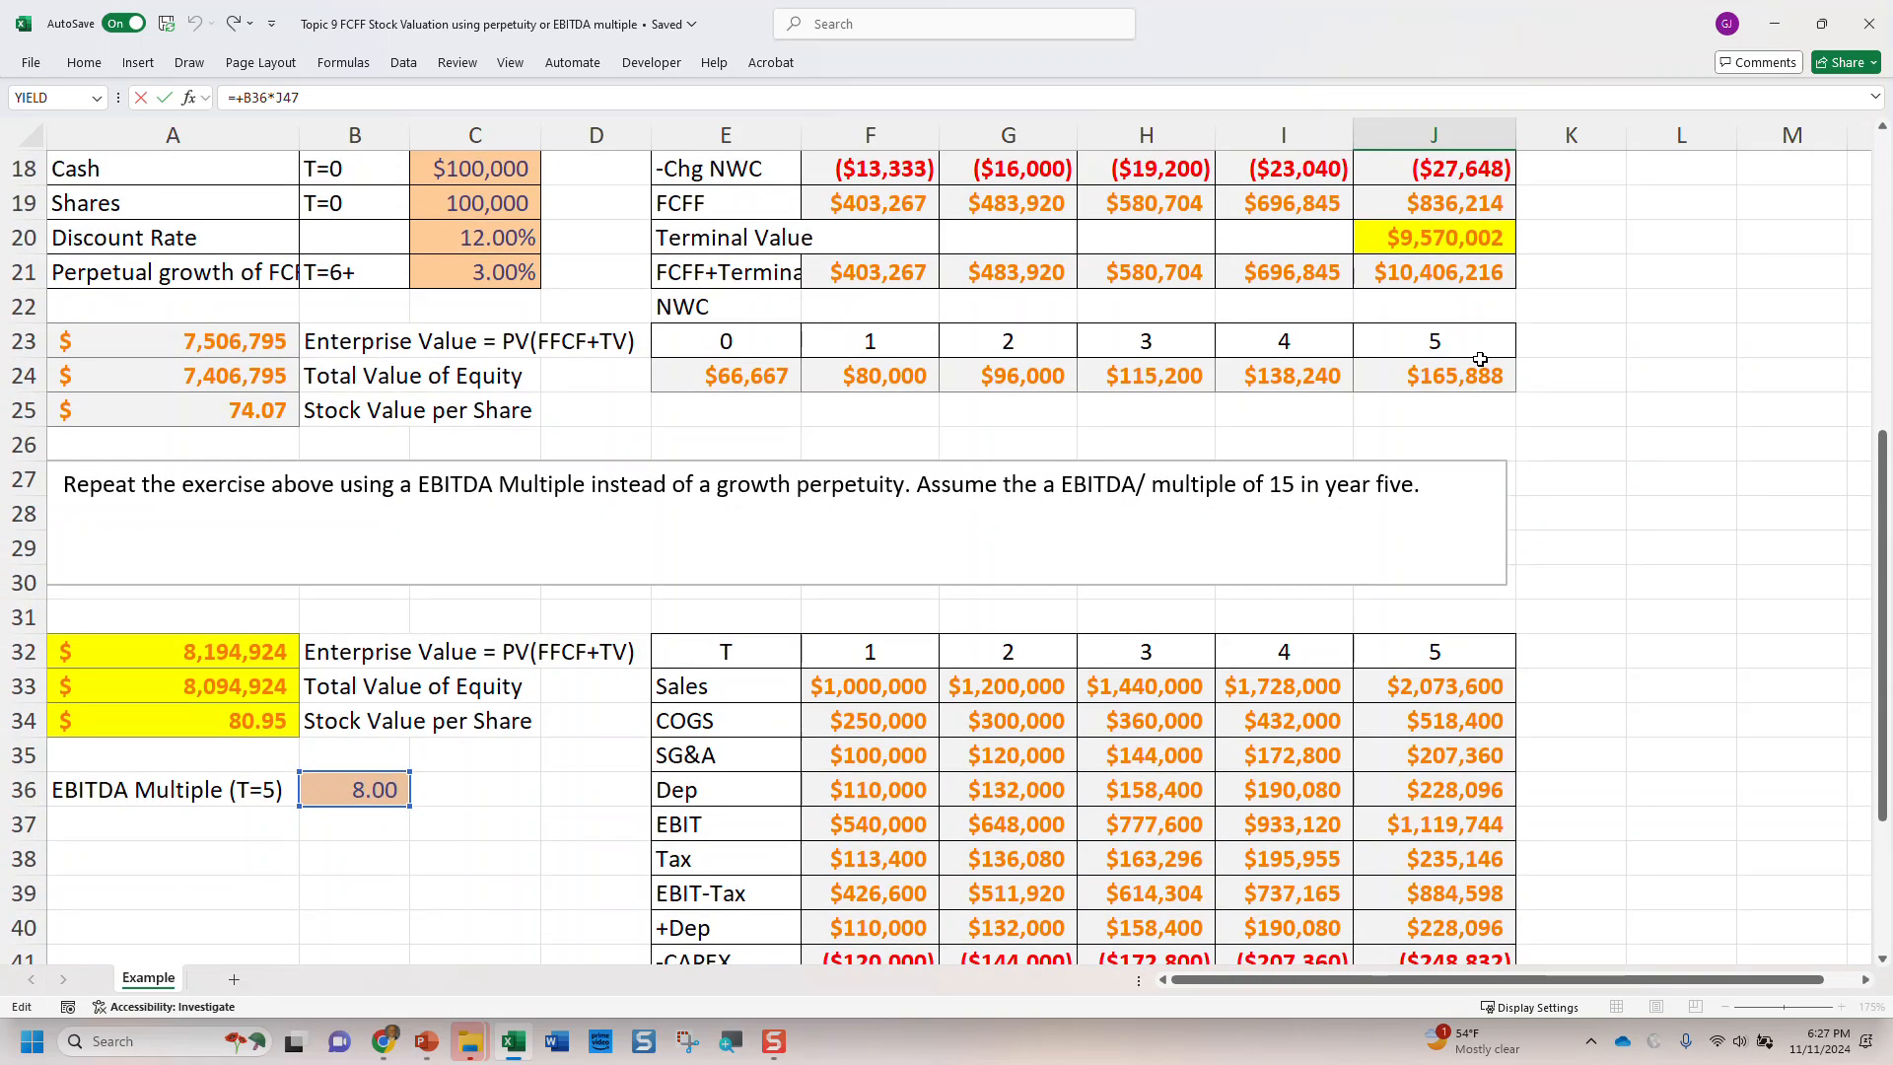
scroll(1479, 358, "down", 4)
key("ctrl+Return")
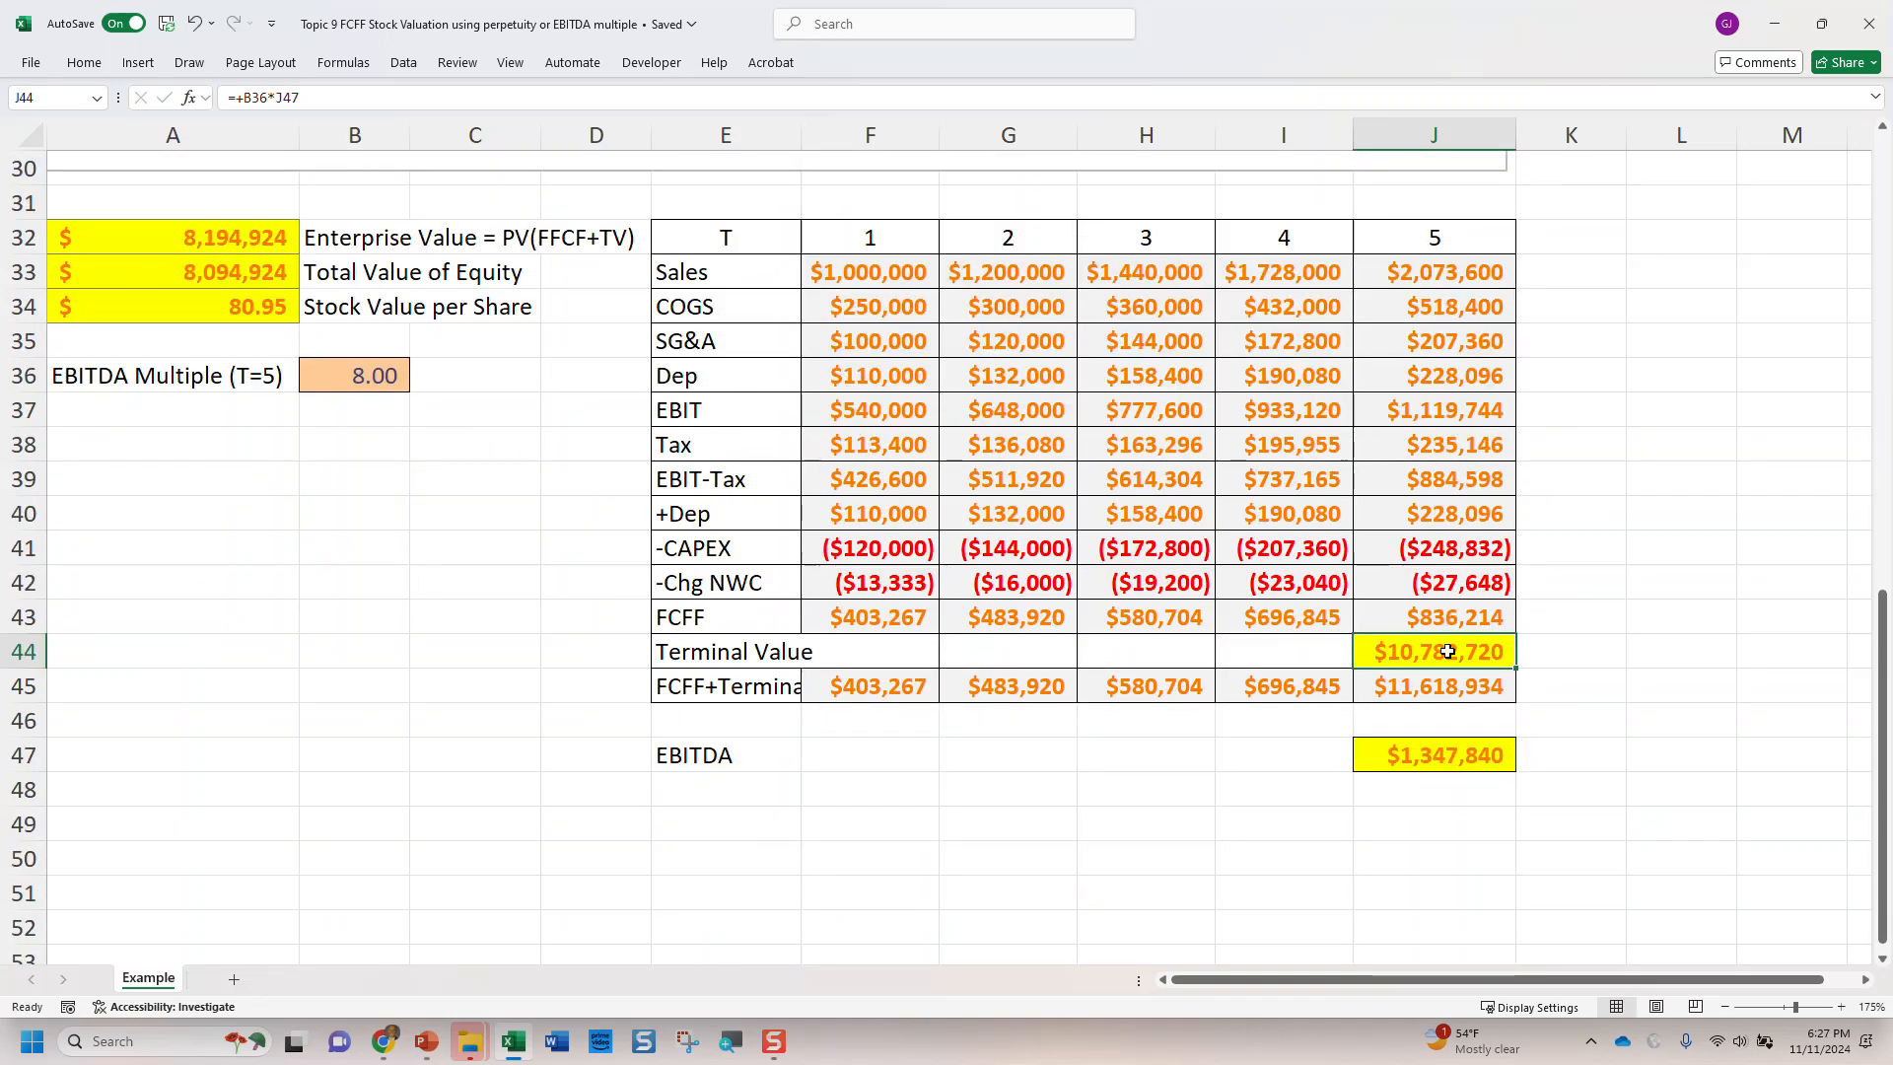
double_click(1447, 652)
key("Escape")
Step: Inspect the year 5 FCFF plus terminal value formula in J45
double_click(1455, 690)
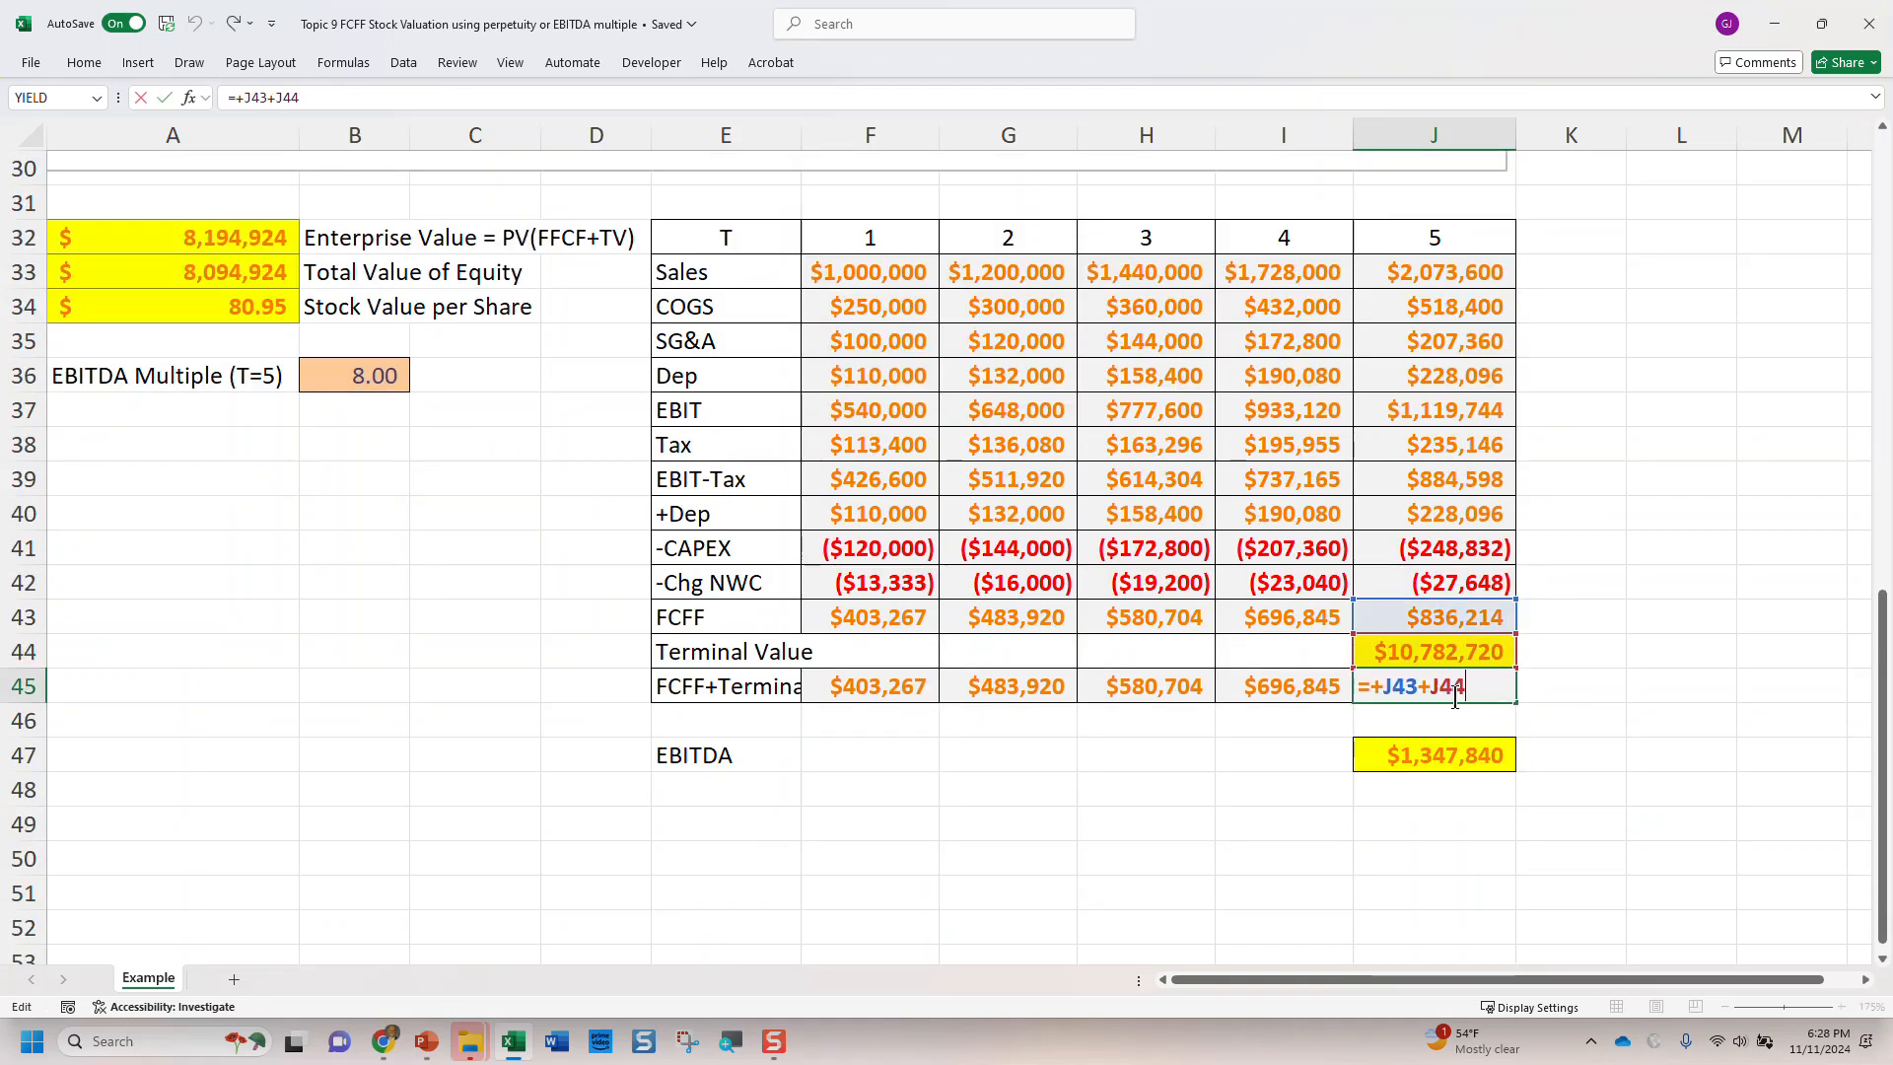
key("Escape")
key("F2")
key("Escape")
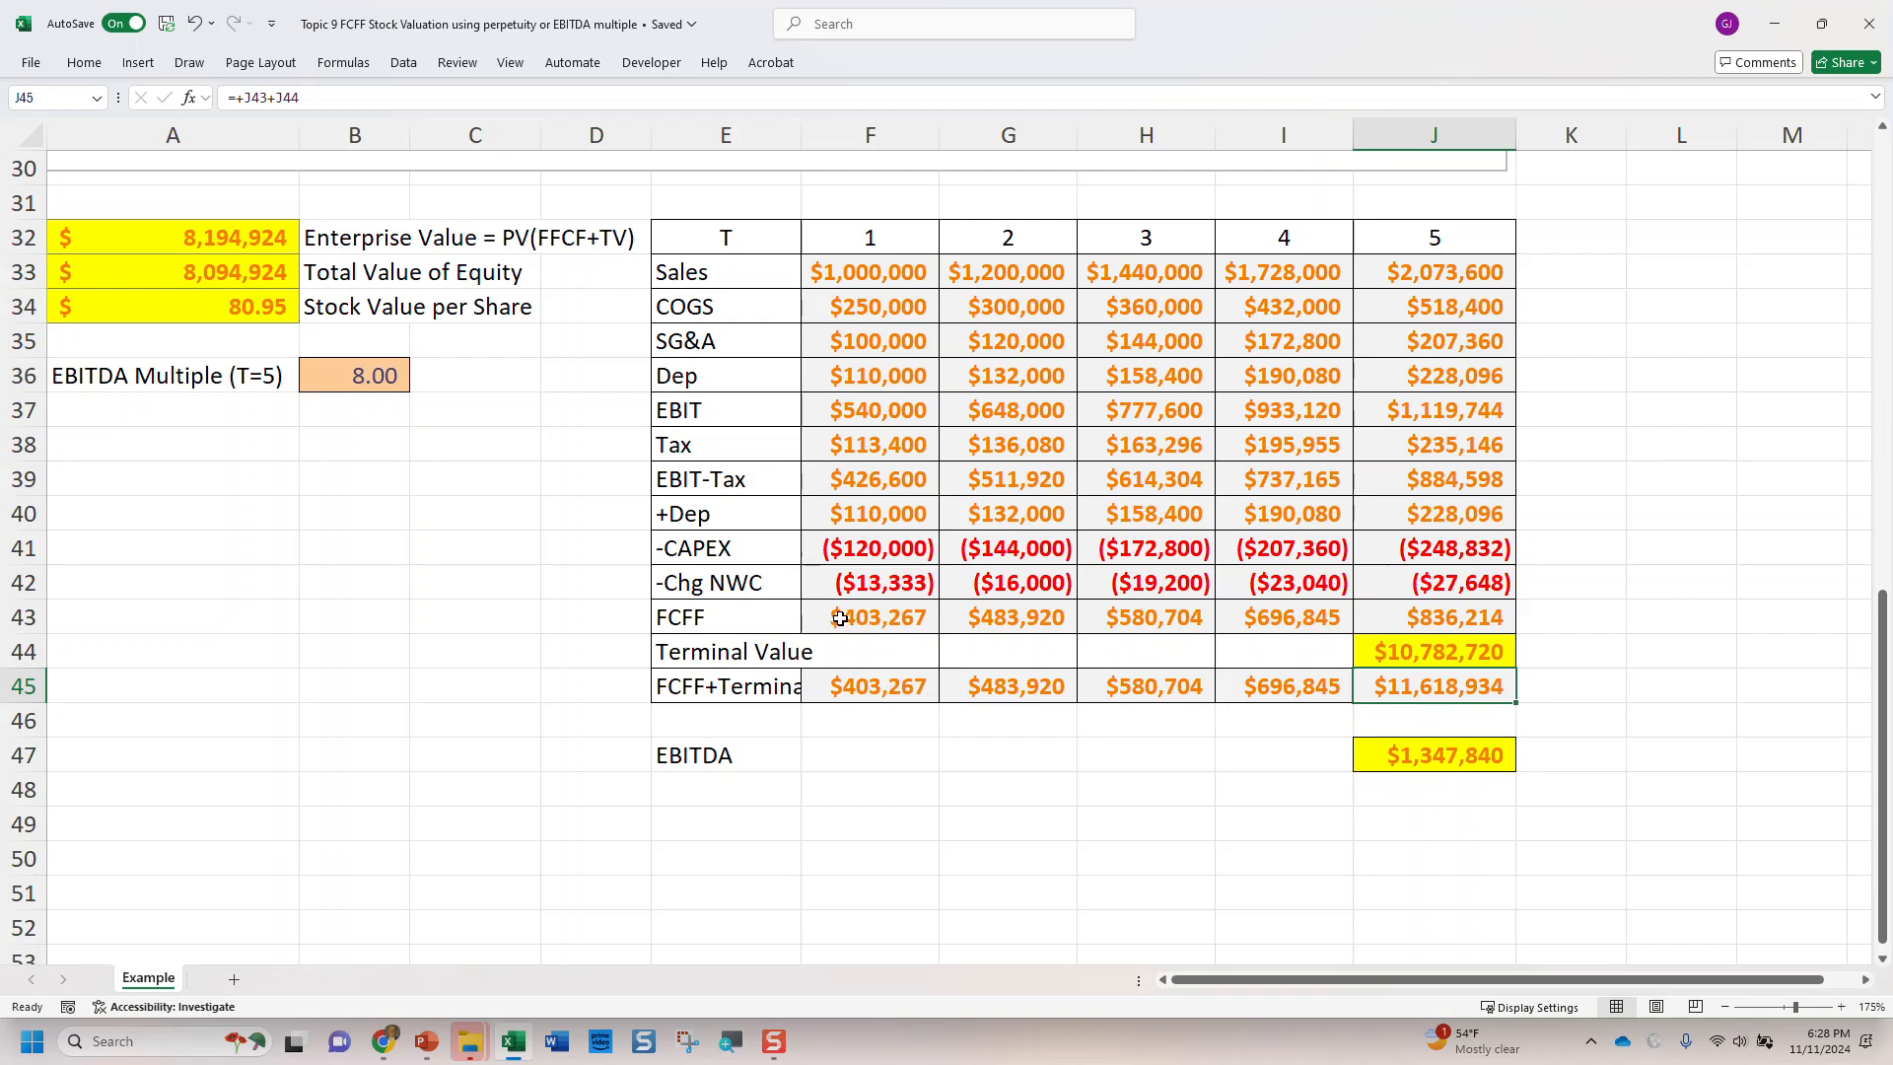
Step: Highlight the FCFF values for years 1 to 5 in row 43 and recheck the terminal value formula in J44
left_click_drag(839, 617, 1387, 615)
left_click(1427, 653)
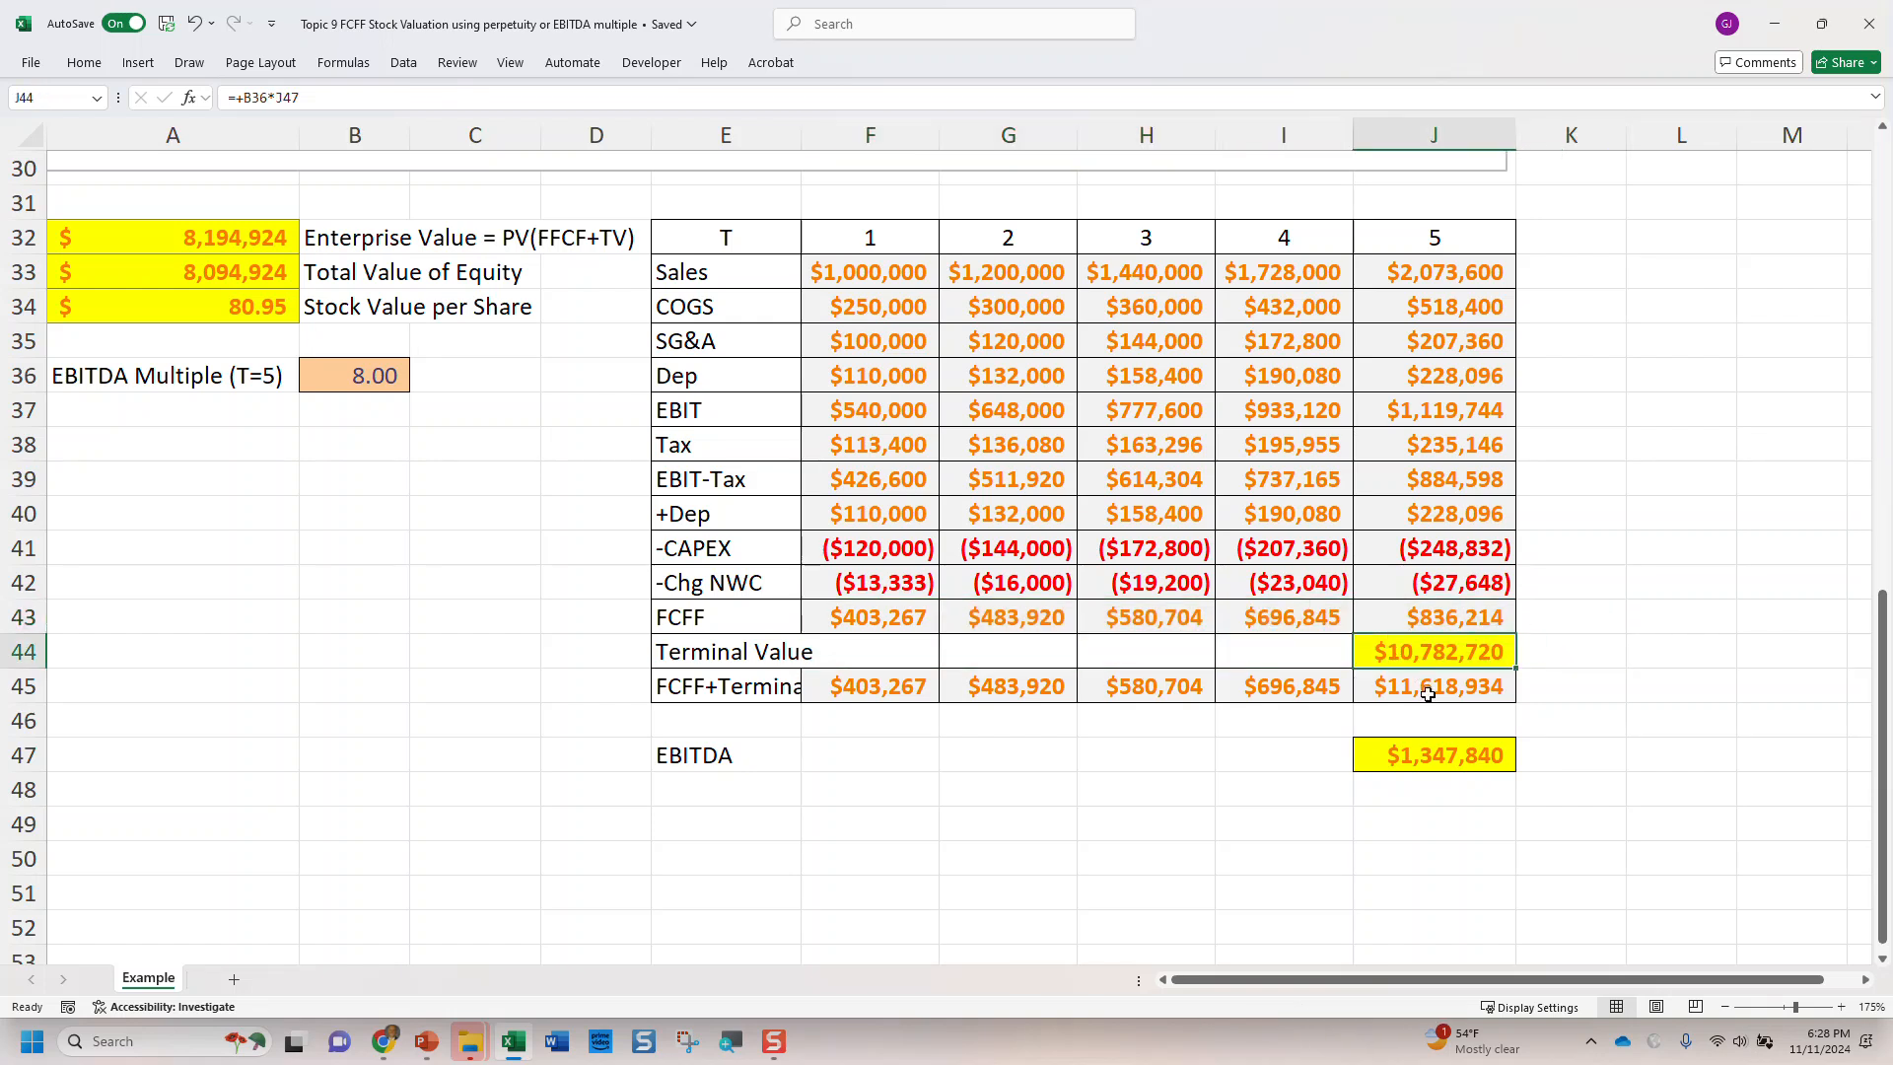
key("F2")
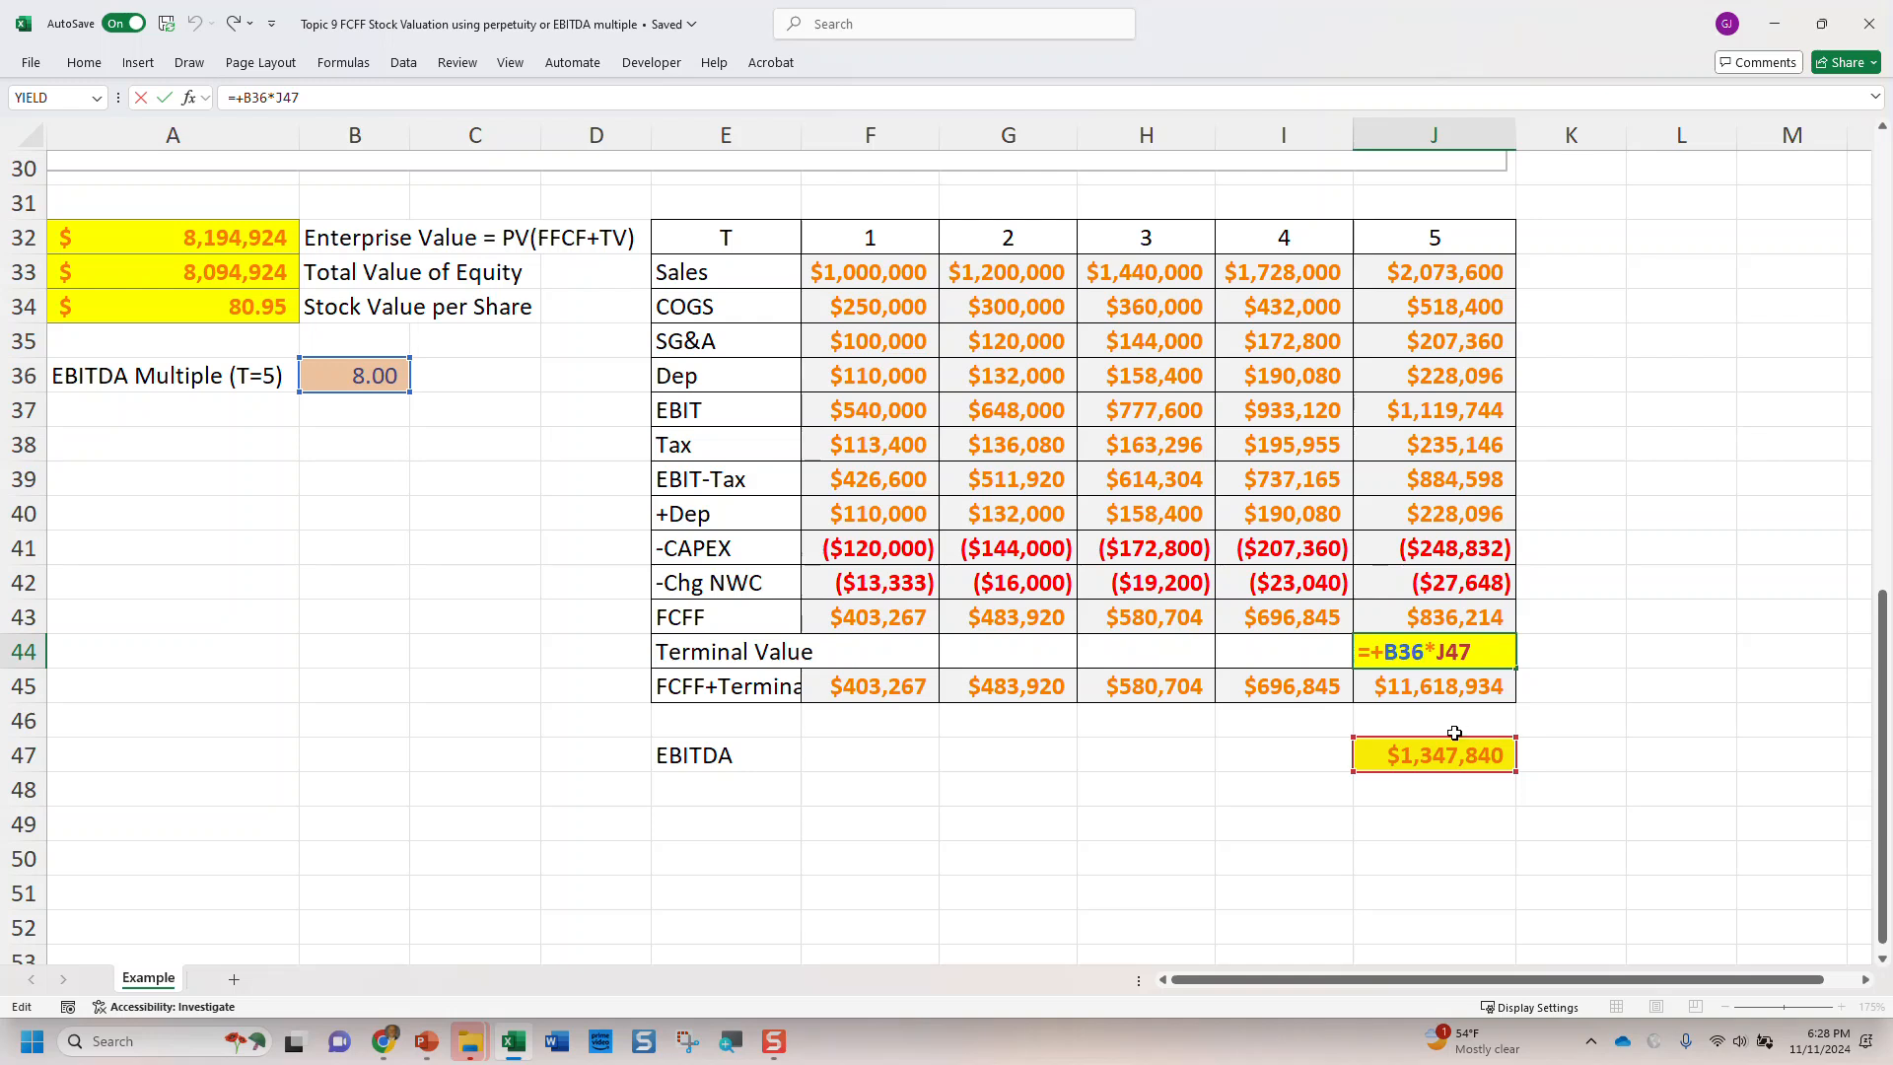
key("Return")
Step: Inspect the enterprise value, total value of equity and stock value per share formulas in A32, A33 and A34
left_click(186, 242)
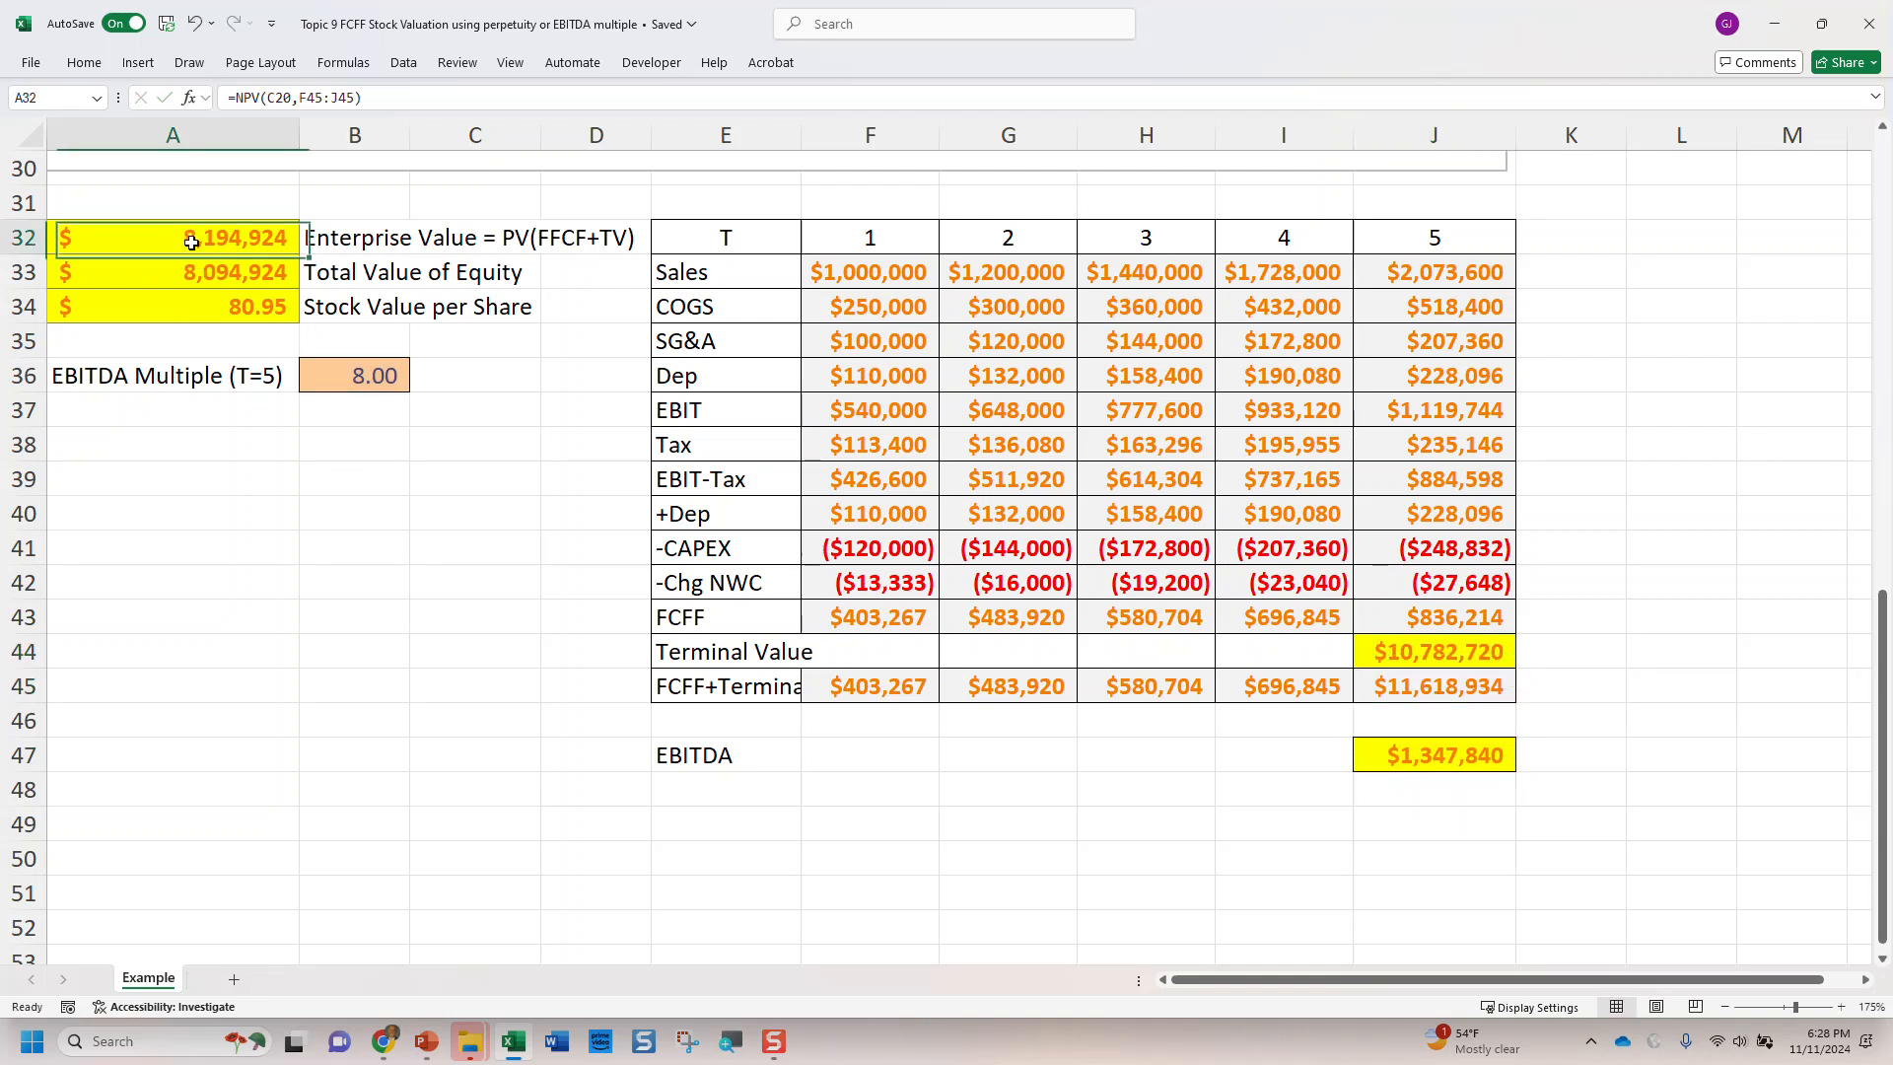
key("F2")
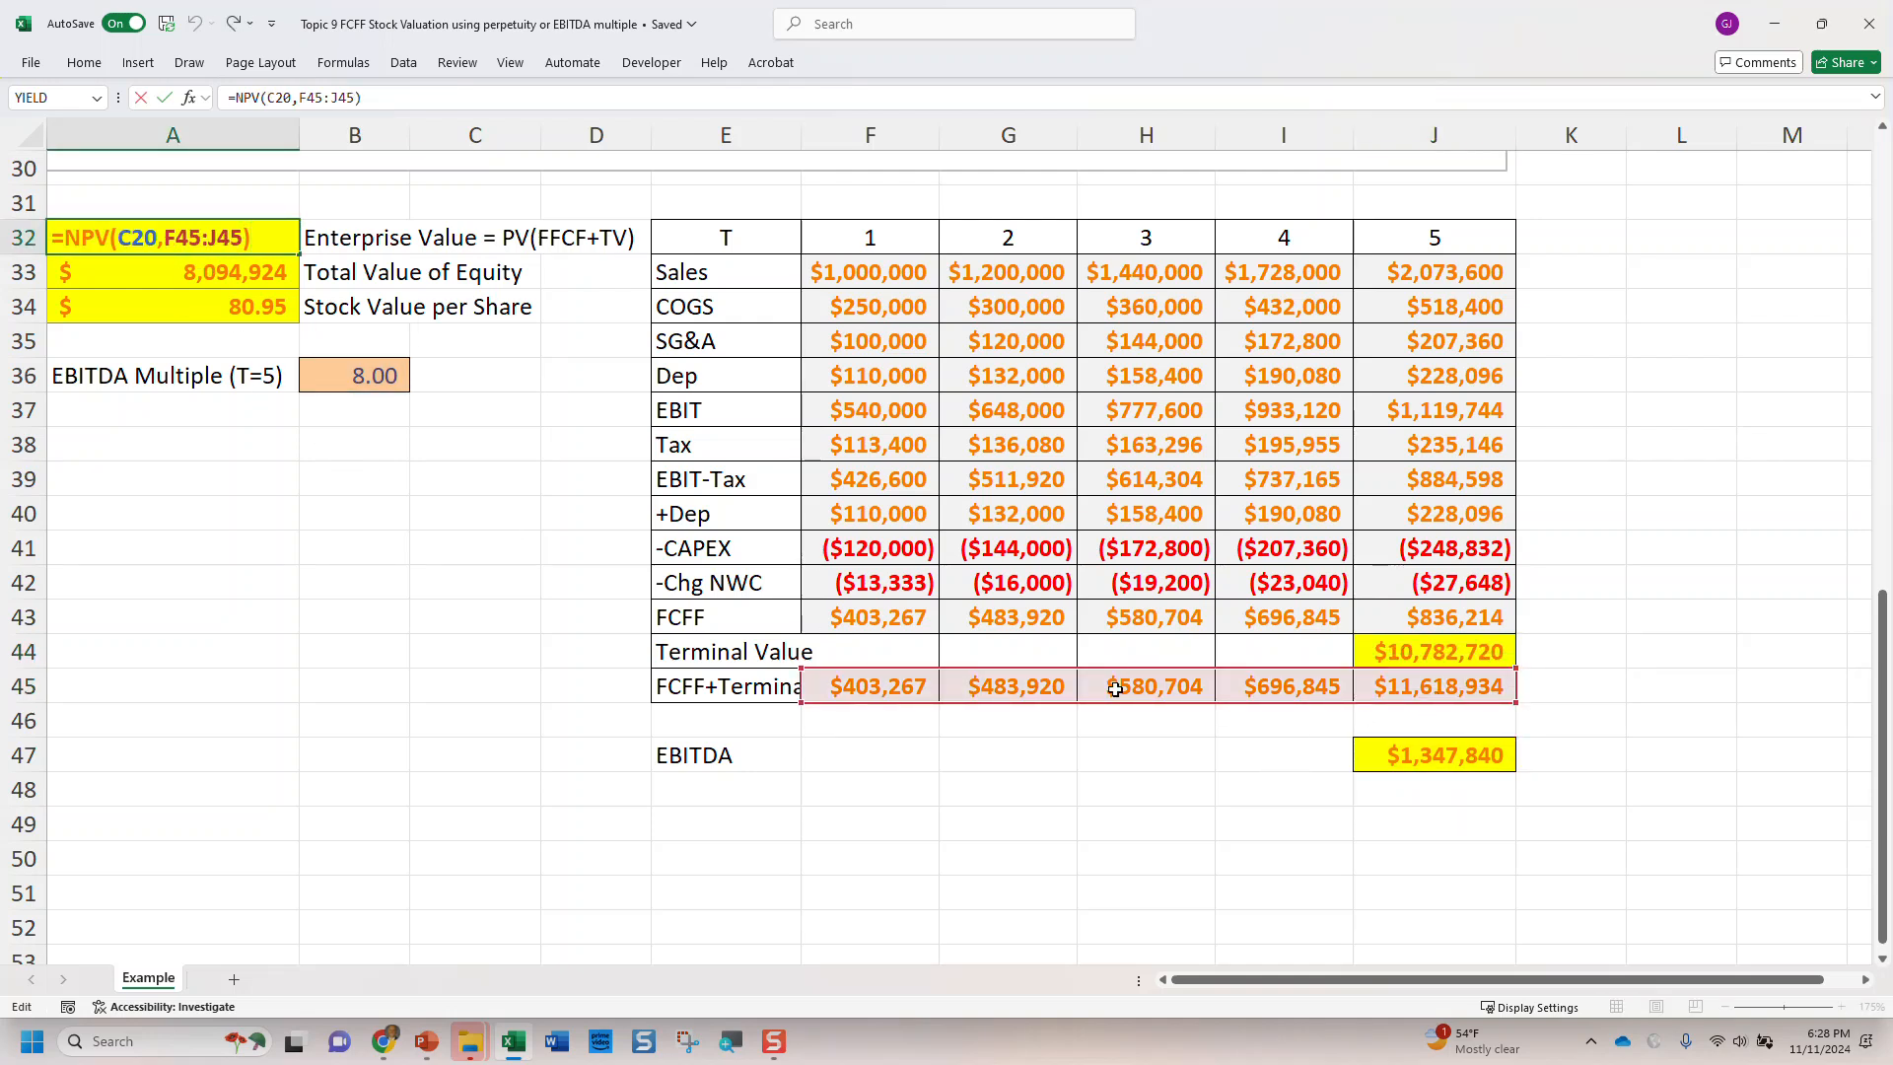
key("Return")
key("F2")
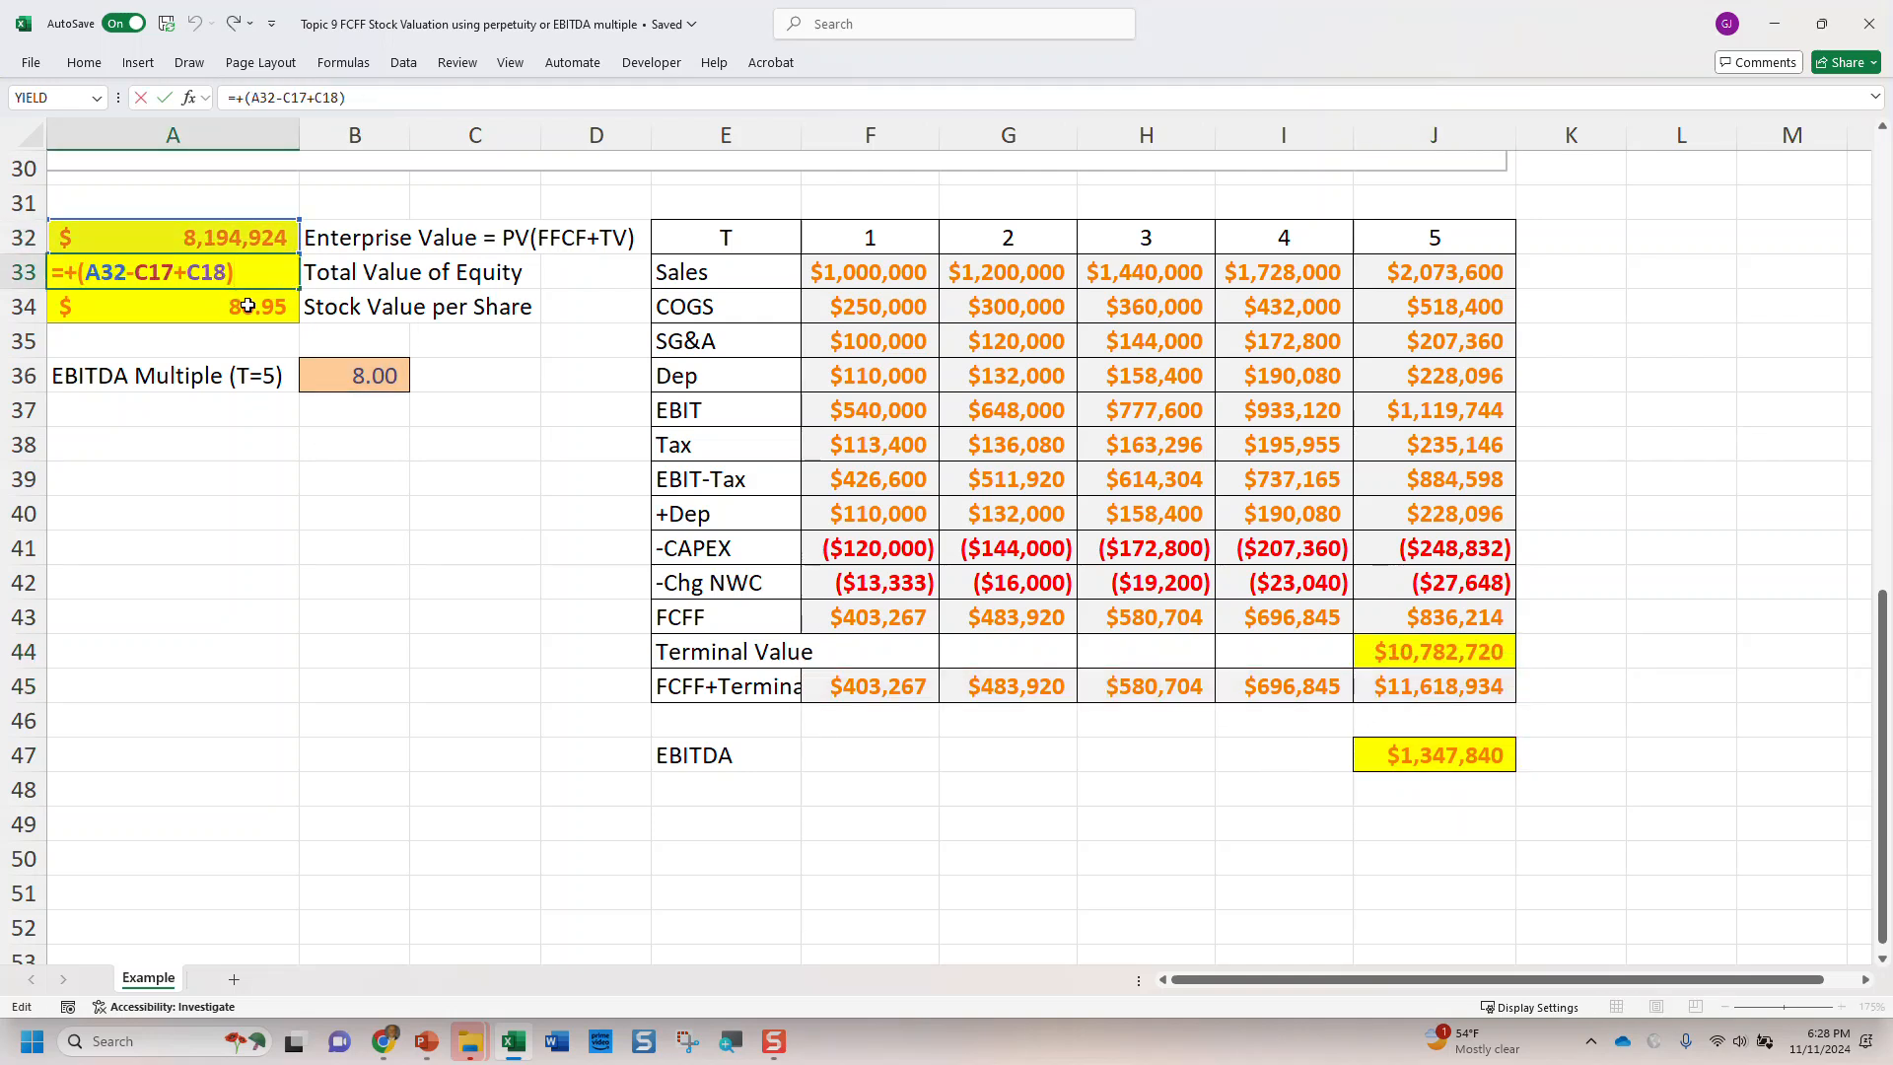
key("Return")
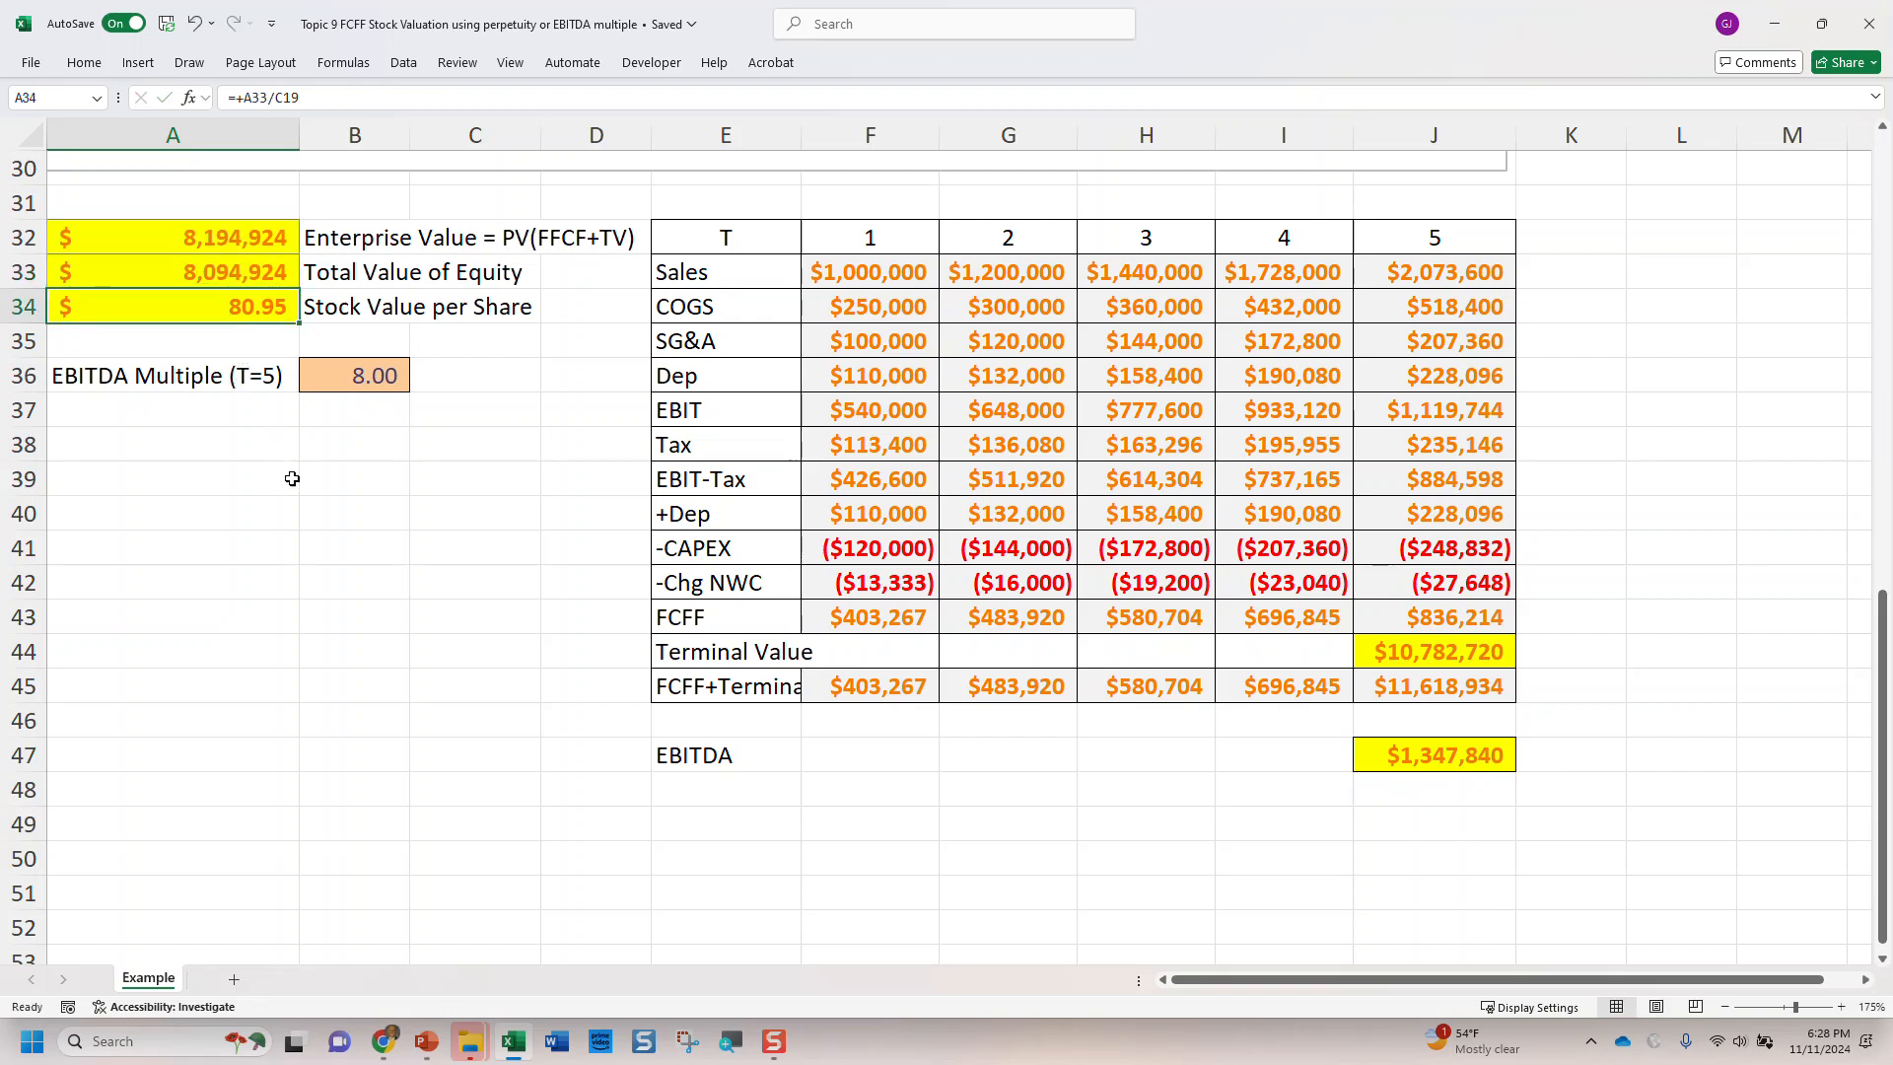
key("F2")
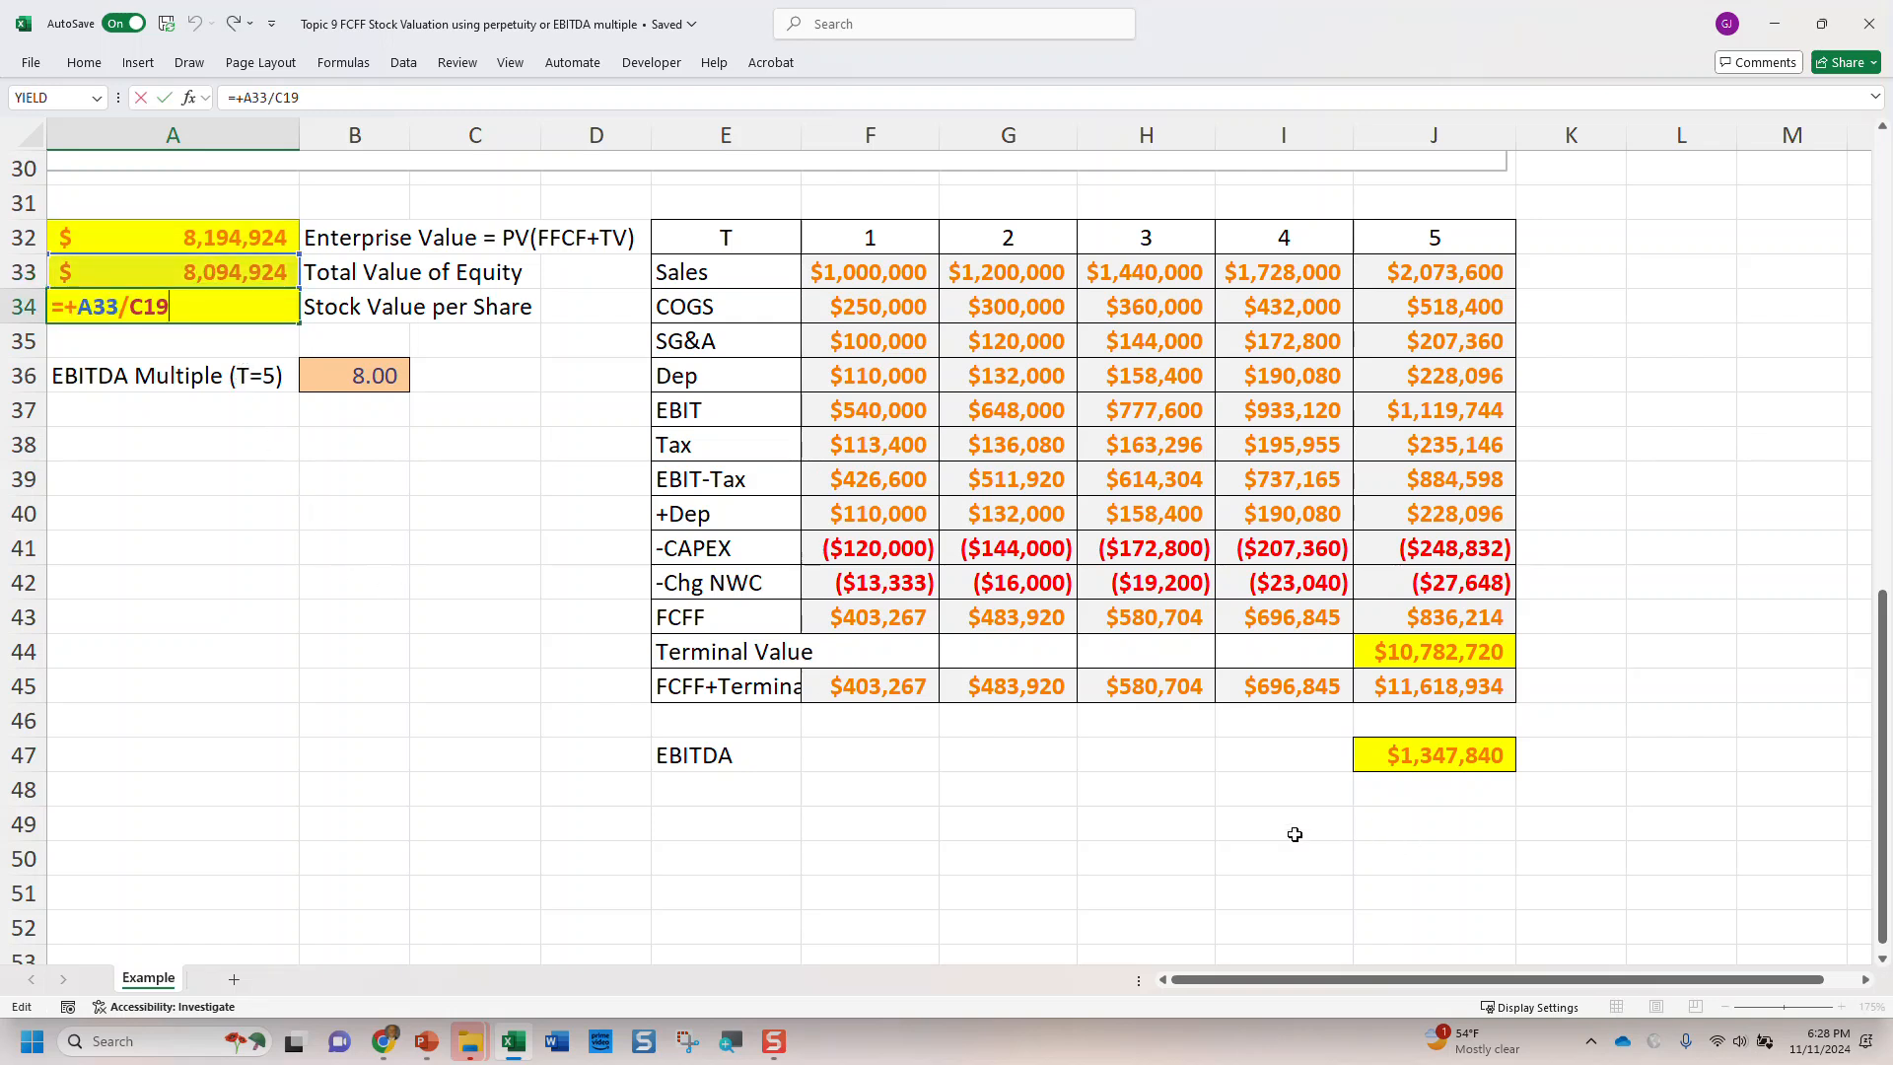
key("ctrl+Return")
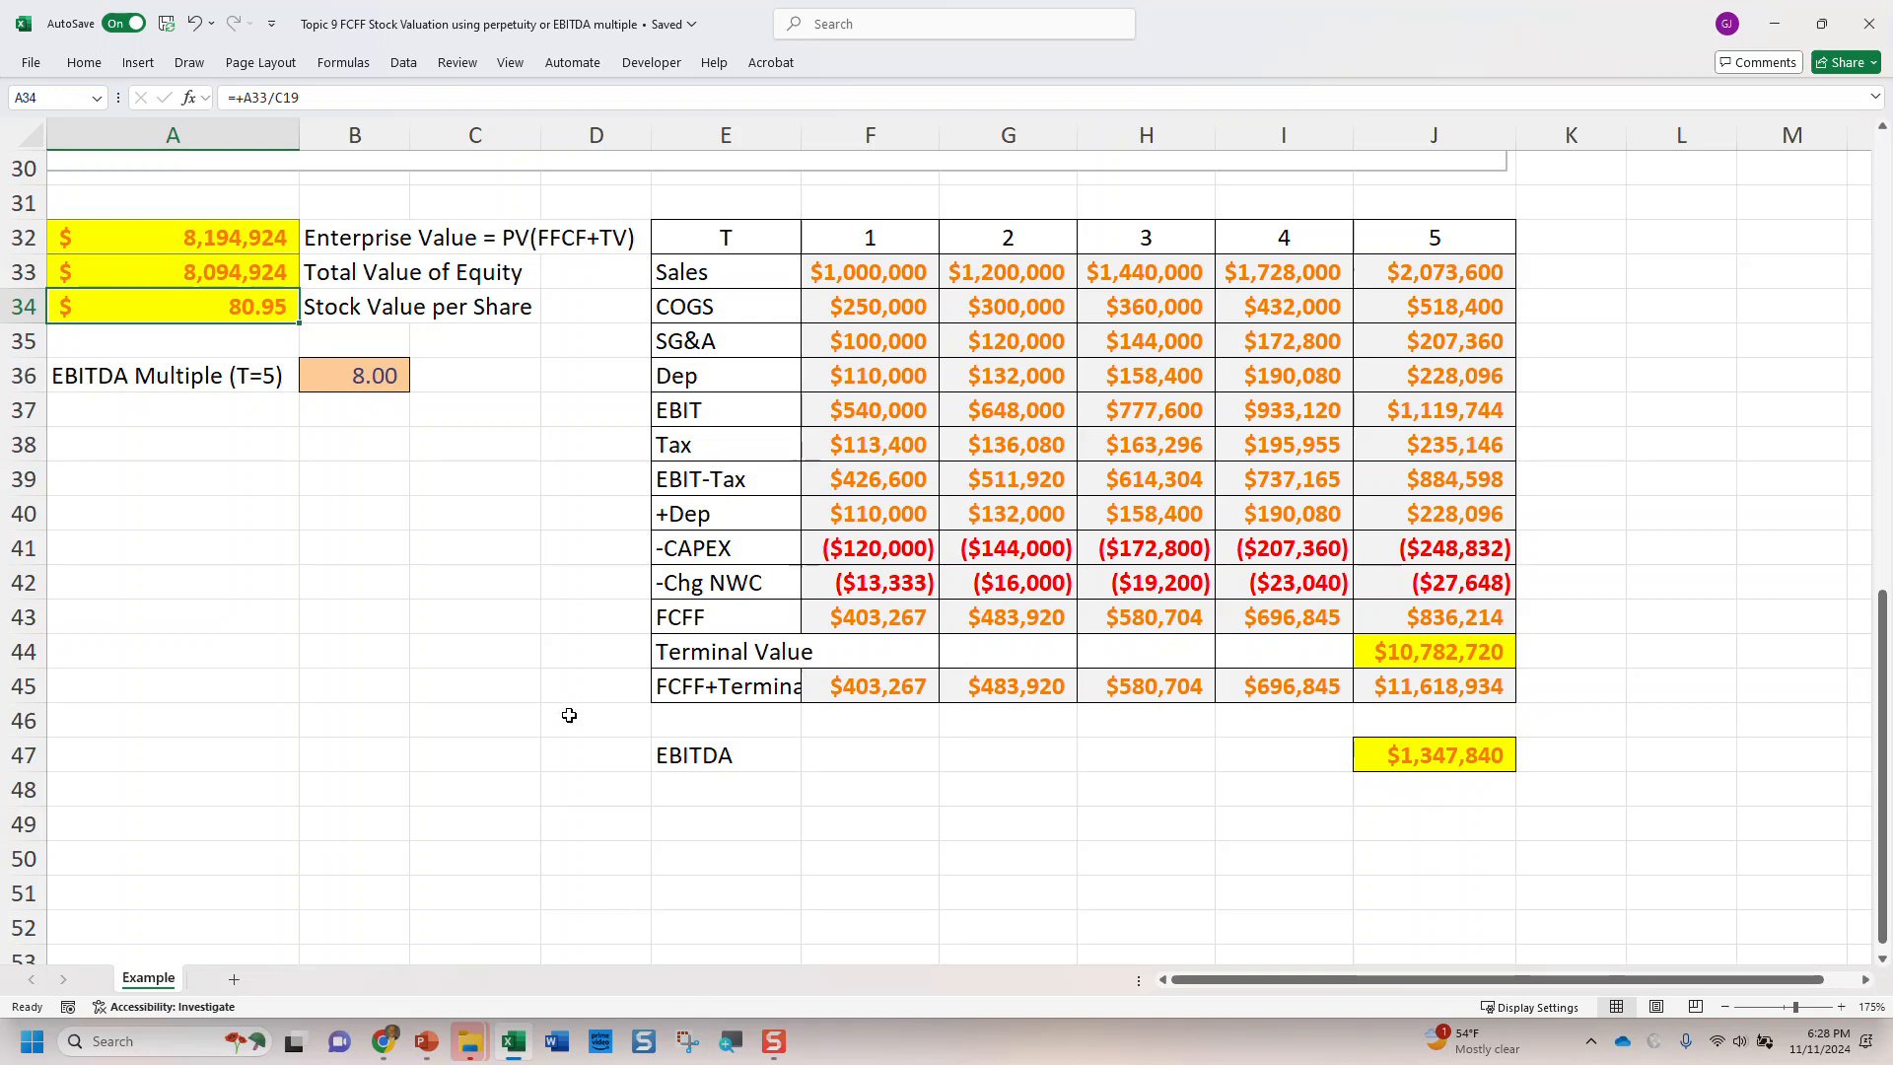
Step: Return to the growth perpetuity valuation, highlight its assumptions and forecast from A8 to J22, and select G15
scroll(569, 714, "up", 10)
left_click(517, 540)
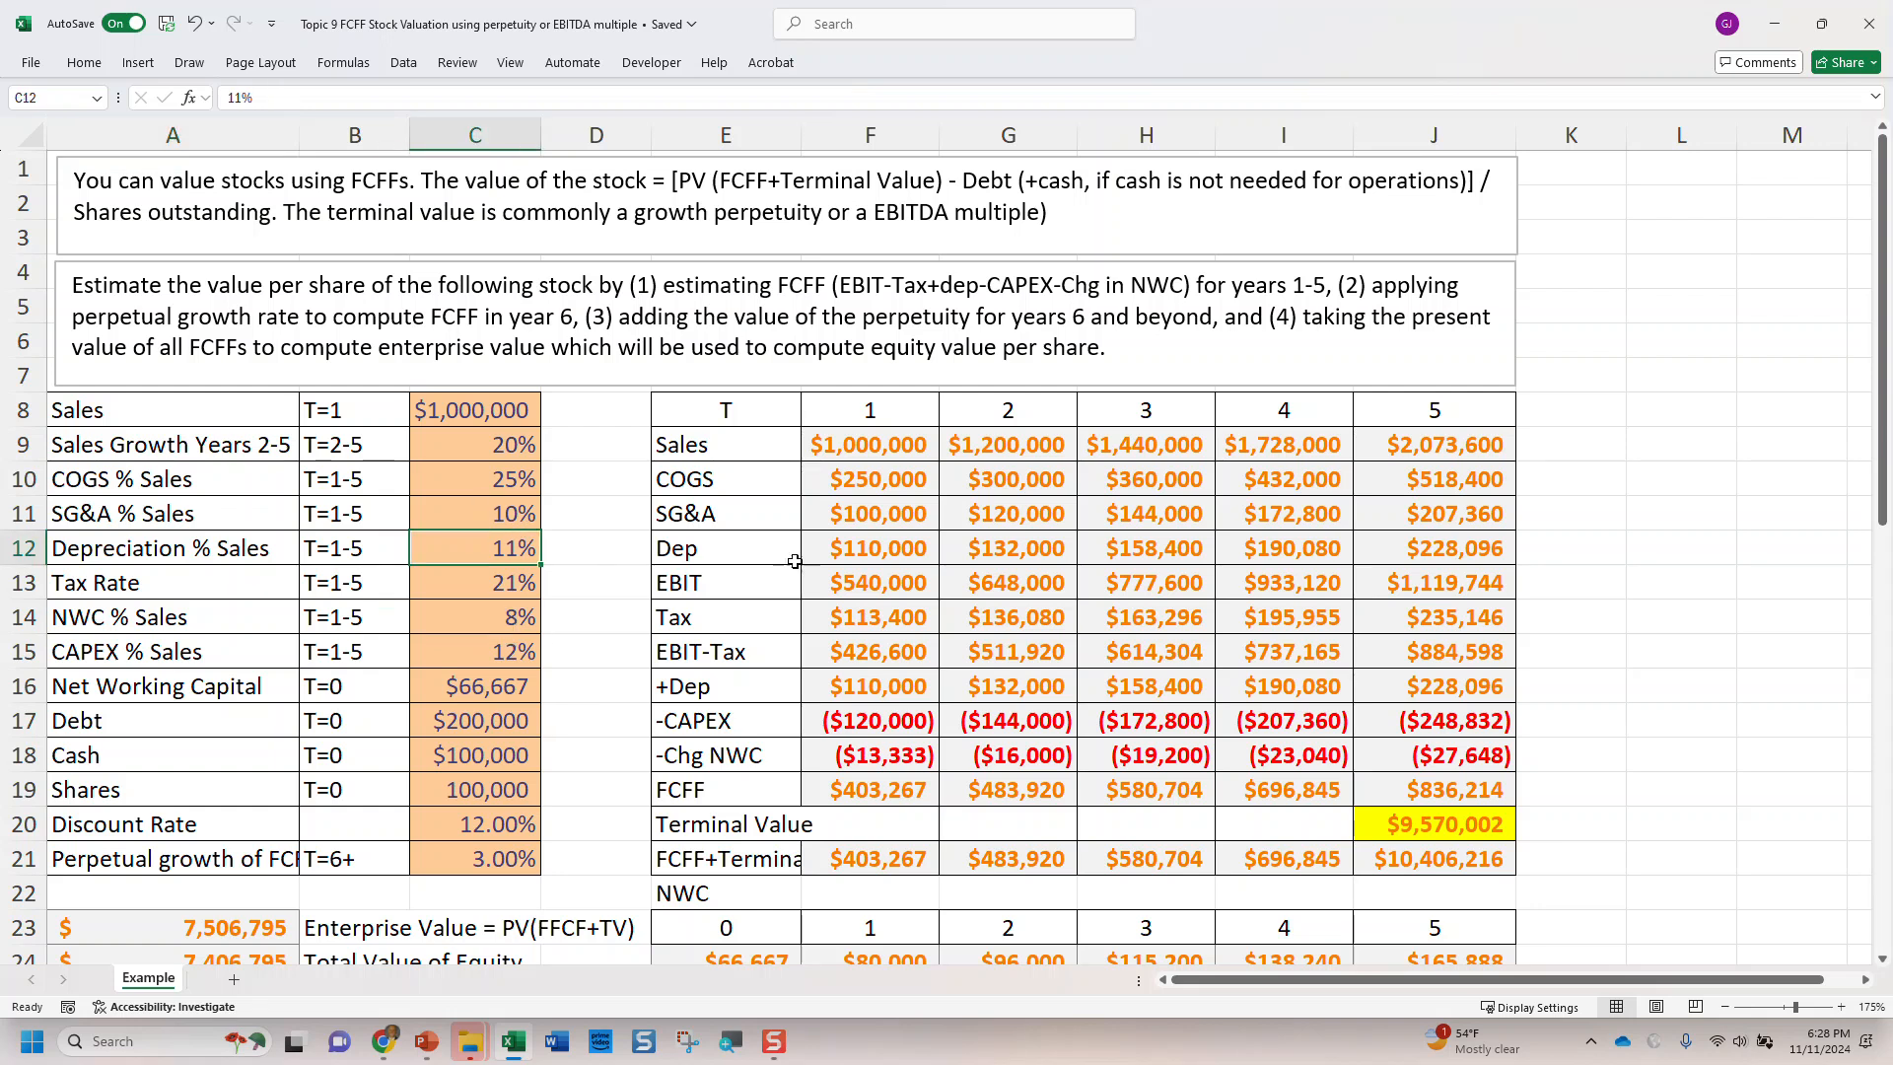
left_click_drag(106, 417, 1424, 889)
left_click(1425, 889)
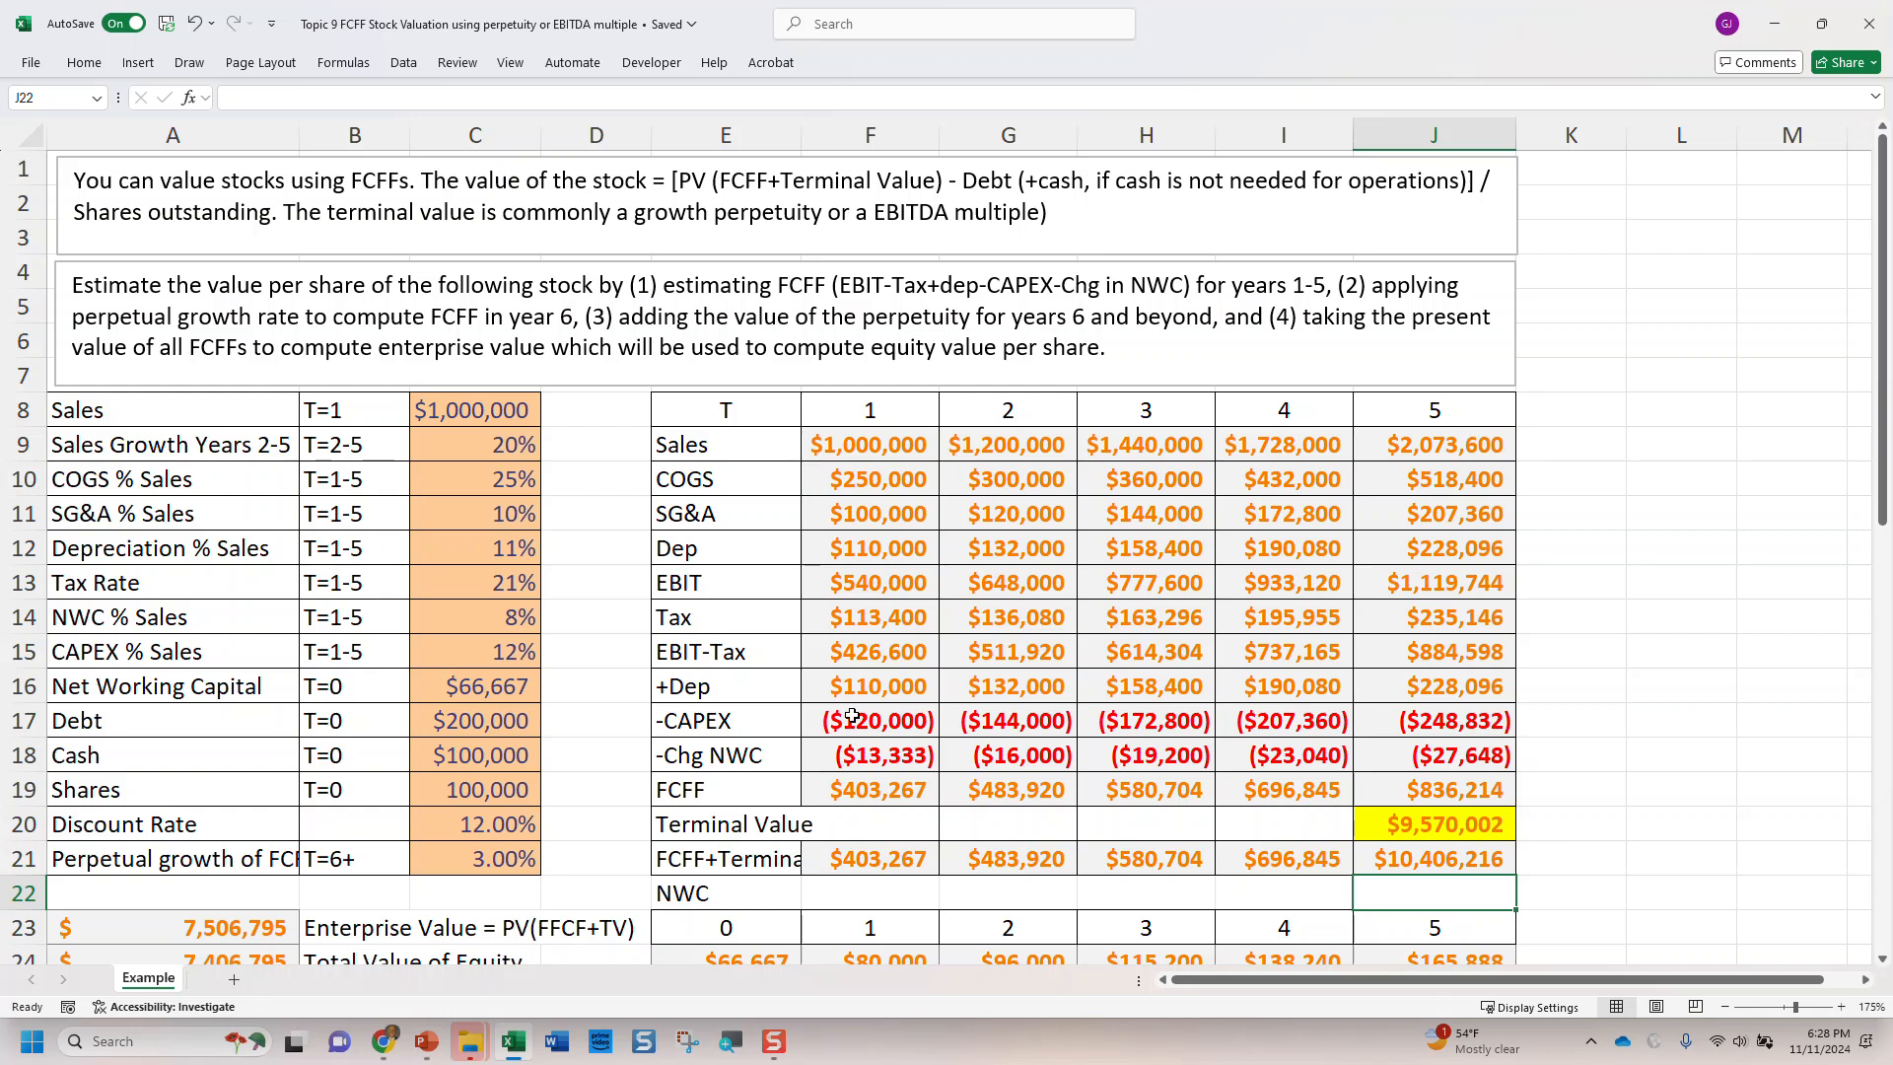
left_click(1064, 657)
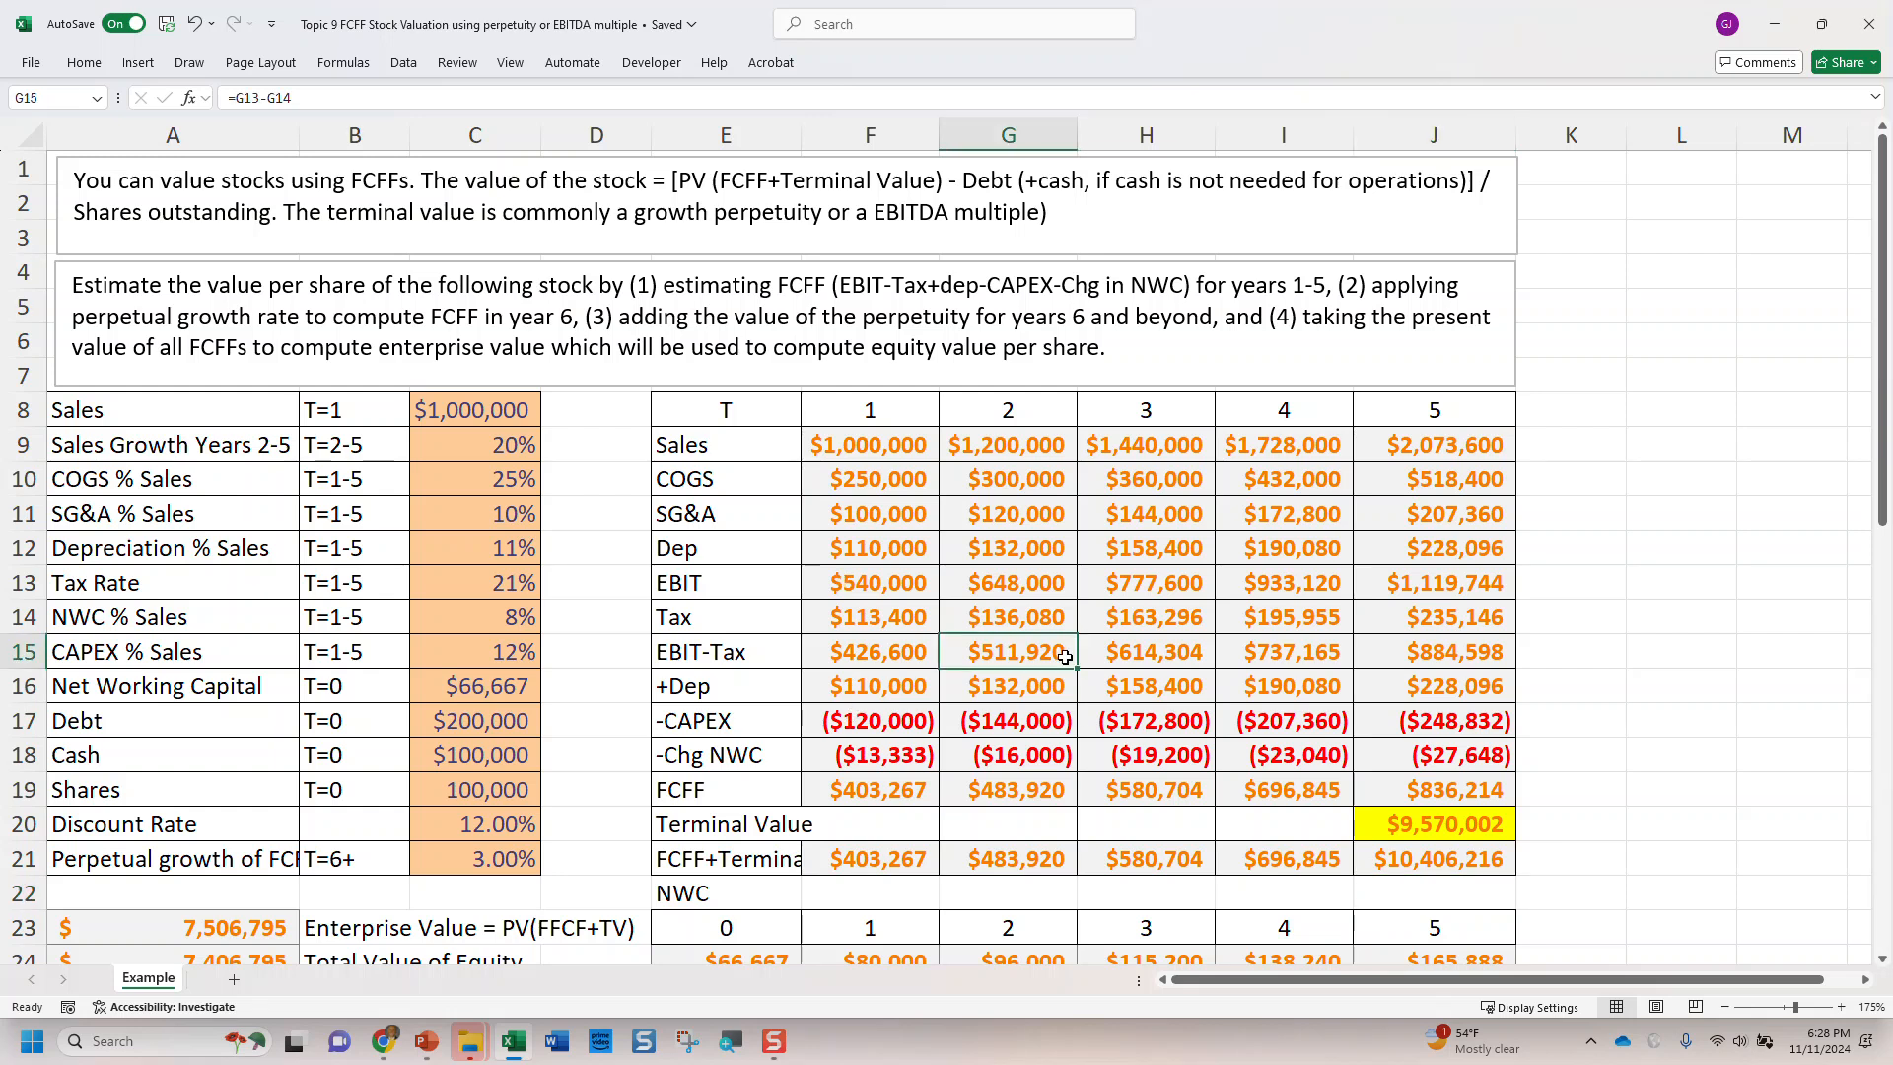